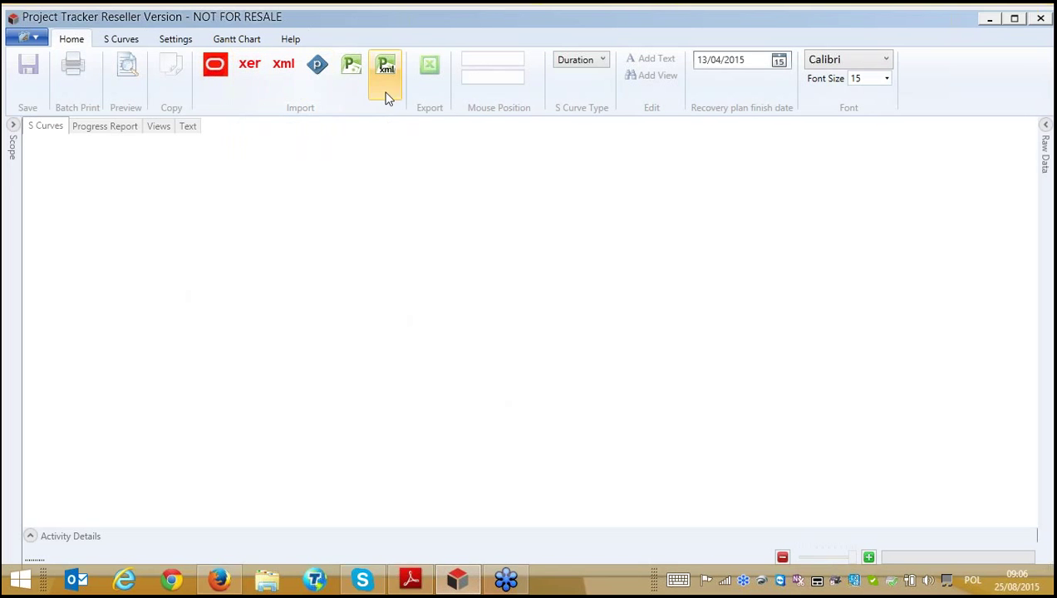
Start a Primavera XER import and choose Project Tracker Example.xer as the project file.
left_click(215, 84)
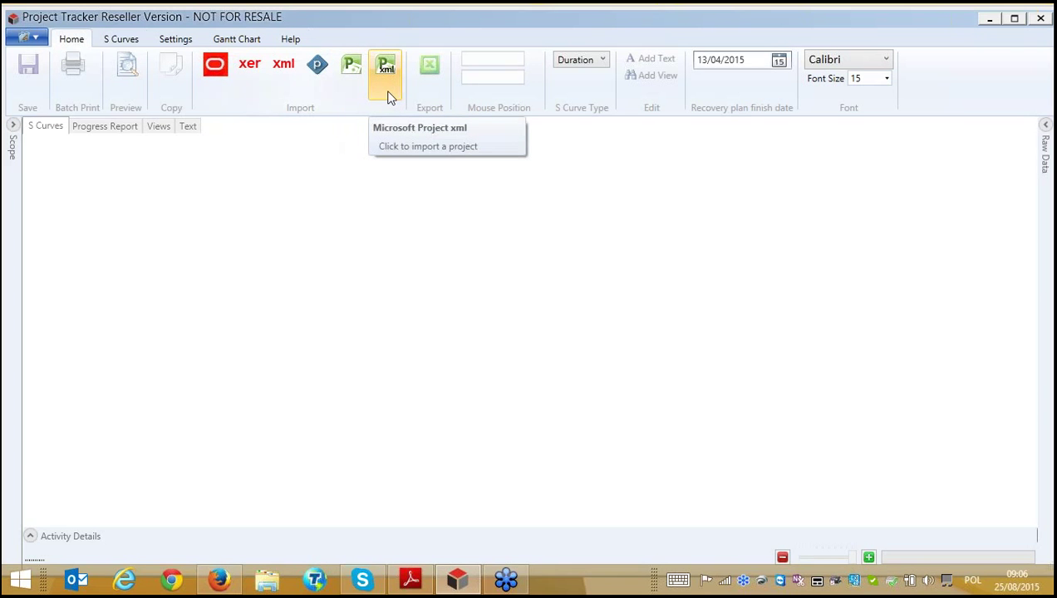
left_click(253, 66)
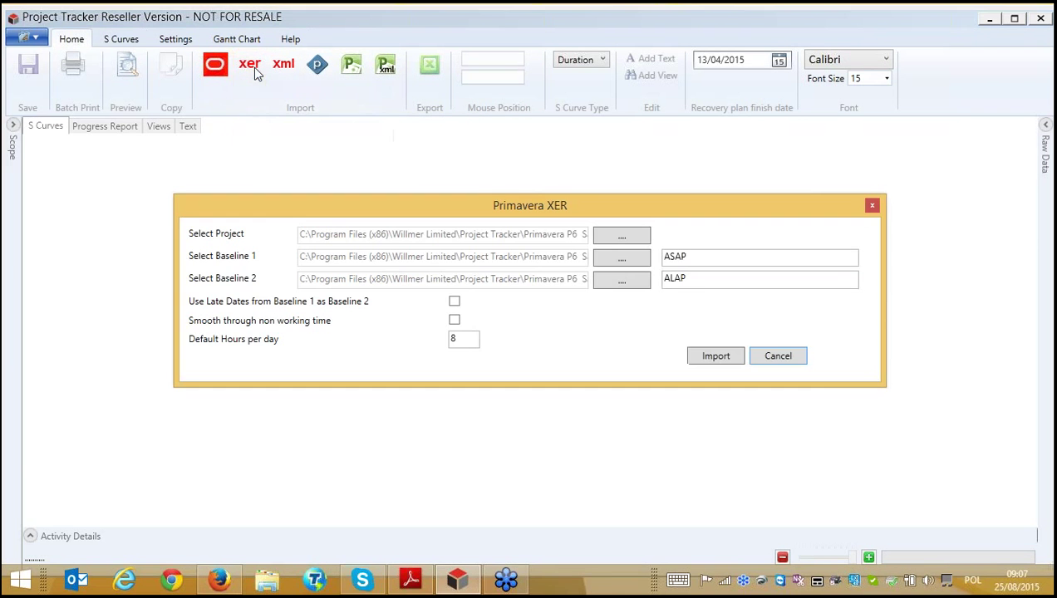
left_click_drag(617, 209, 606, 145)
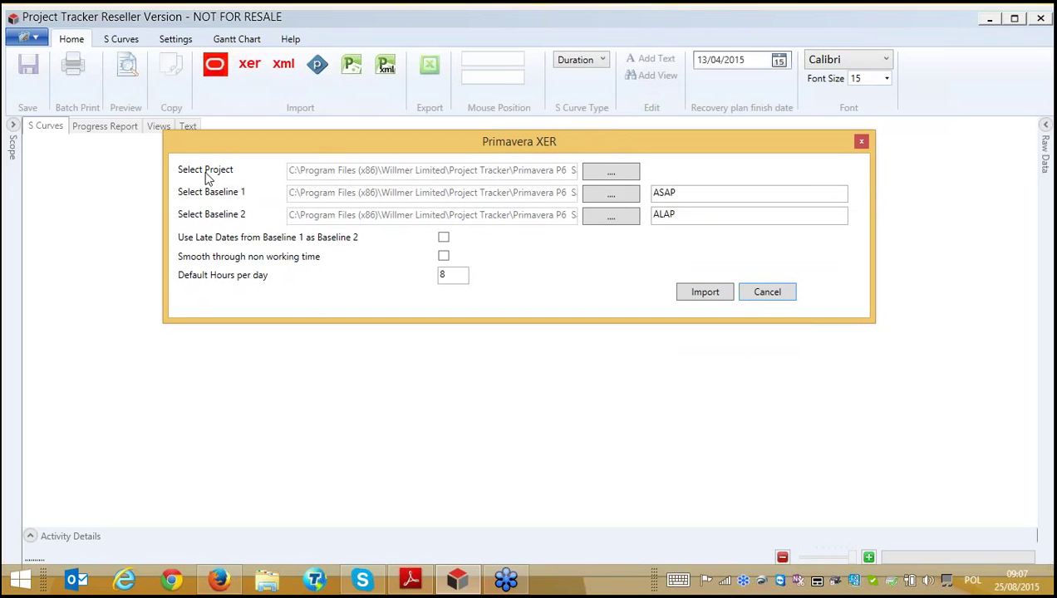
left_click(618, 171)
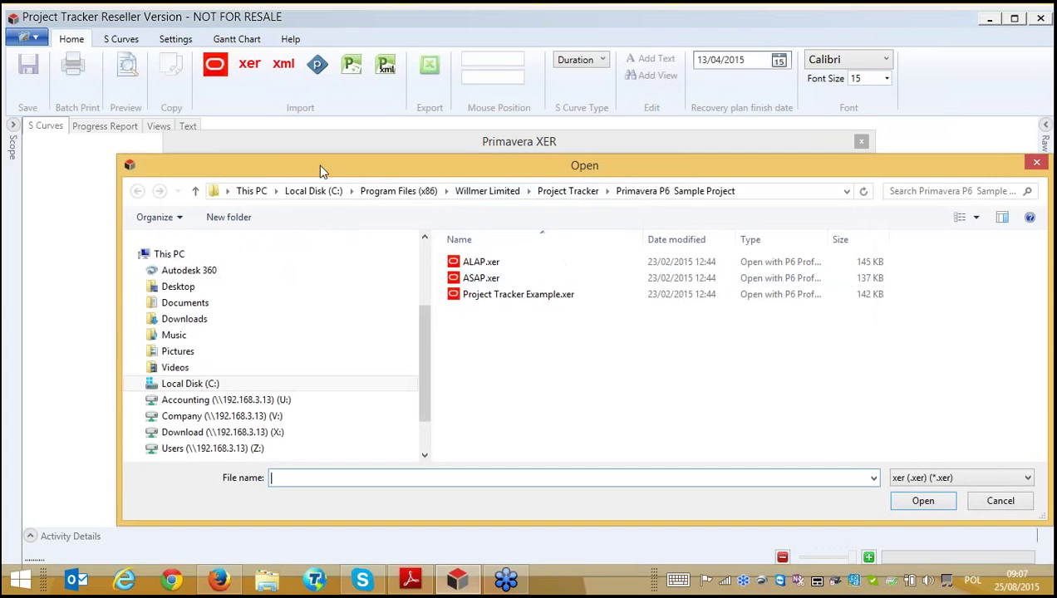
left_click(509, 301)
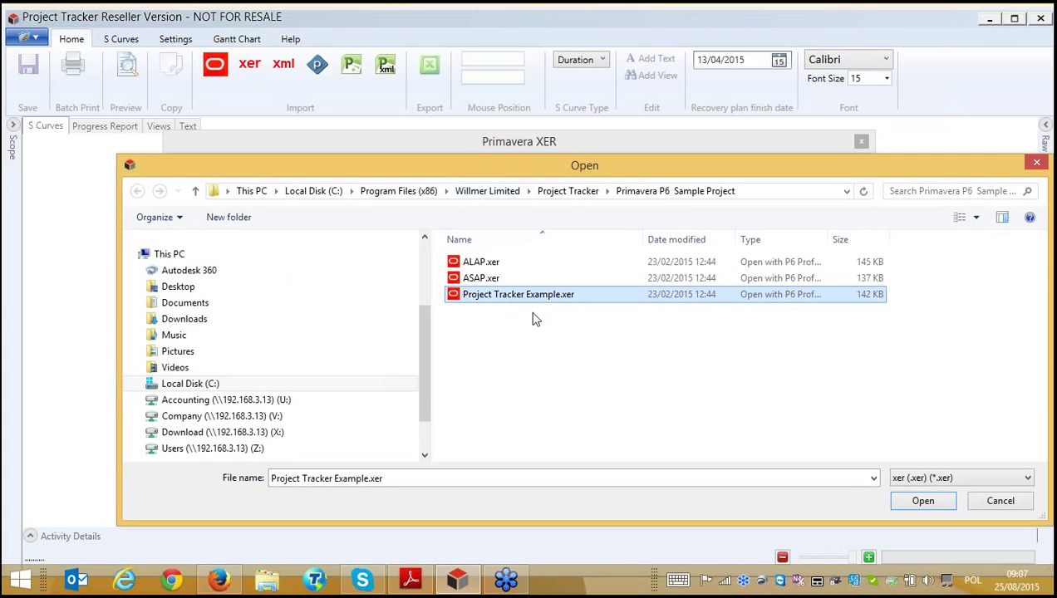
left_click(924, 502)
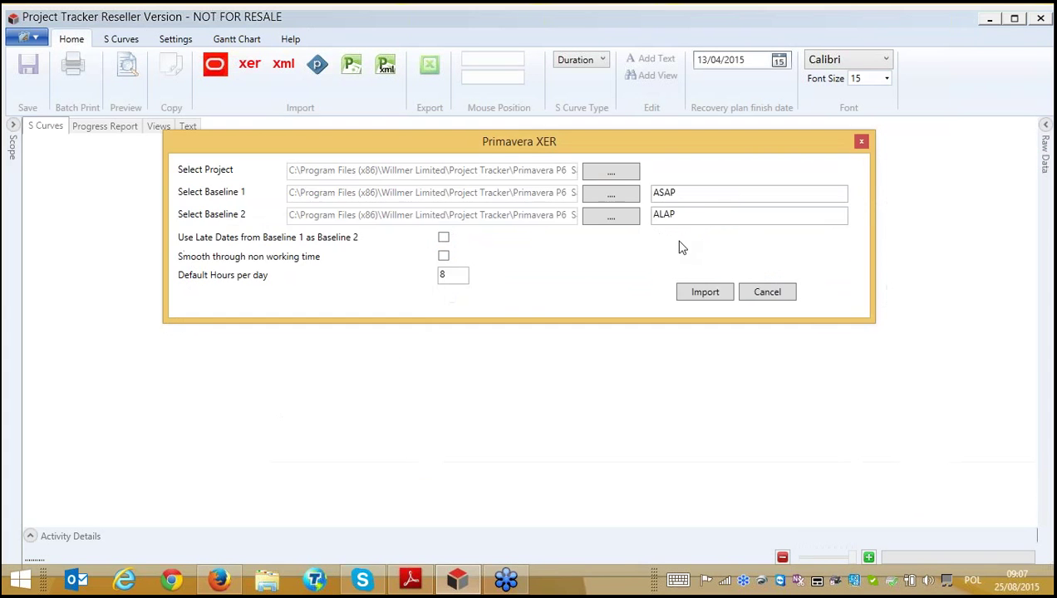
Choose ASAP.xer as baseline 1 and ALAP.xer as baseline 2, and import the project.
left_click(611, 195)
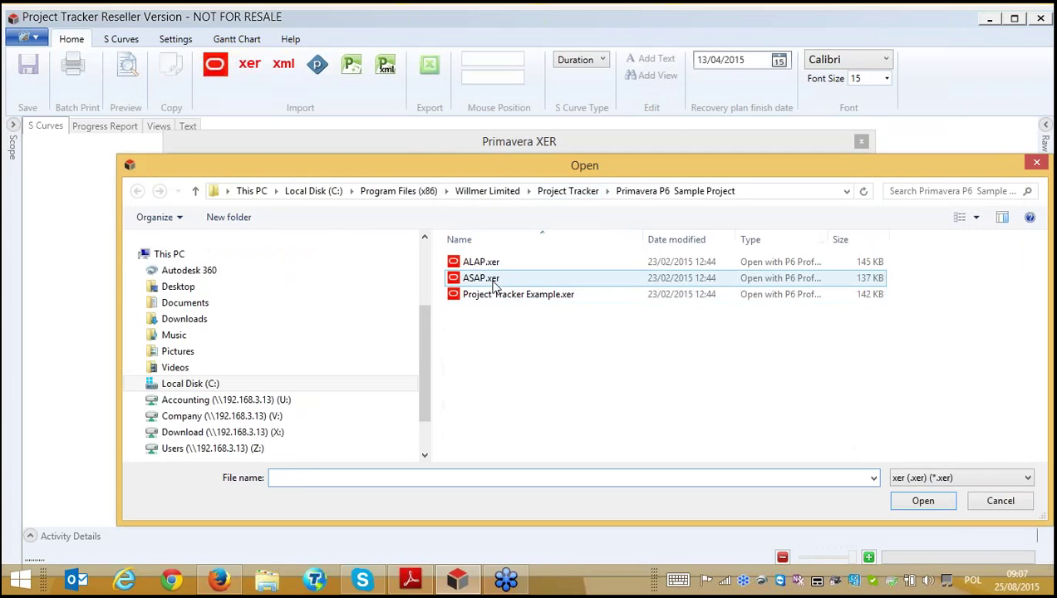
left_click(478, 278)
left_click(925, 503)
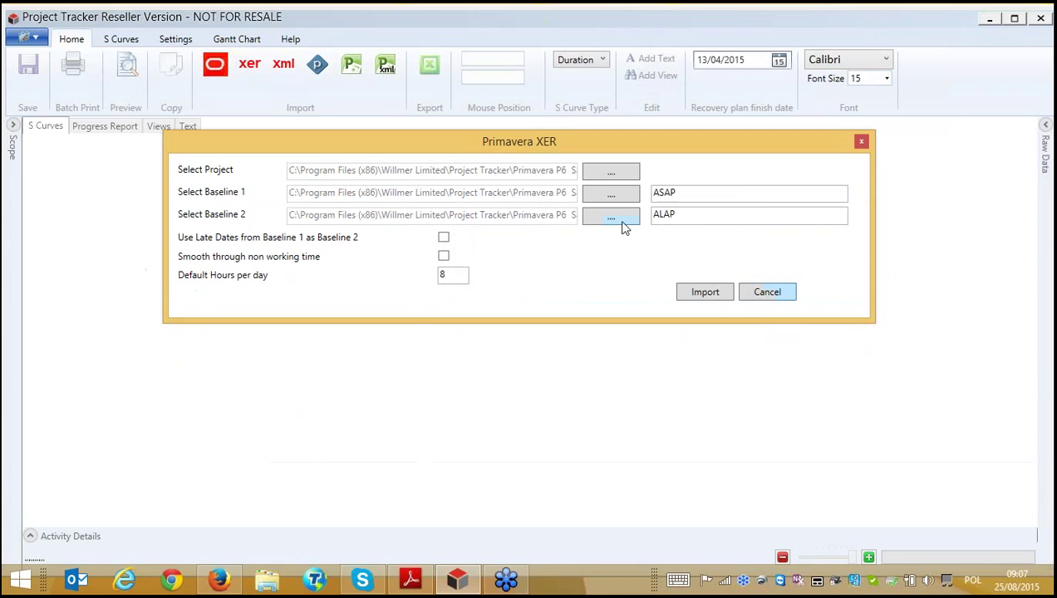
left_click(610, 217)
left_click(480, 262)
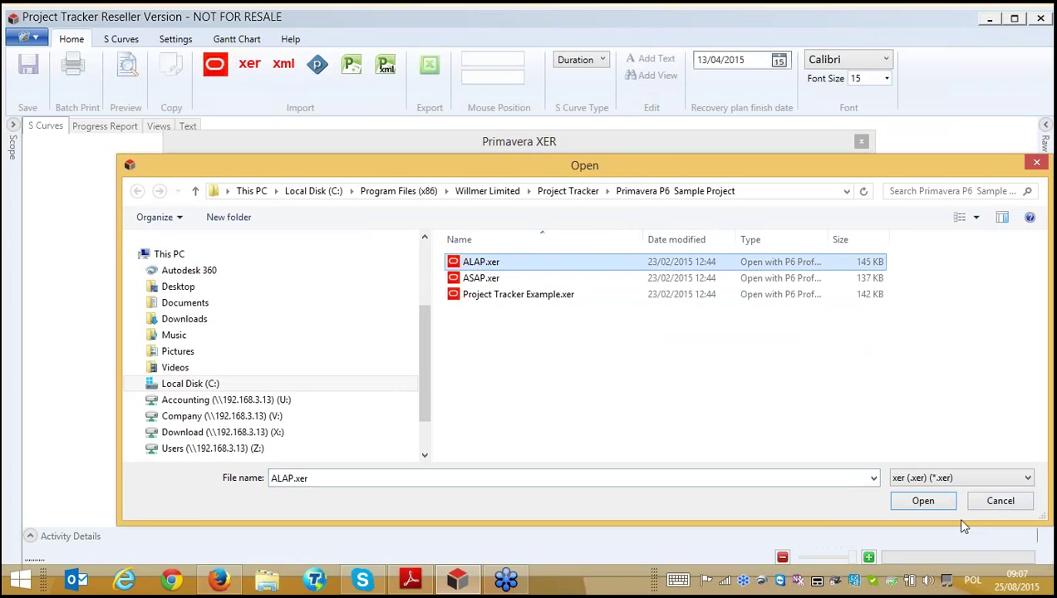
left_click(925, 501)
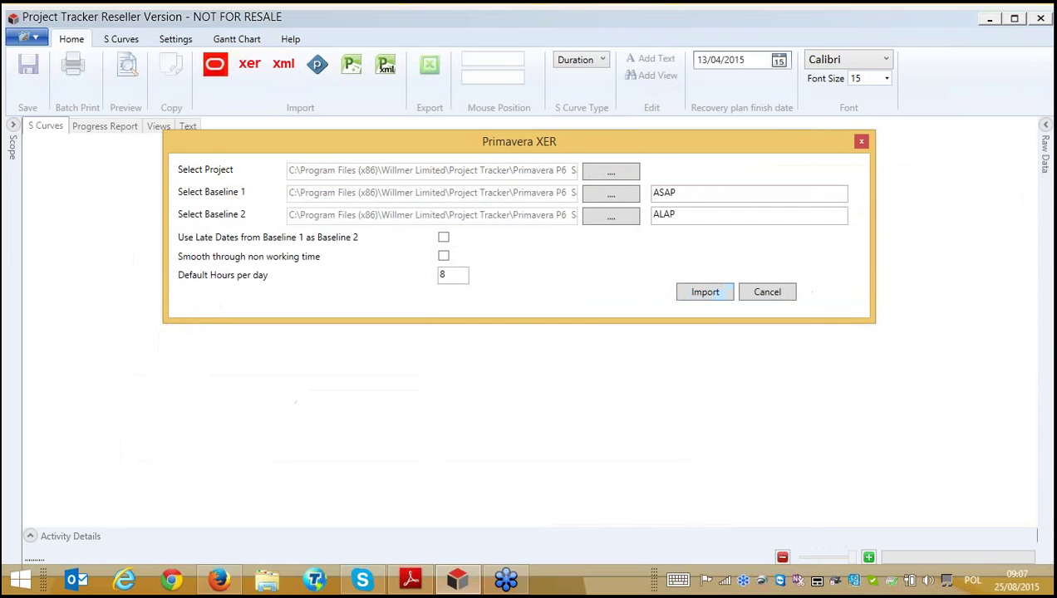
left_click(705, 293)
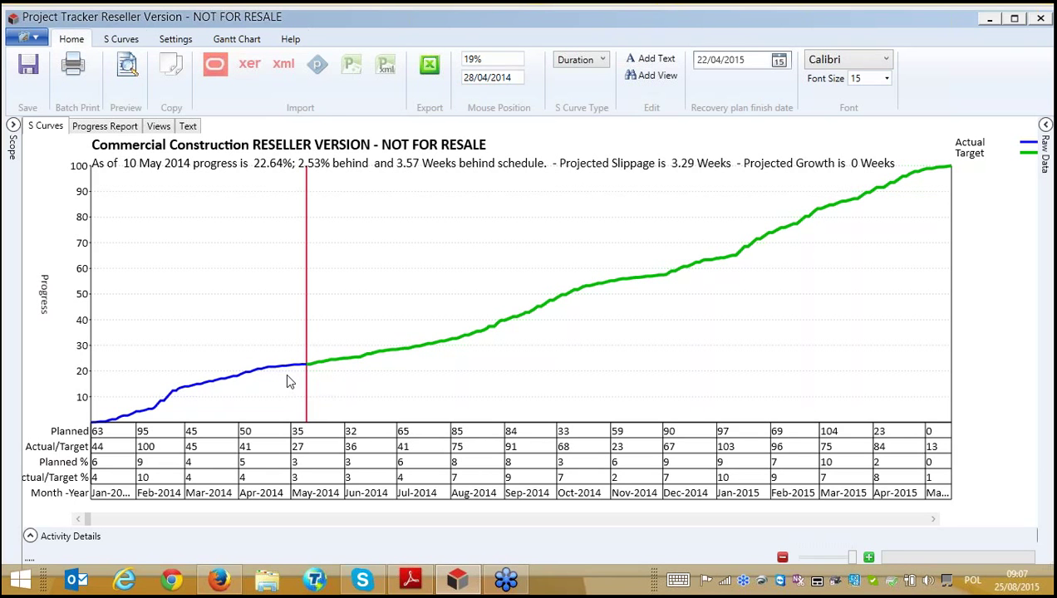
Look through the S-curve, general and Gantt chart settings and briefly view the project scope filters.
left_click(118, 42)
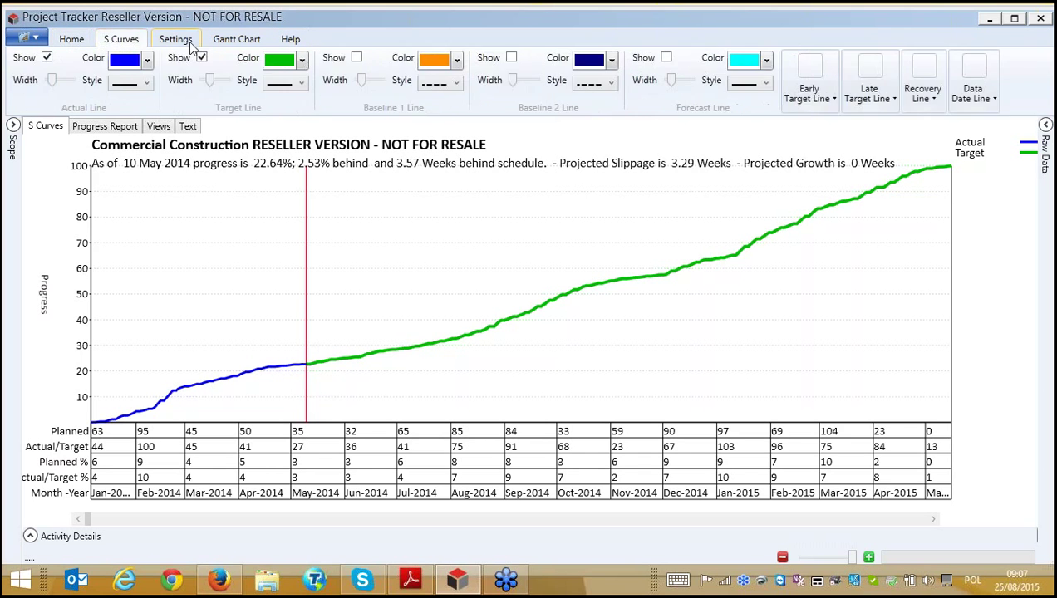
left_click(177, 40)
left_click(238, 41)
left_click(247, 43)
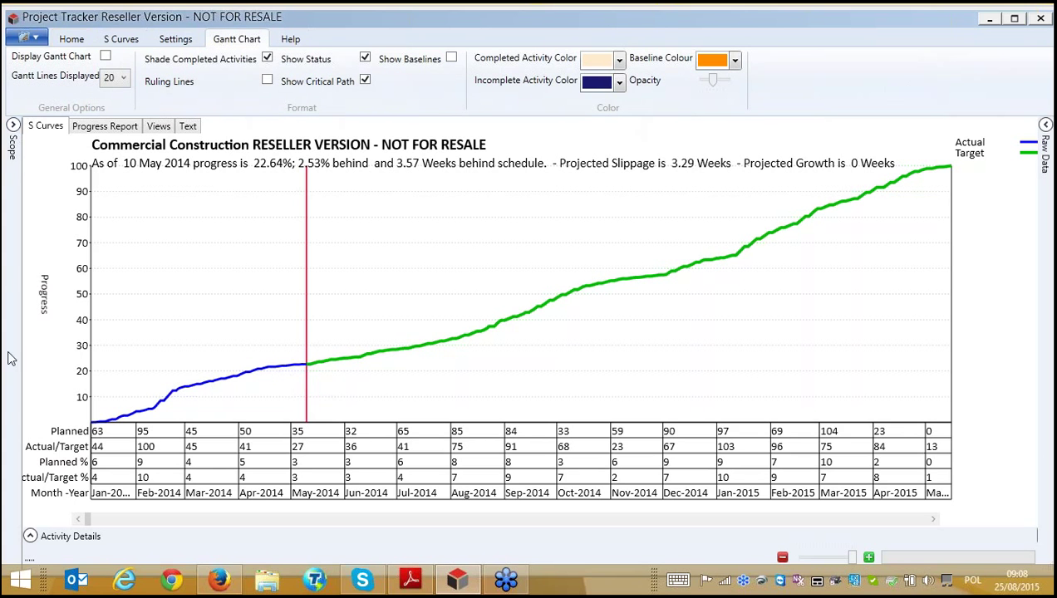
left_click(14, 125)
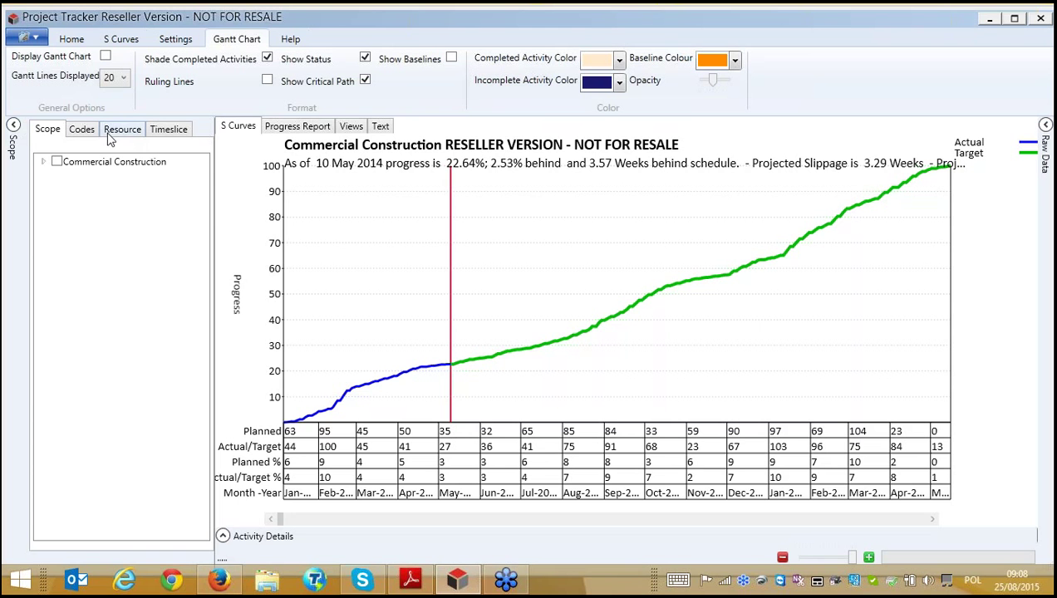
left_click(14, 126)
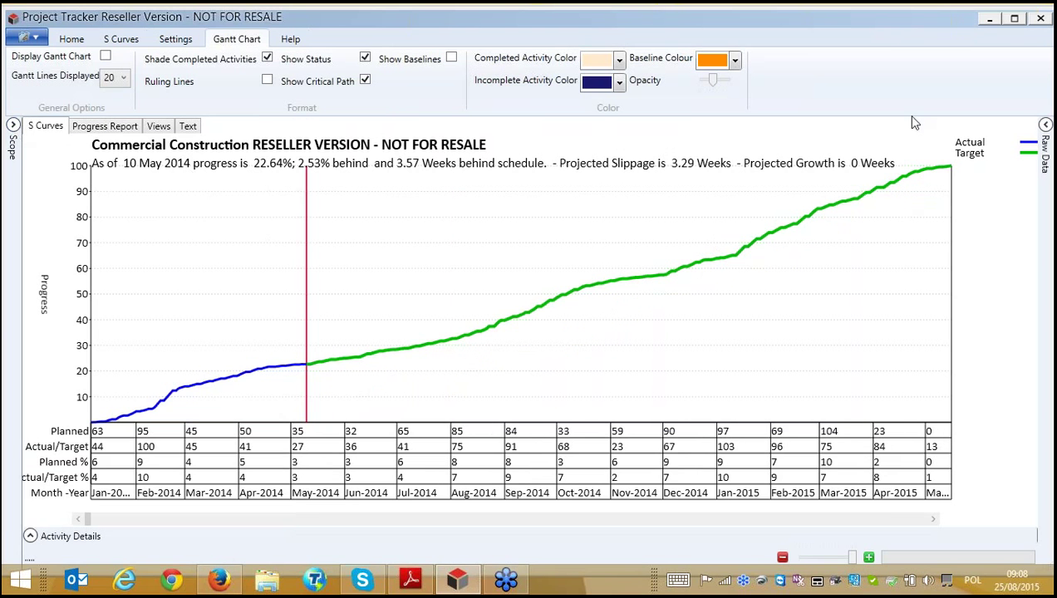
Show the raw data table behind the S-curve and select the 14/11/2014 row.
left_click_drag(896, 28, 870, 27)
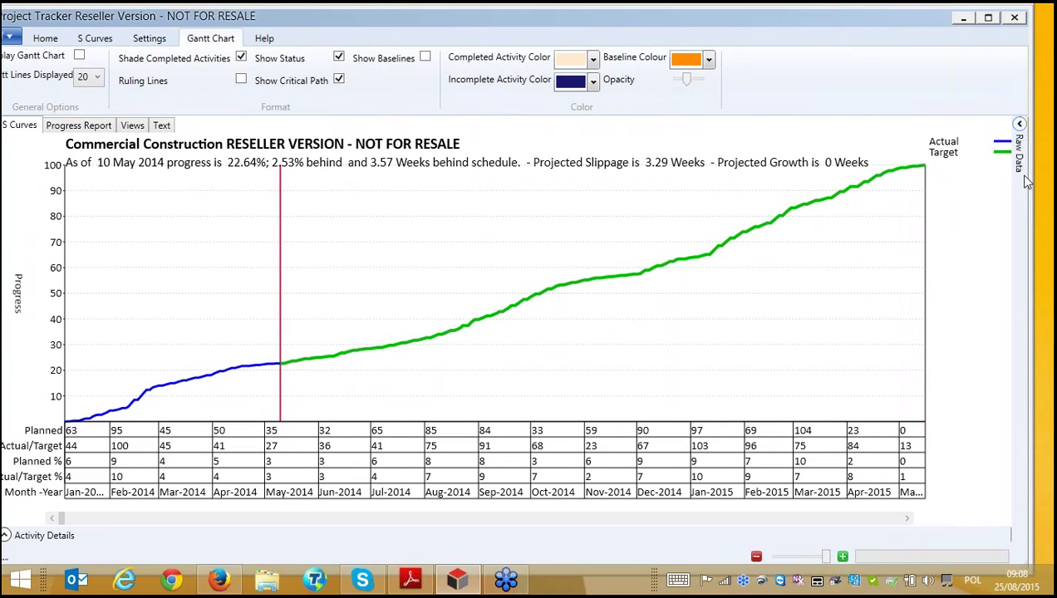
left_click(1015, 123)
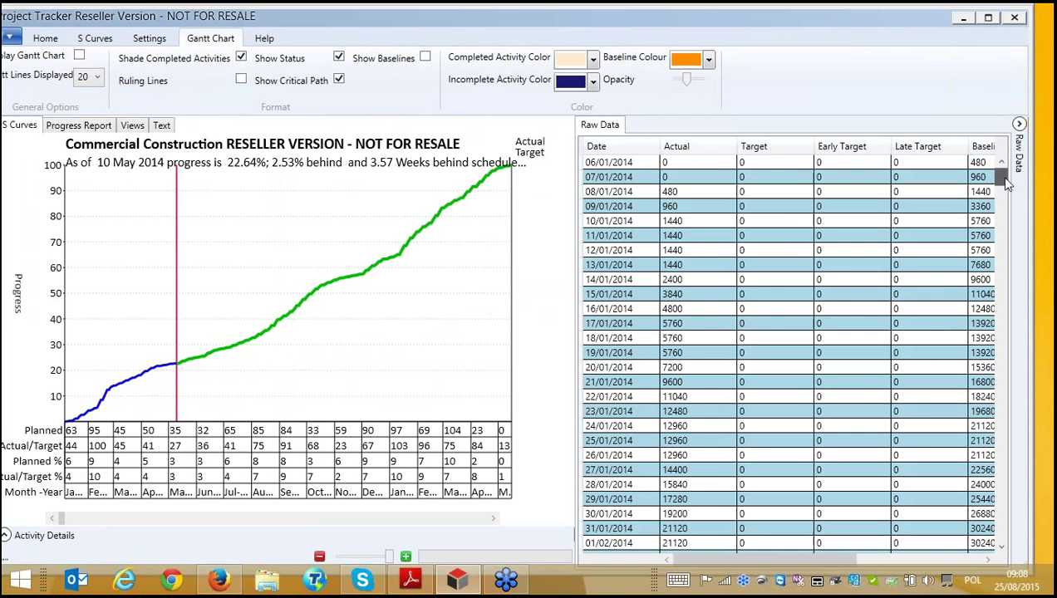
left_click_drag(1006, 181, 1006, 379)
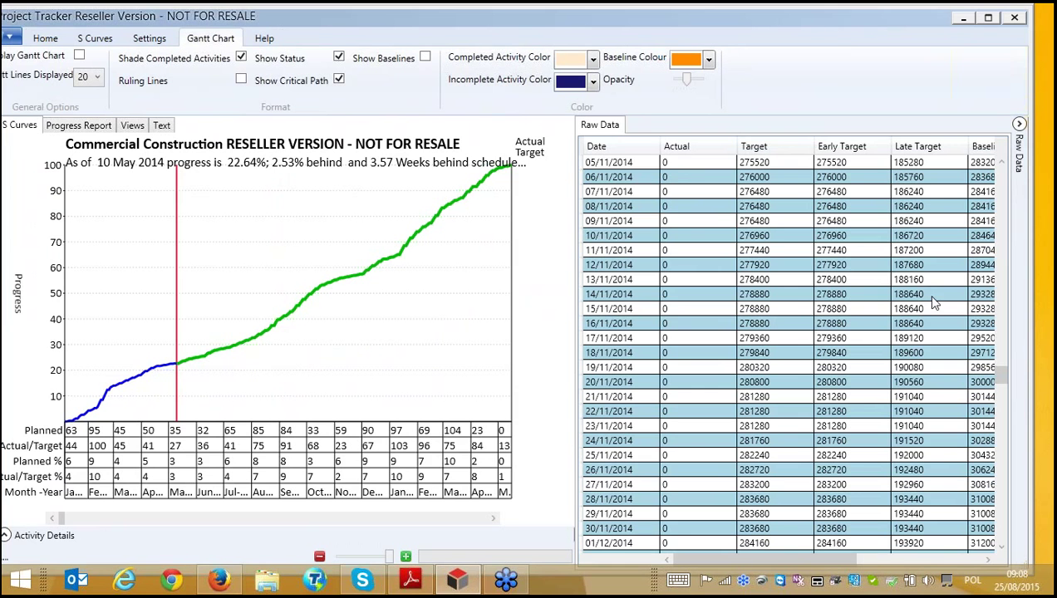
left_click(634, 298)
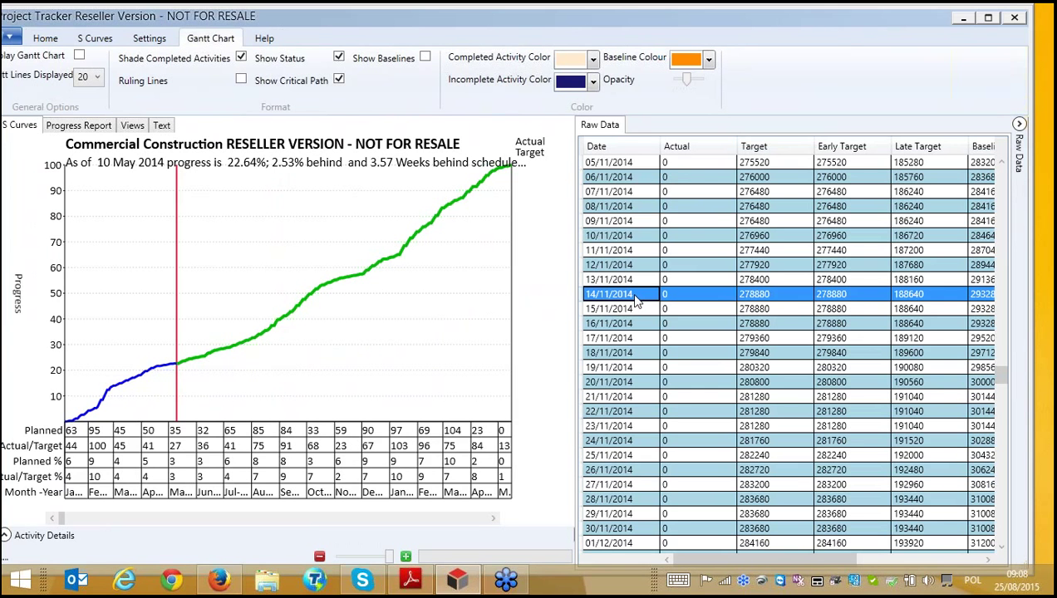
Show the activity details and examine them for several November dates and 03/12/2014, including the cost and work columns.
left_click(7, 536)
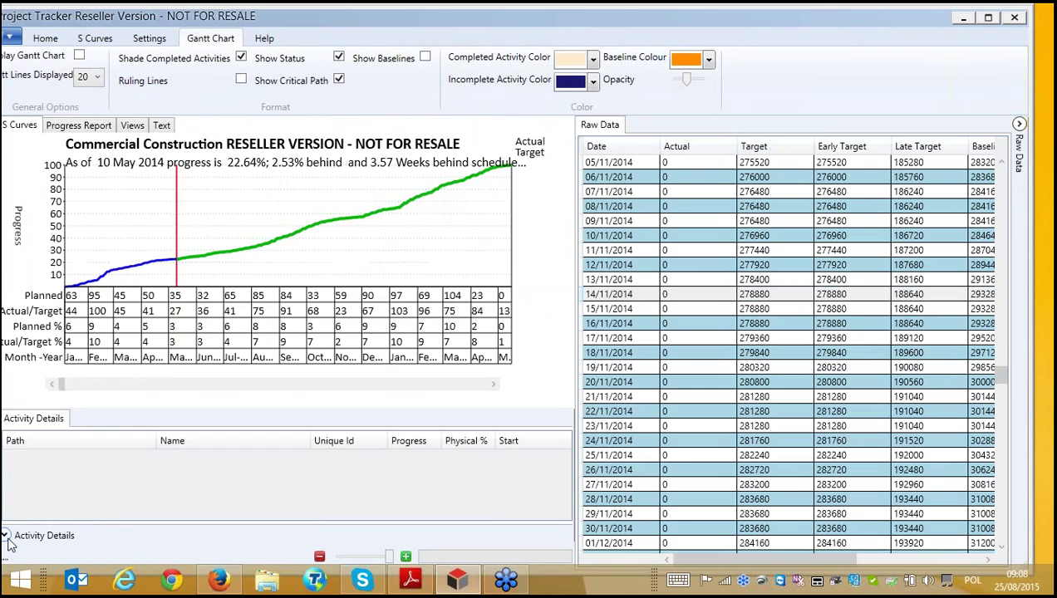
left_click(615, 356)
left_click(619, 387)
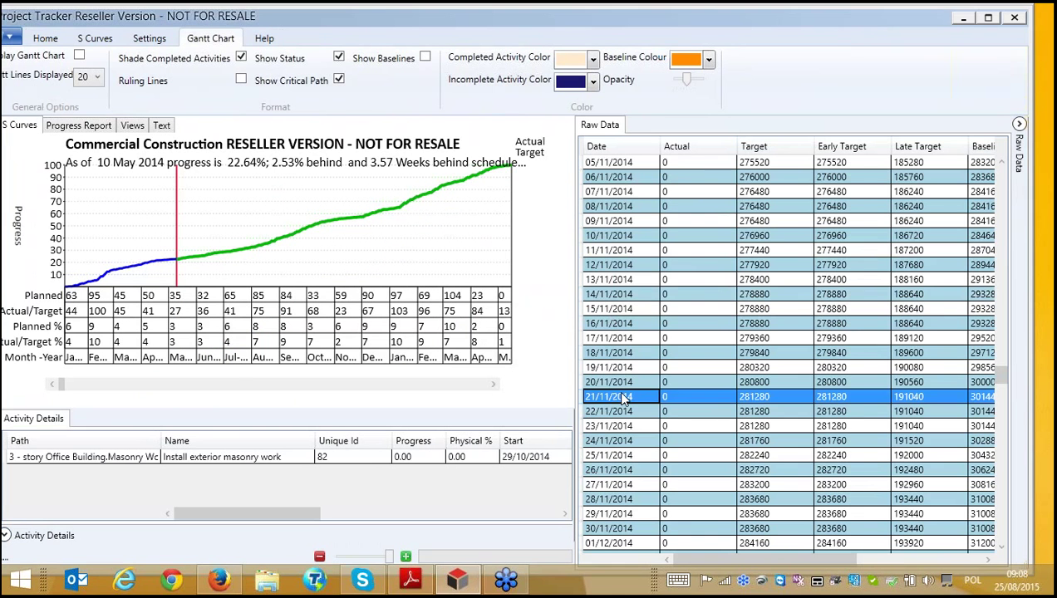
left_click(619, 425)
scroll(622, 427, "down", 2)
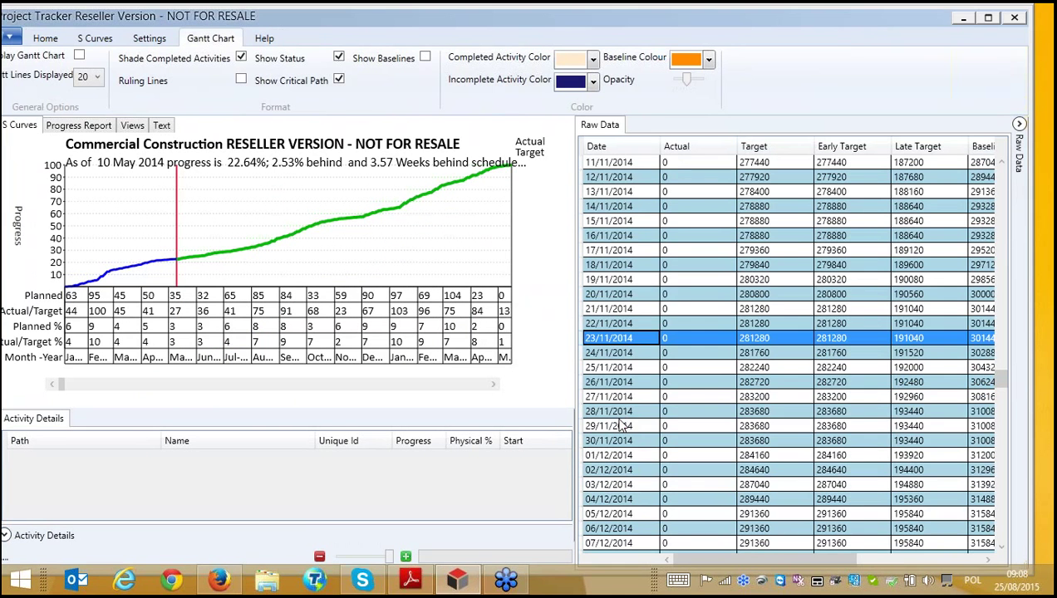
left_click(618, 411)
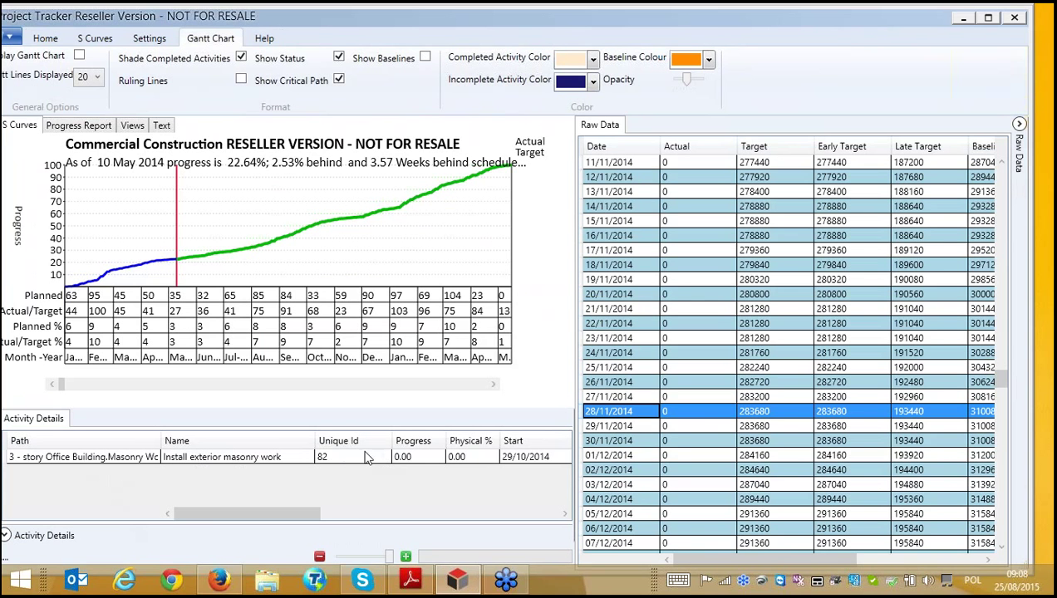
left_click_drag(594, 414, 613, 487)
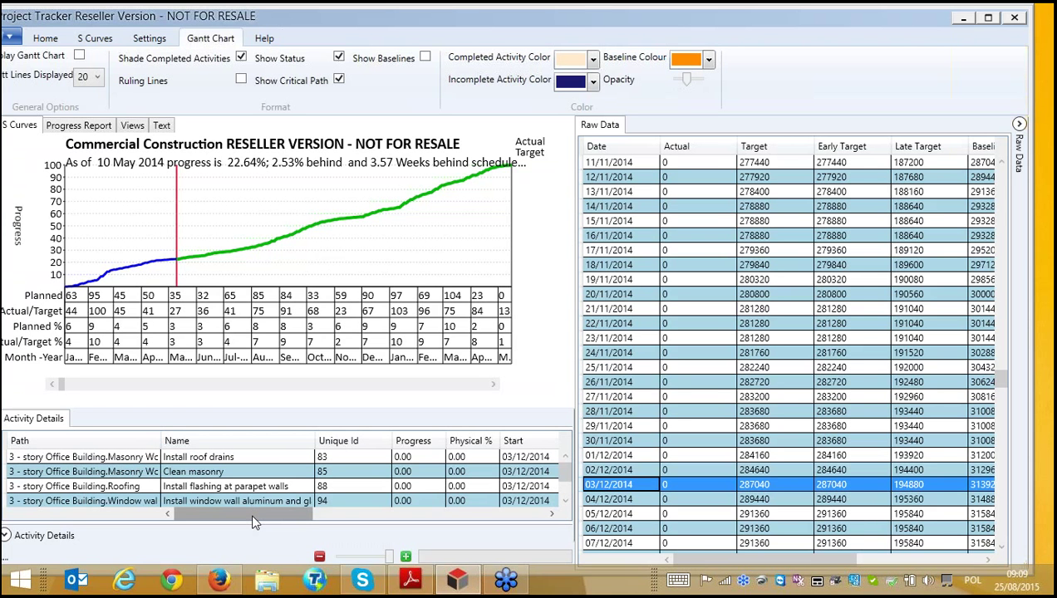
left_click_drag(255, 522, 482, 529)
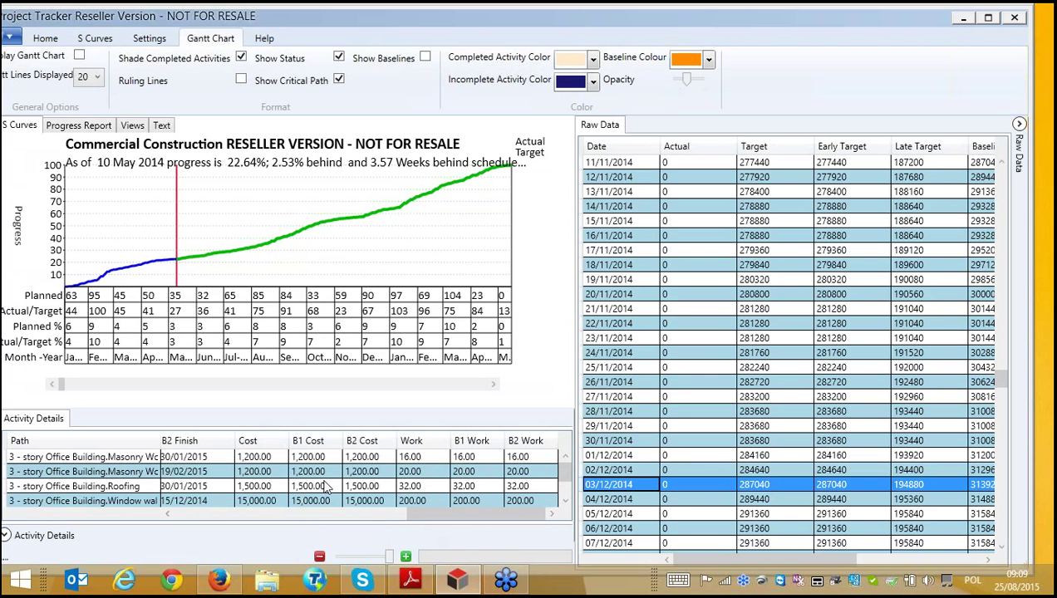
Hide the raw data table and activity details, and bring the whole window back into view.
left_click(1020, 126)
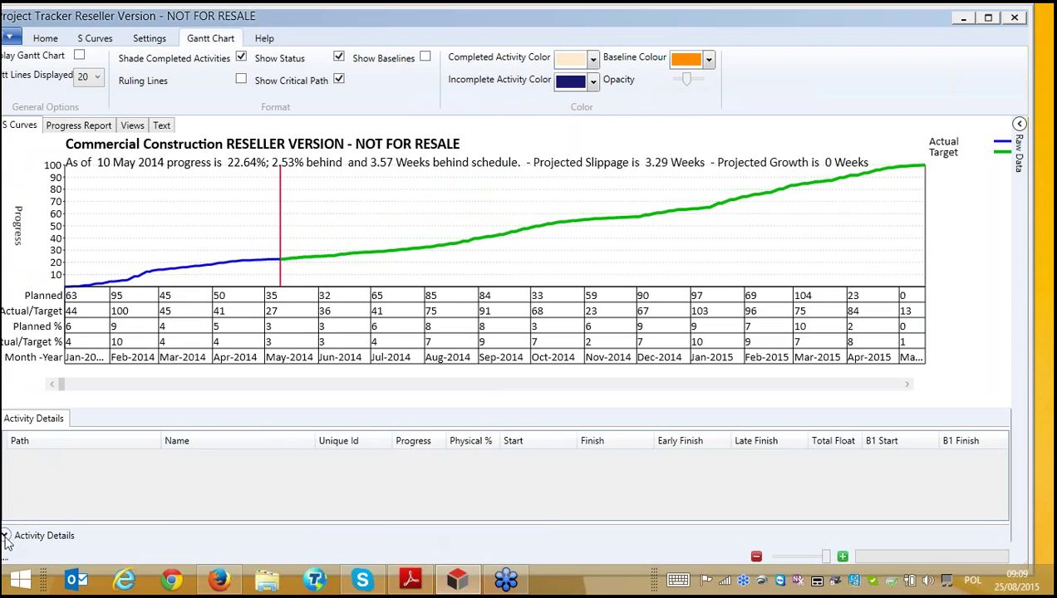
left_click(6, 536)
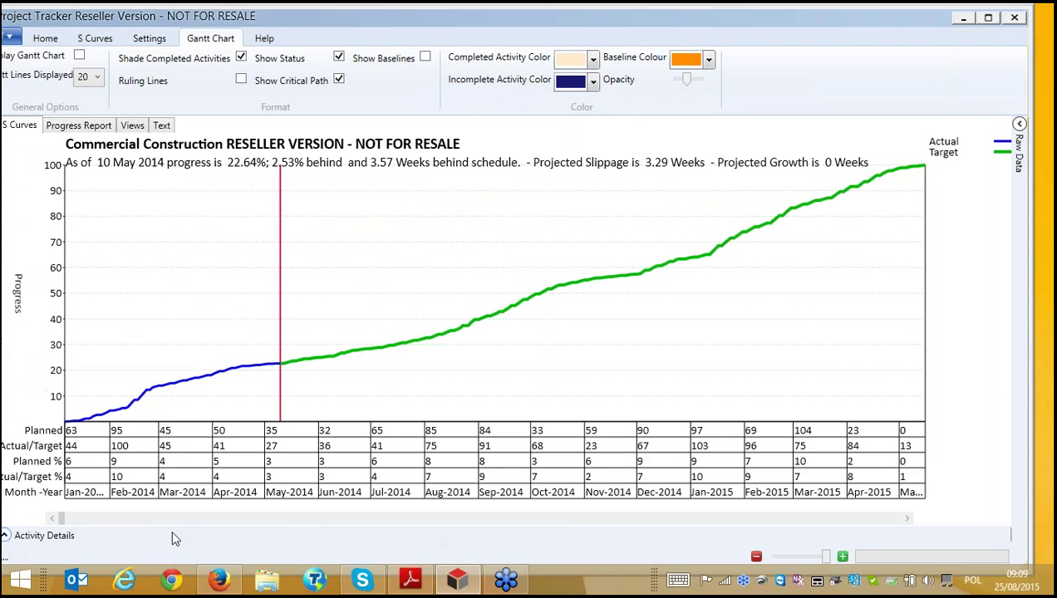
left_click_drag(768, 24, 794, 24)
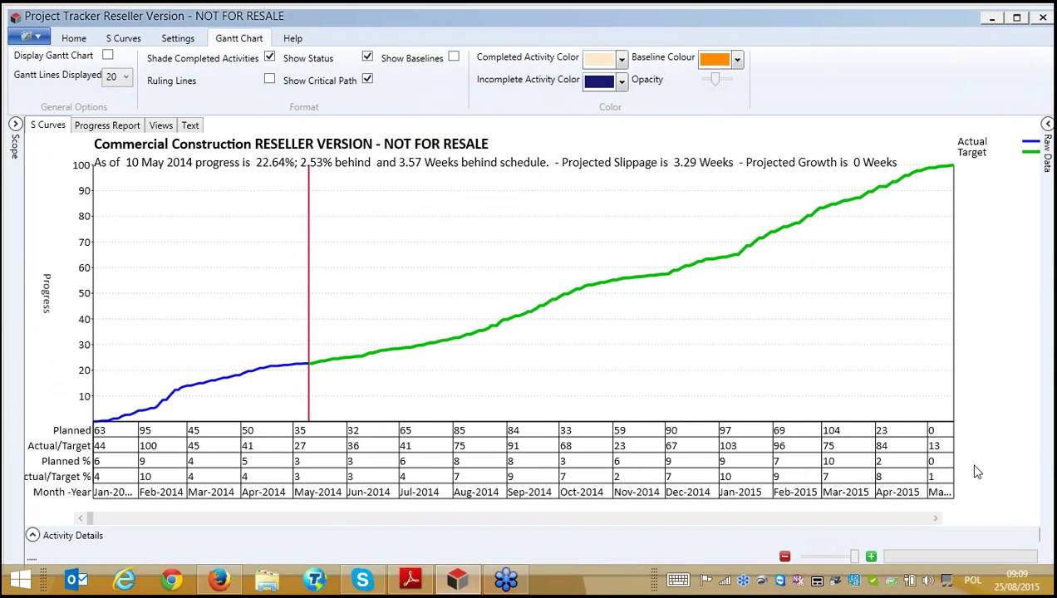
View the S-curve by Cost, and set the S-curve type to Resource.
left_click(79, 39)
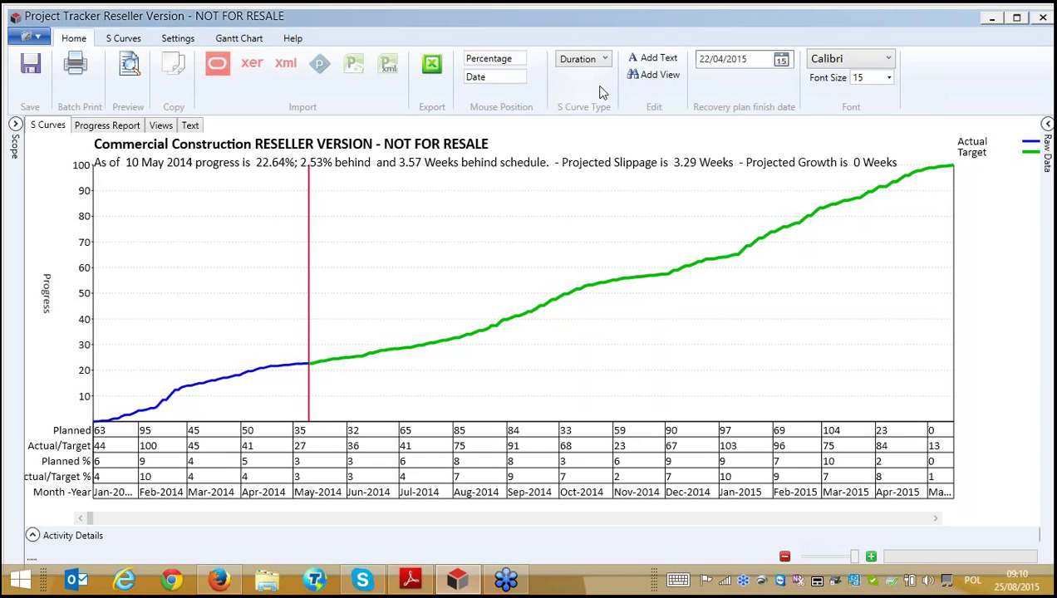
left_click(590, 62)
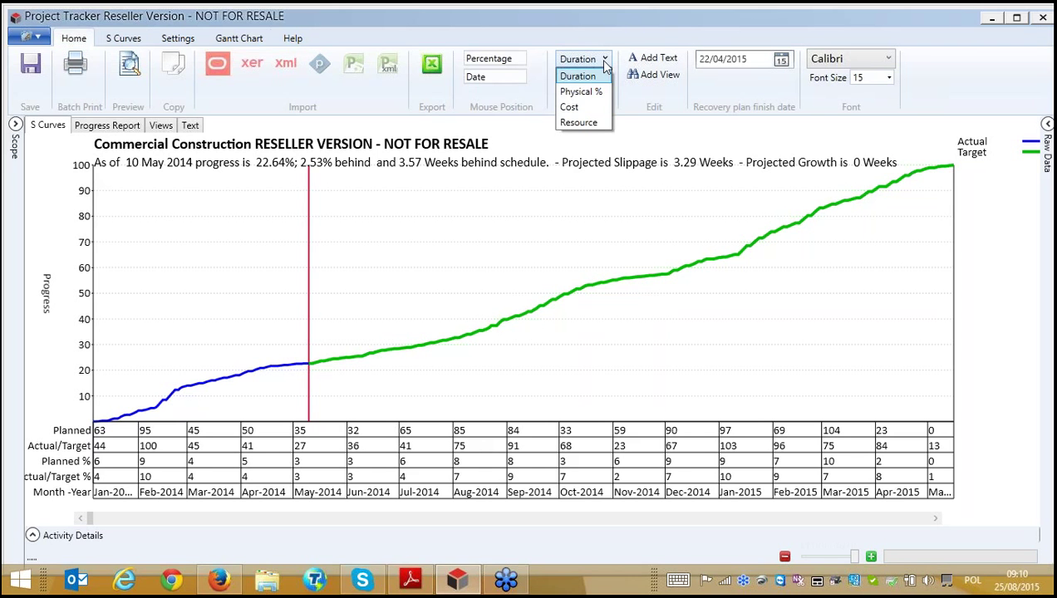
left_click(579, 109)
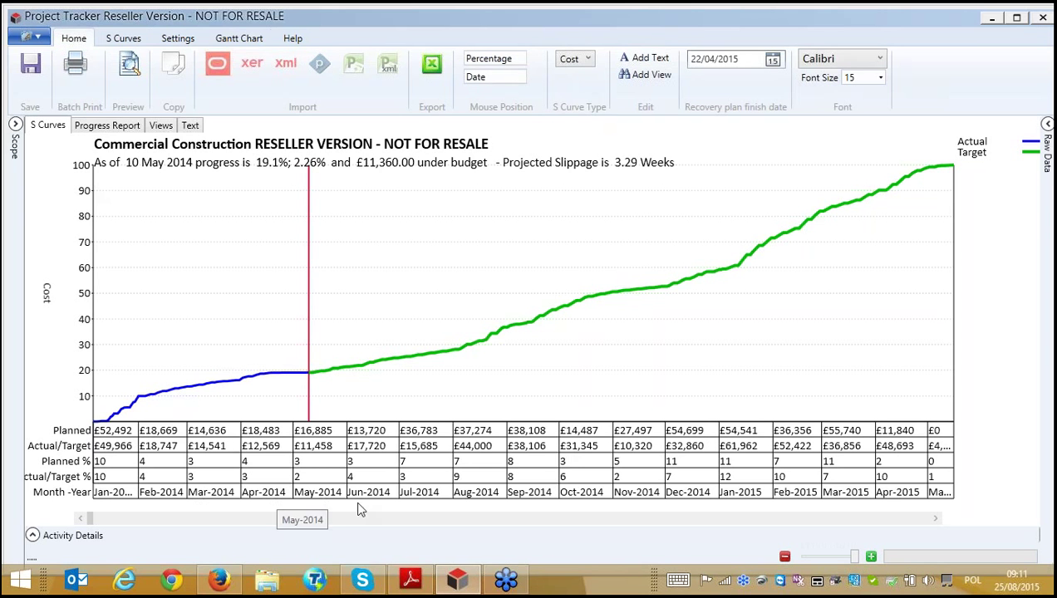
left_click(587, 60)
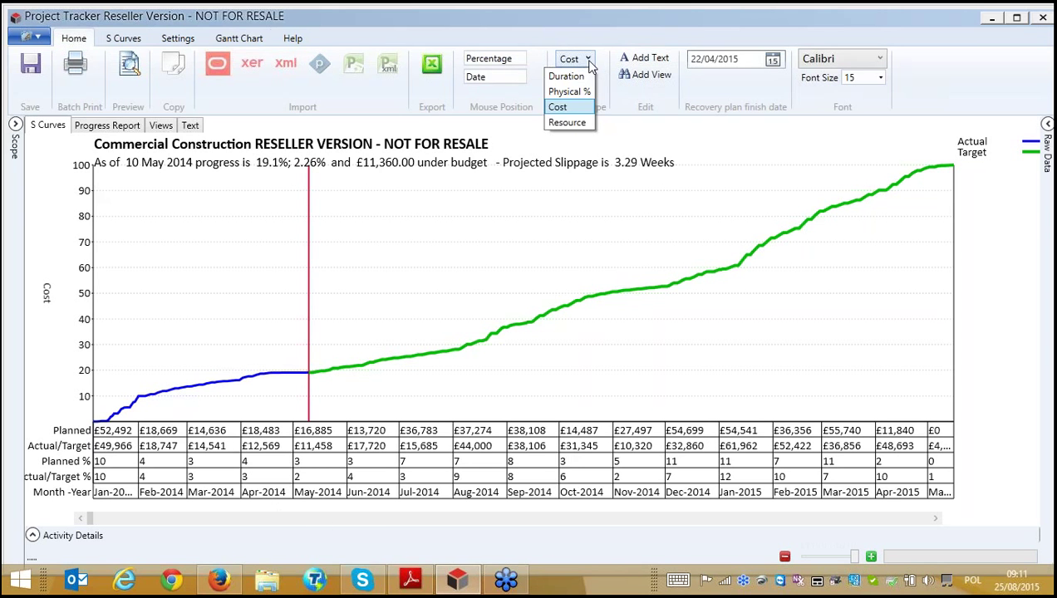
left_click(570, 124)
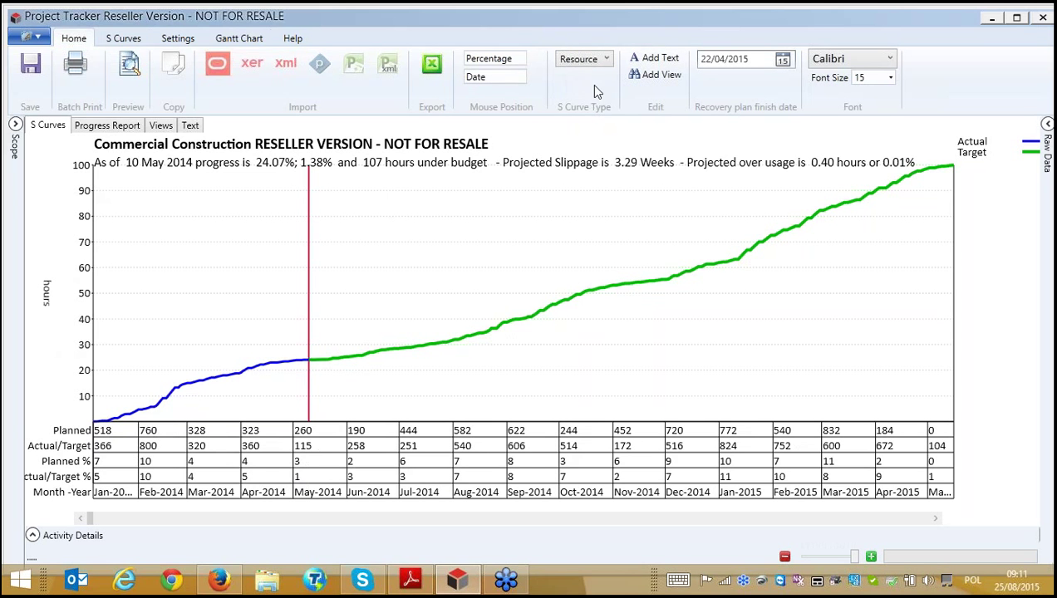
Add a text annotation to the S-curve chart and change its wording to "Important!".
left_click(671, 60)
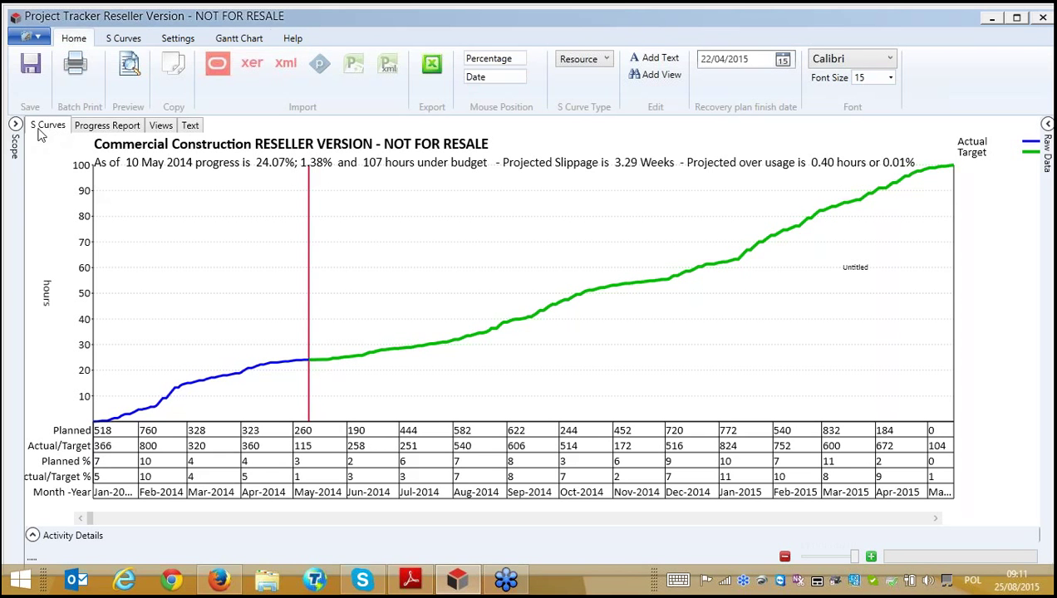
left_click(191, 127)
left_click(114, 199)
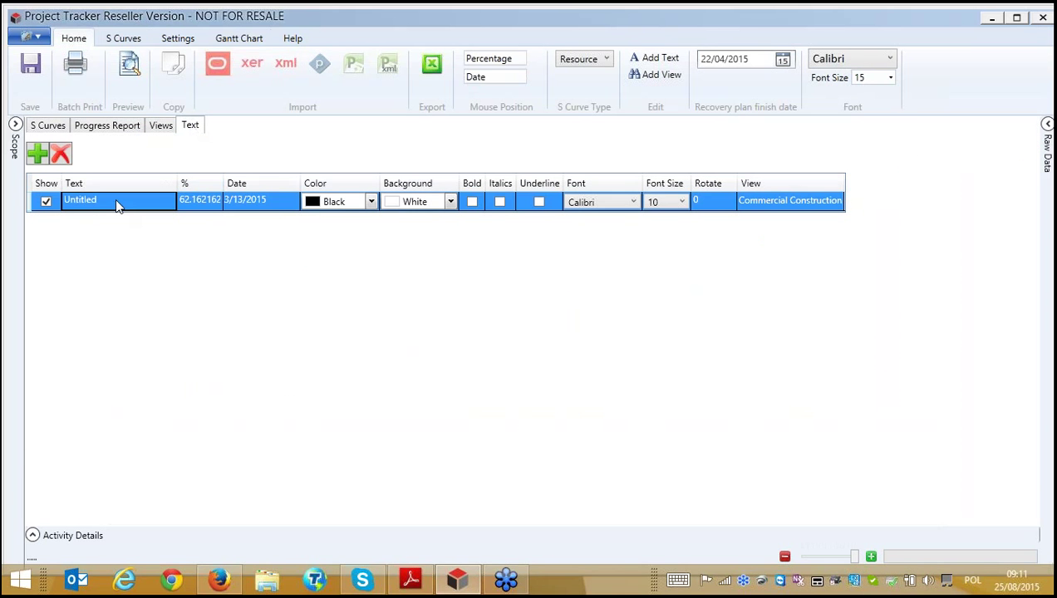
left_click(114, 200)
type("Important!")
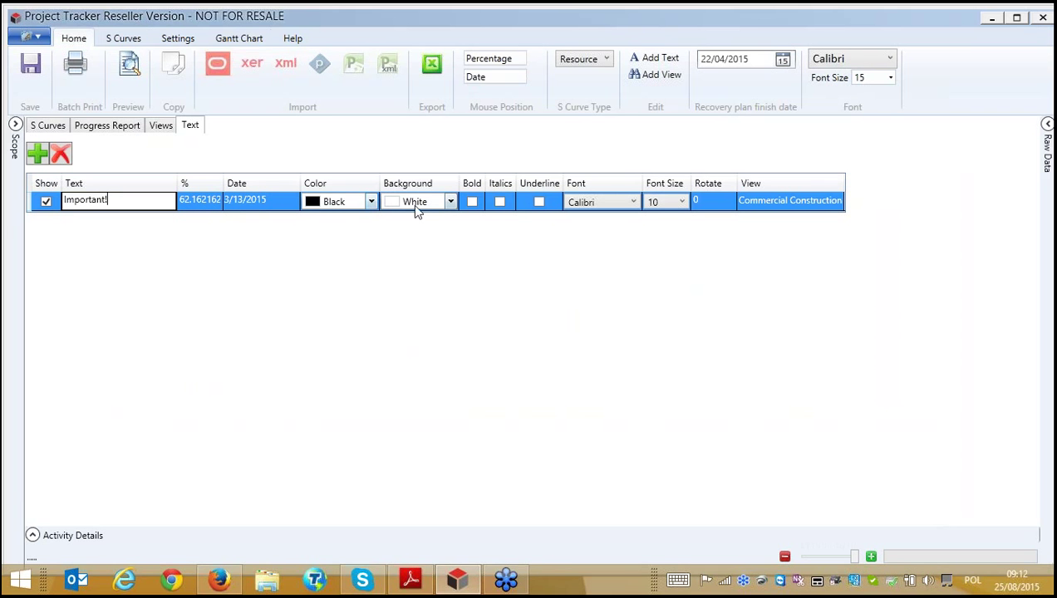
Format the "Important!" annotation with a Red background, AliceBlue text colour, bold style and font size 14.
left_click(450, 202)
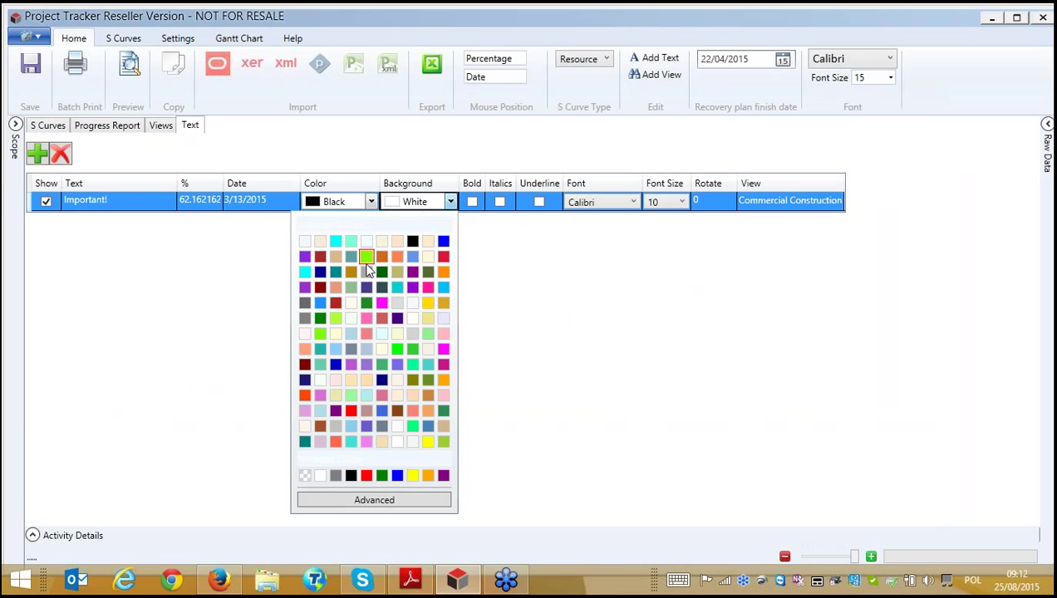
left_click(350, 410)
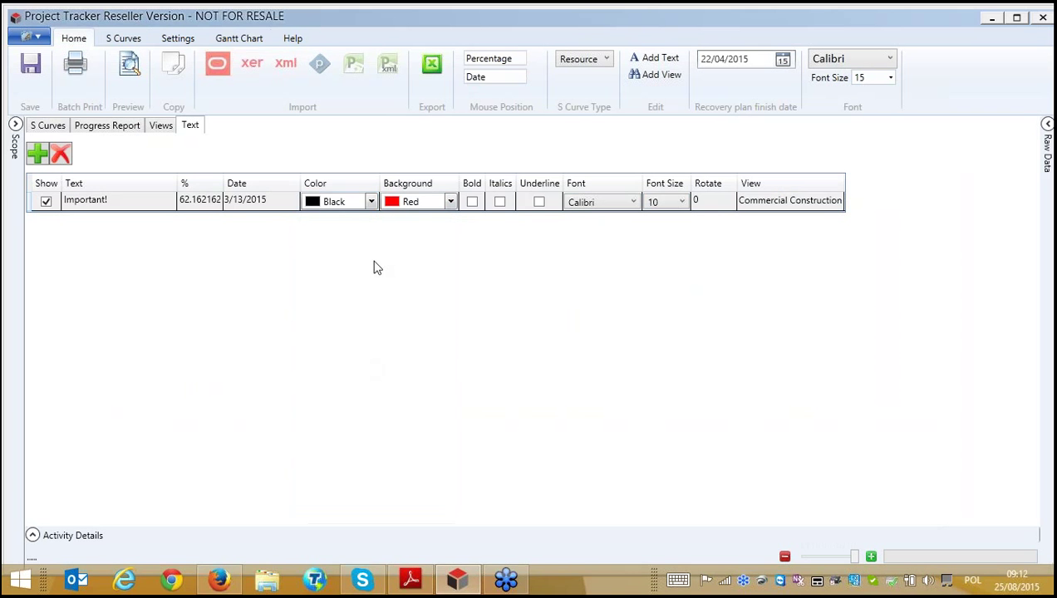
left_click(370, 201)
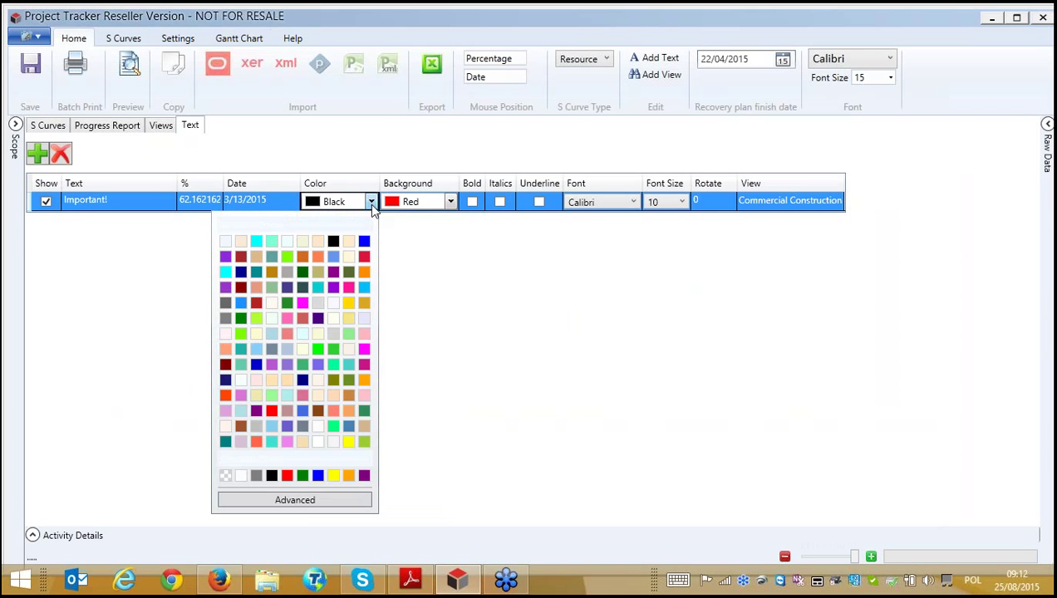
left_click(225, 242)
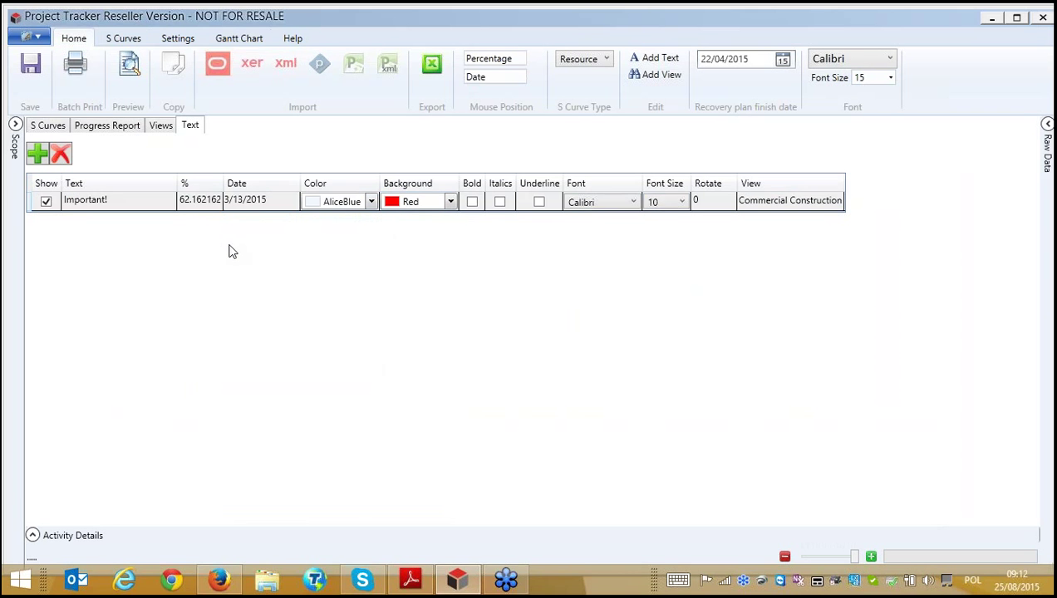
left_click(472, 201)
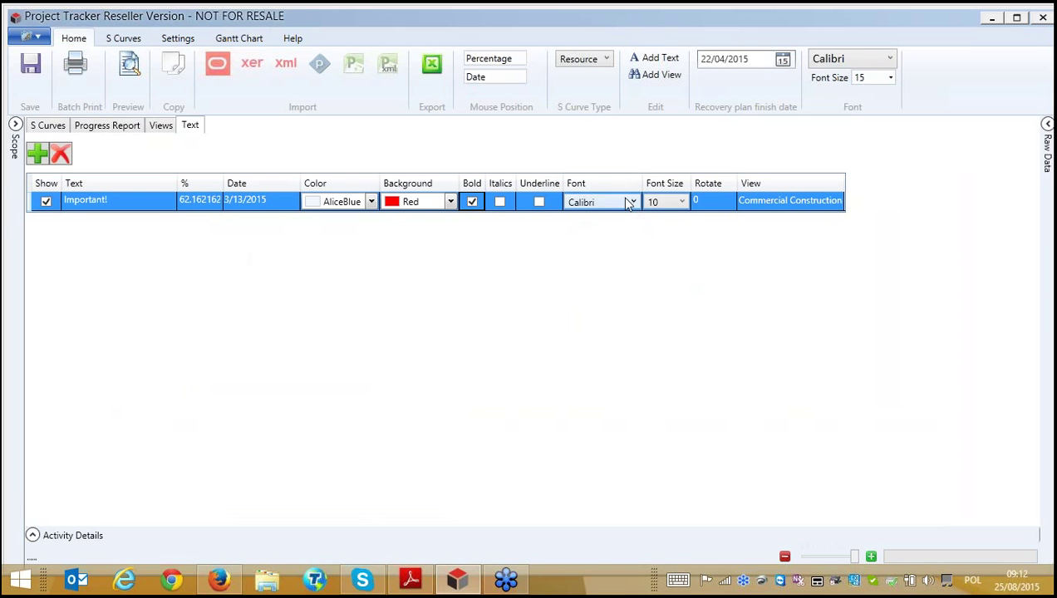
left_click(679, 204)
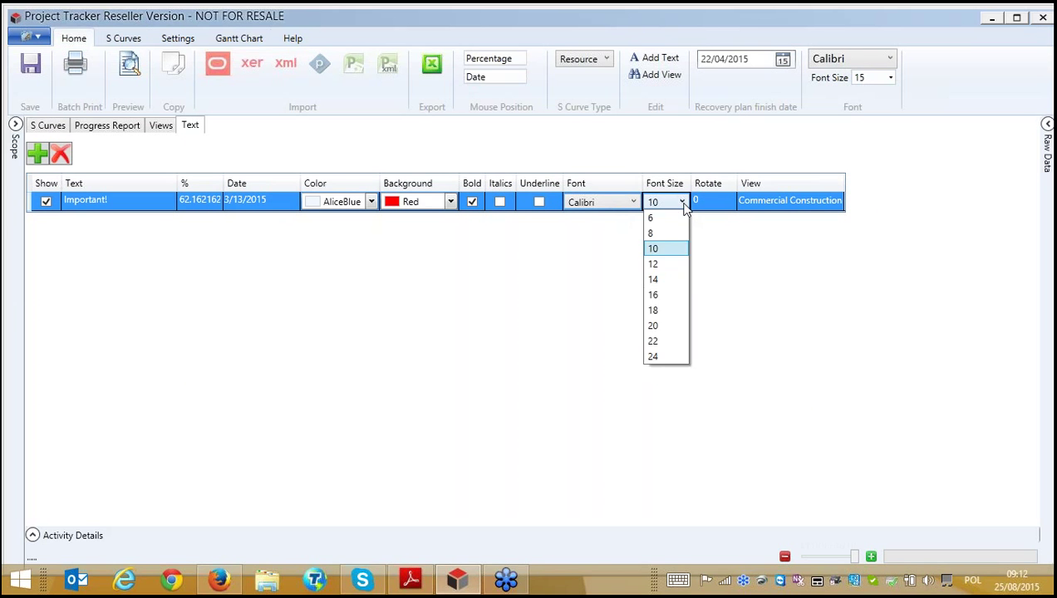
left_click(663, 281)
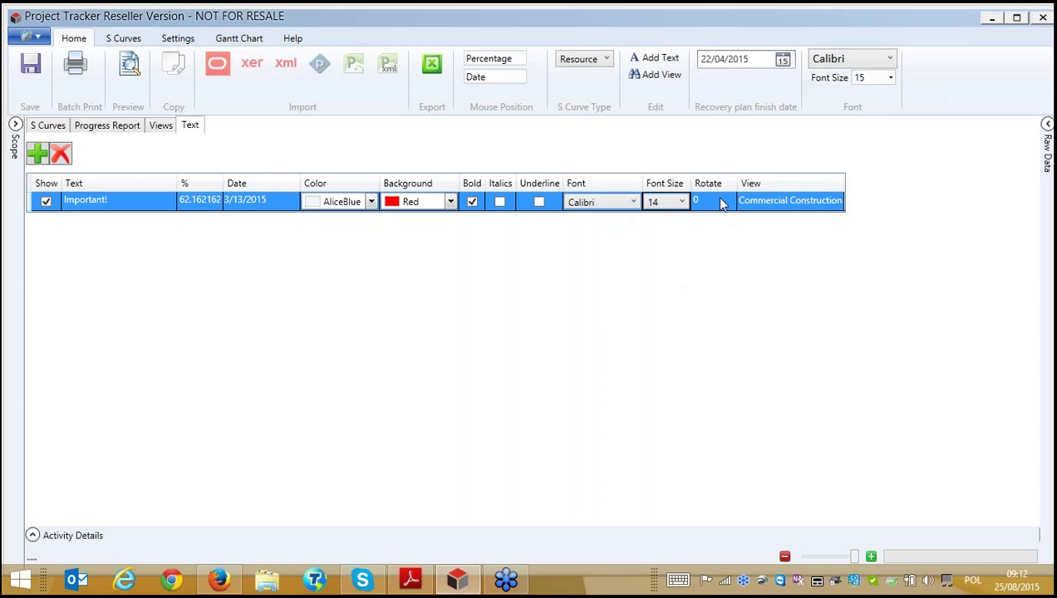
Move the "Important!" label up close to the Target curve, at about 81% and 3/5/2015, and hide it from the chart.
left_click(48, 126)
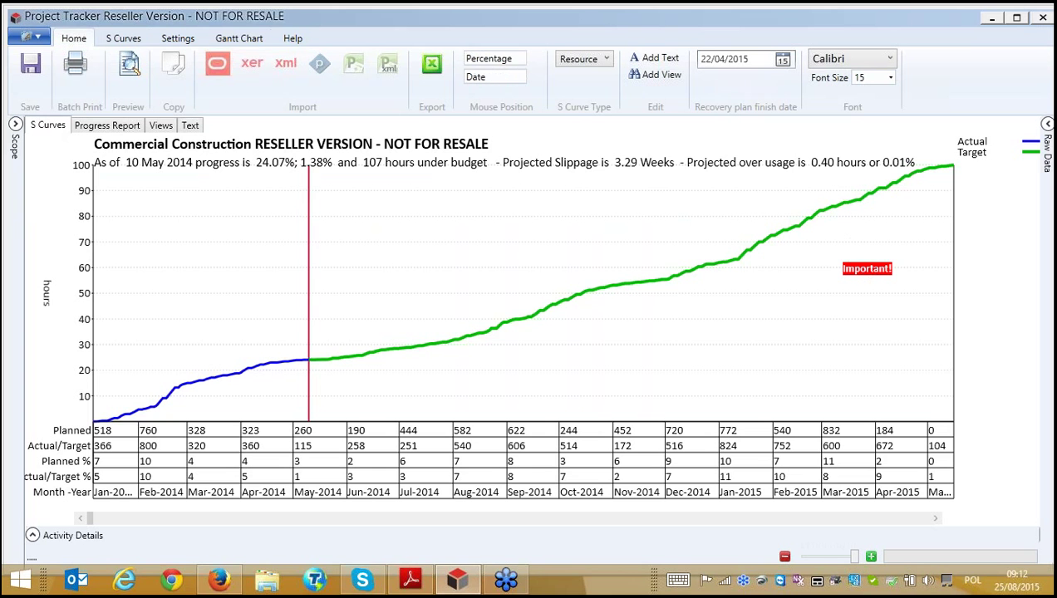
left_click_drag(869, 264, 858, 225)
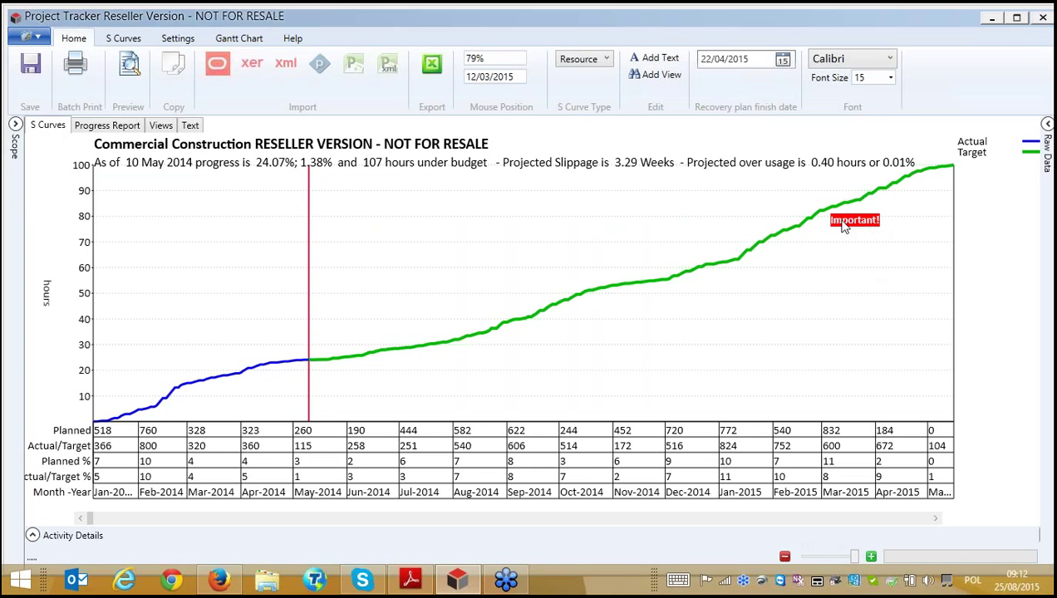
left_click(190, 125)
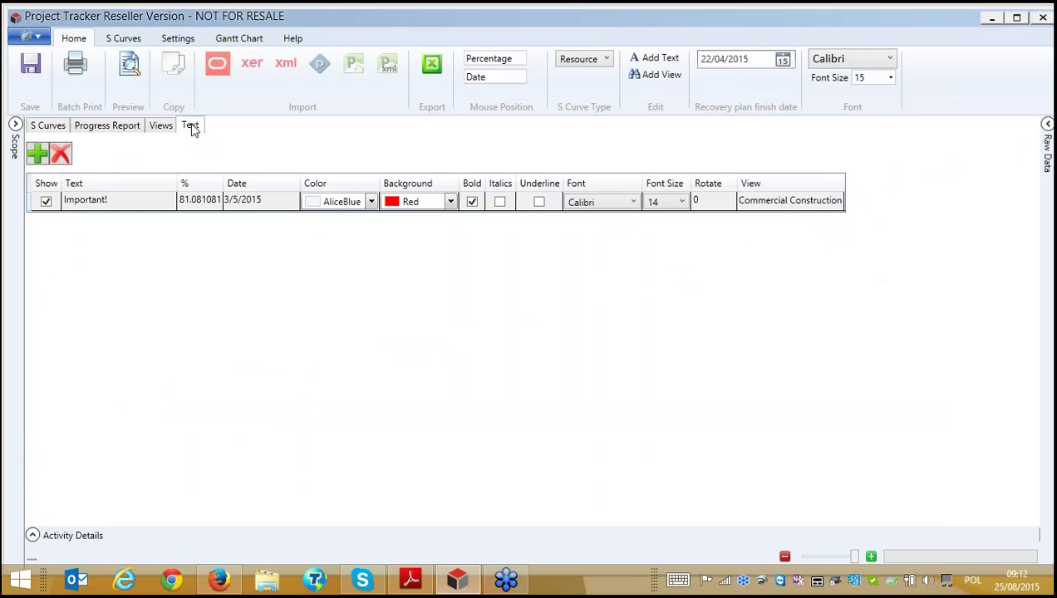
left_click(47, 202)
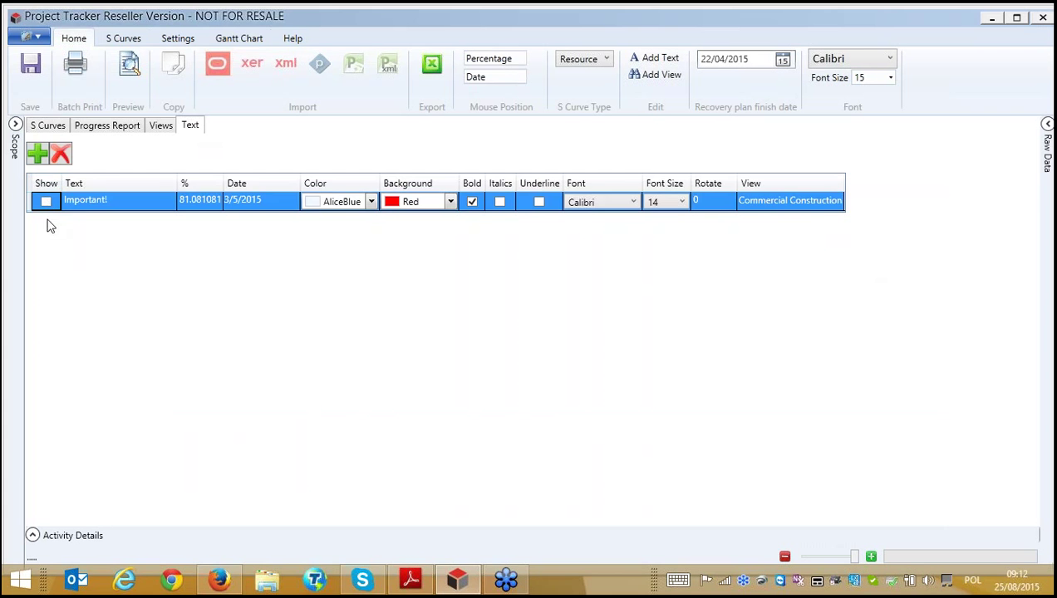
left_click(48, 126)
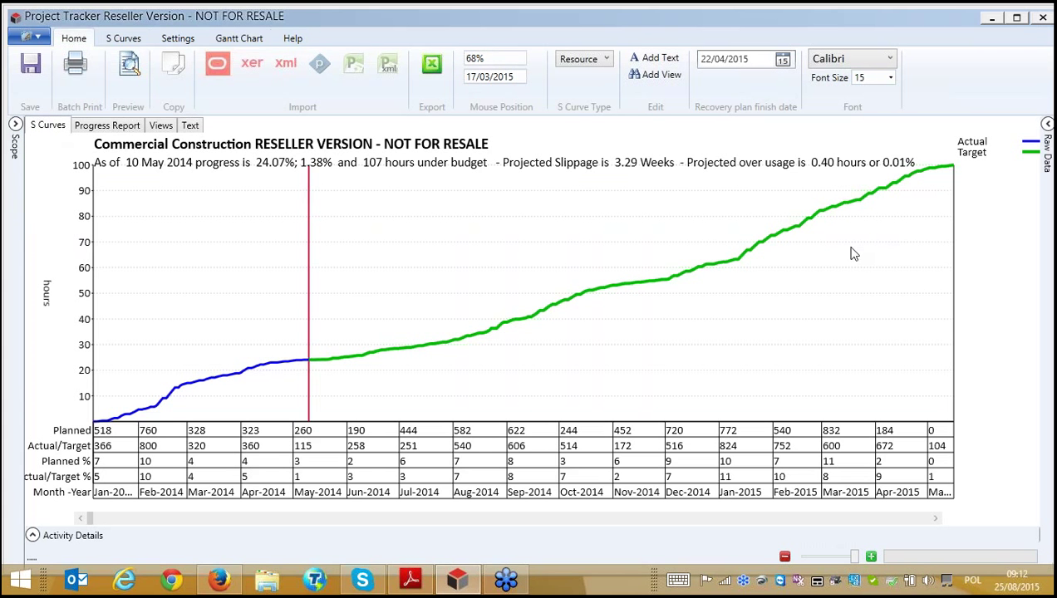
left_click(190, 126)
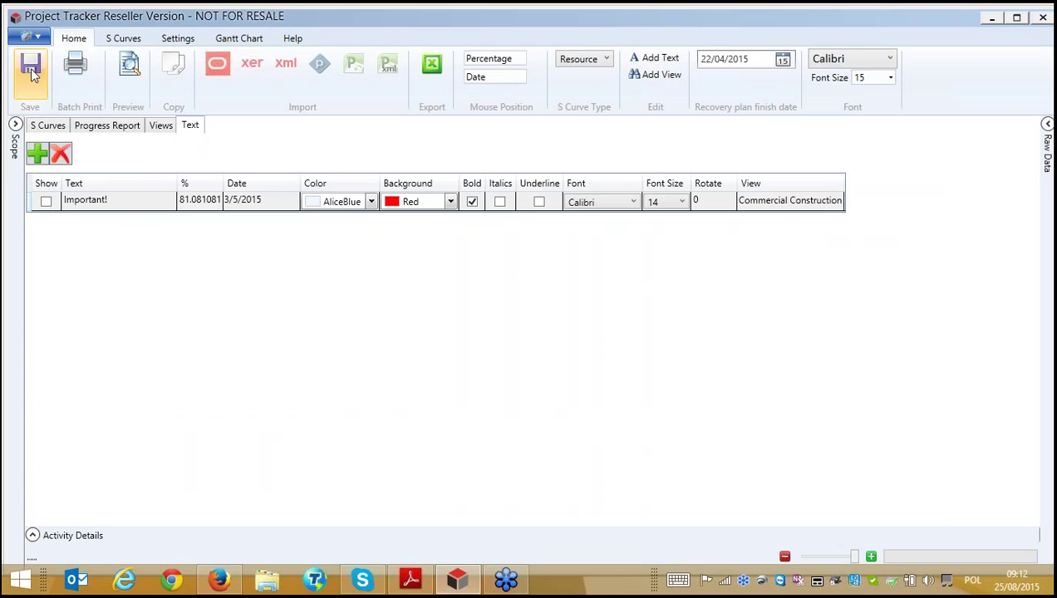
left_click(47, 127)
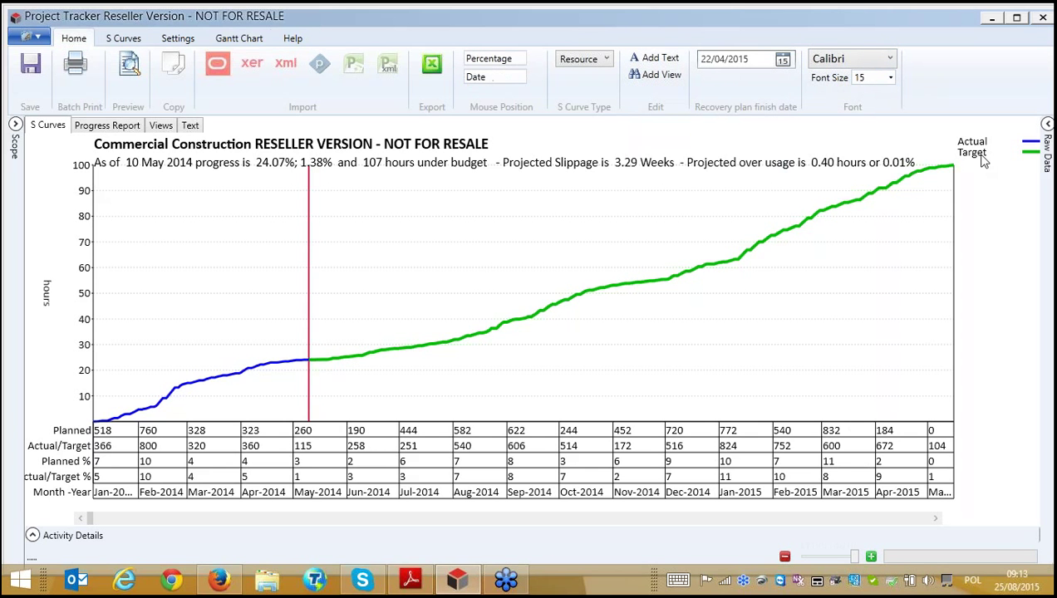
Set the font size of the S-curve chart to 14.
left_click(889, 77)
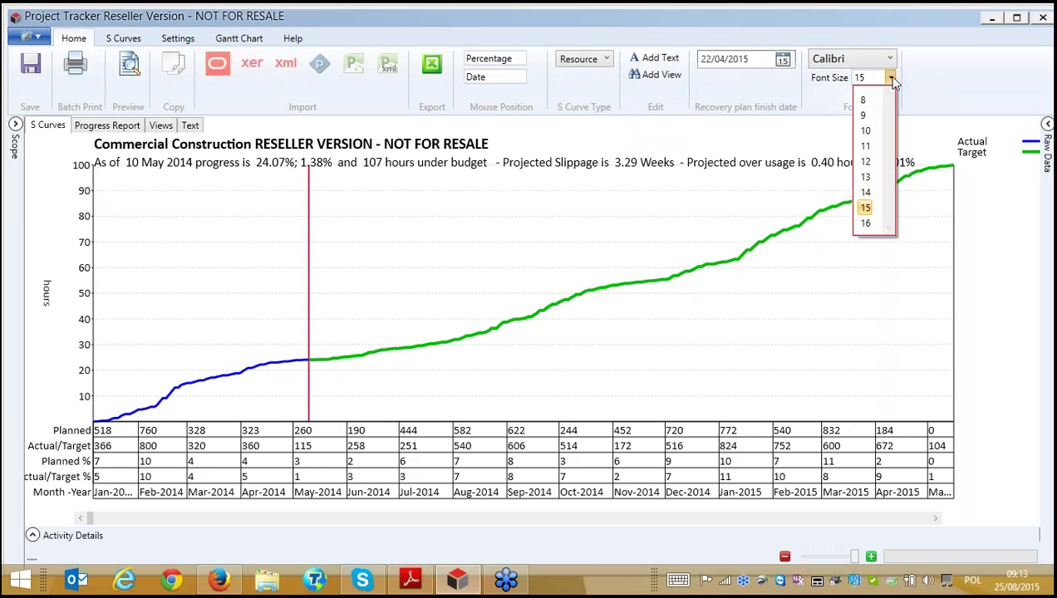
left_click(866, 192)
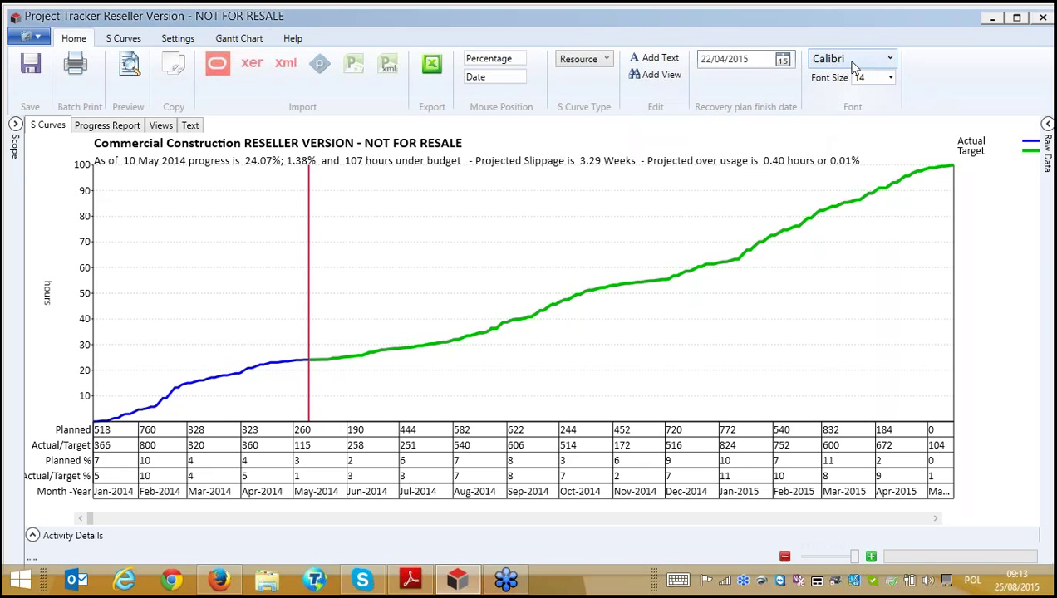
left_click(876, 67)
left_click(945, 83)
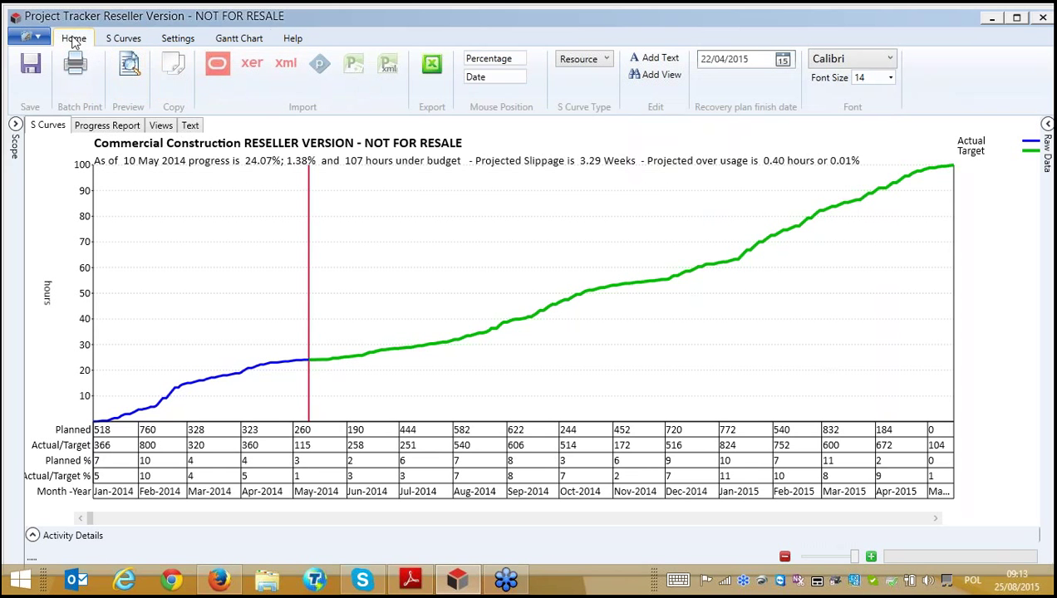
Examine the available colour, width and line style options for the Actual line of the S-curve.
left_click(125, 38)
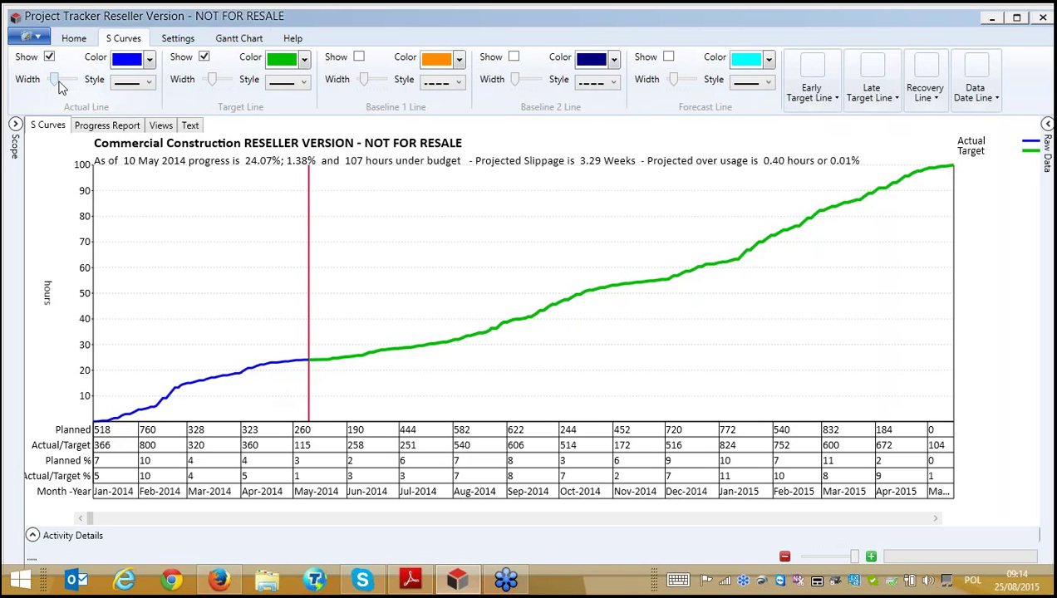
left_click(150, 60)
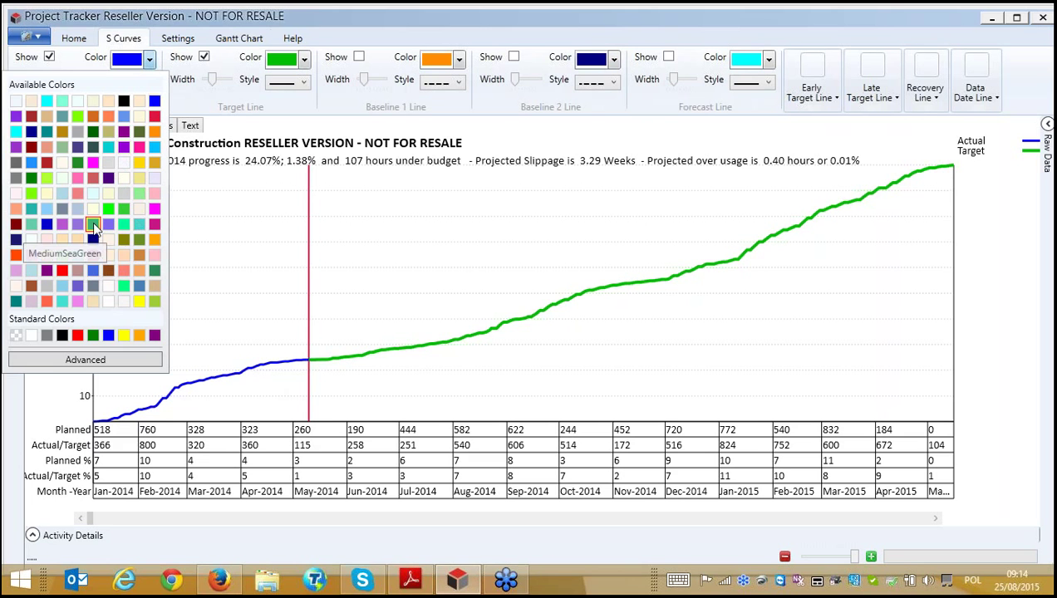
left_click(186, 98)
mouse_move(56, 81)
left_mouse_down()
mouse_move(66, 82)
mouse_move(54, 84)
left_mouse_up()
left_click(148, 82)
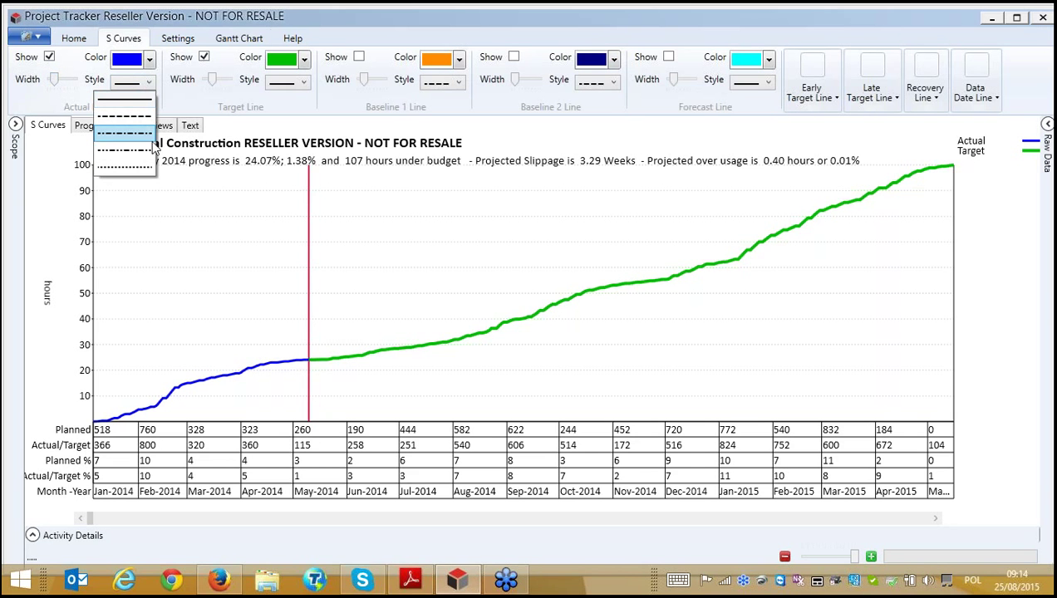
left_click(186, 109)
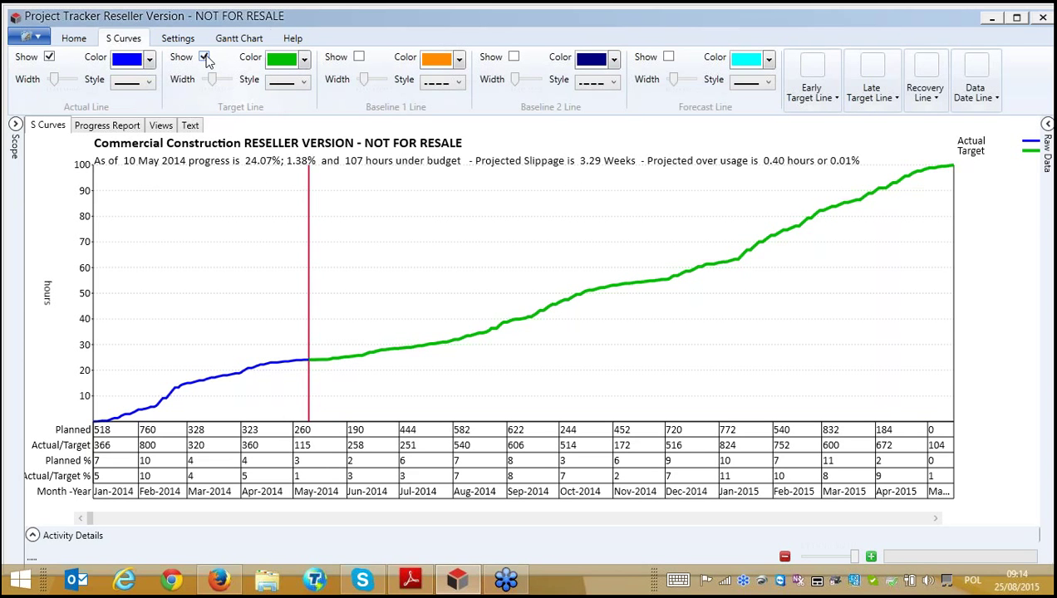
Hide the Actual line and show it again, and do the same with the Target line.
left_click(49, 57)
left_click(49, 57)
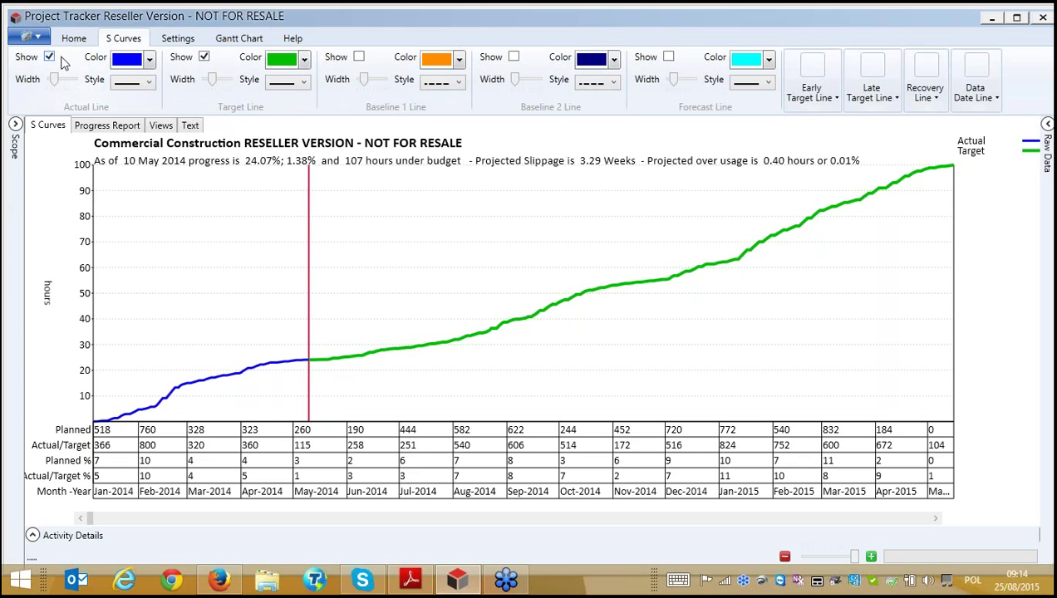
left_click(204, 57)
left_click(203, 56)
Show the Baseline 1, Baseline 2 and Forecast lines on the S-curve chart.
left_click(359, 57)
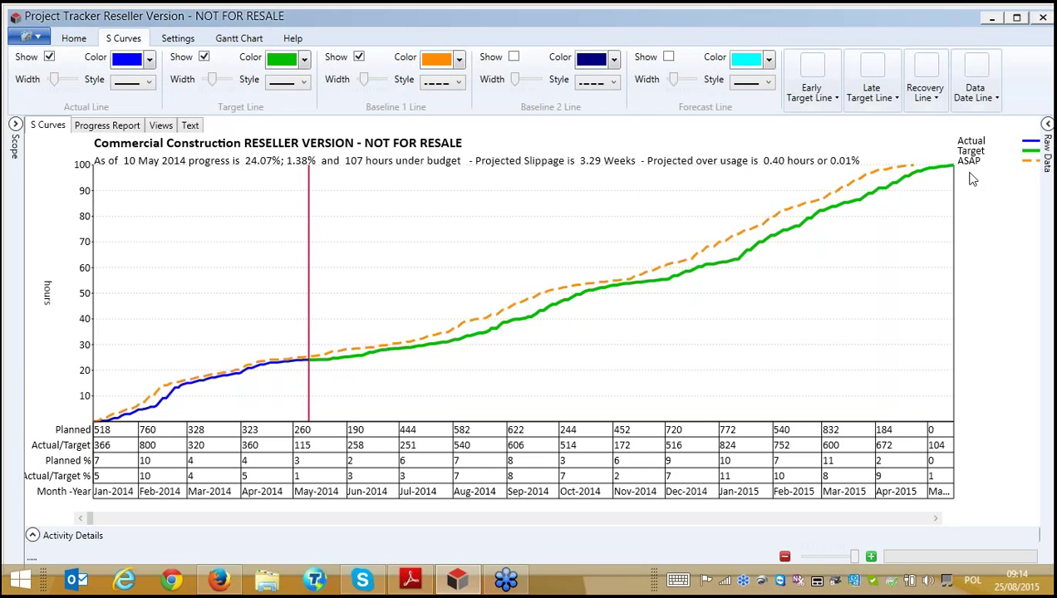
left_click(514, 58)
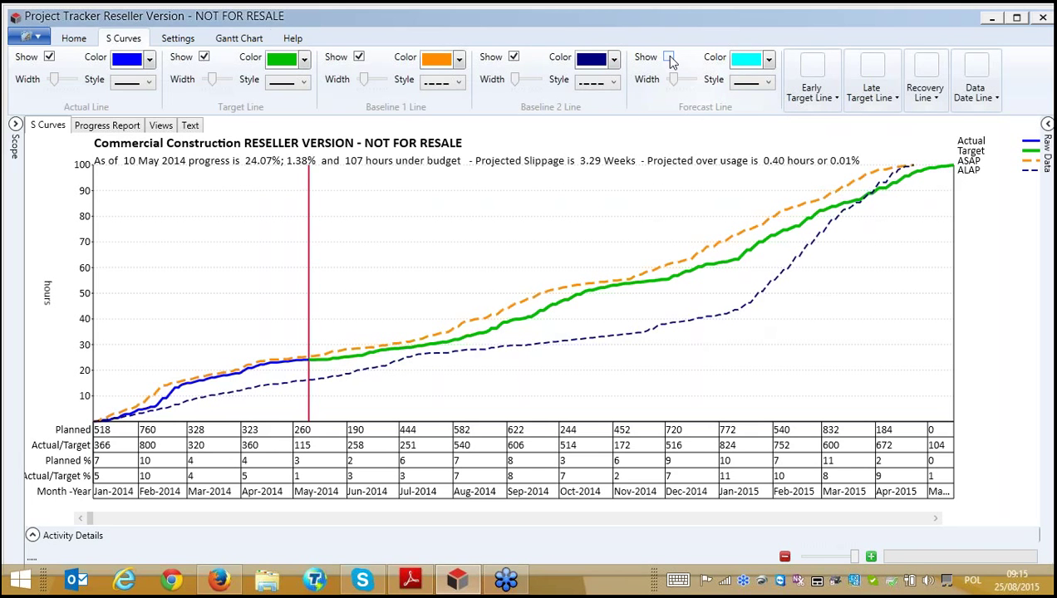
key("ctrl")
key("ctrl")
left_click(669, 57)
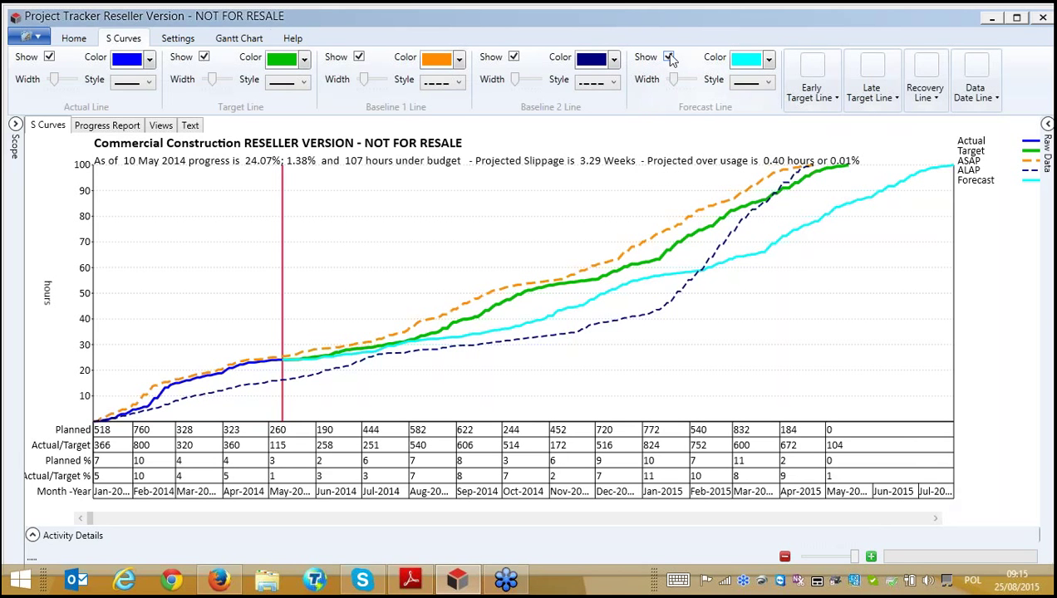
Show the Recovery line on the S-curve chart.
left_click(933, 103)
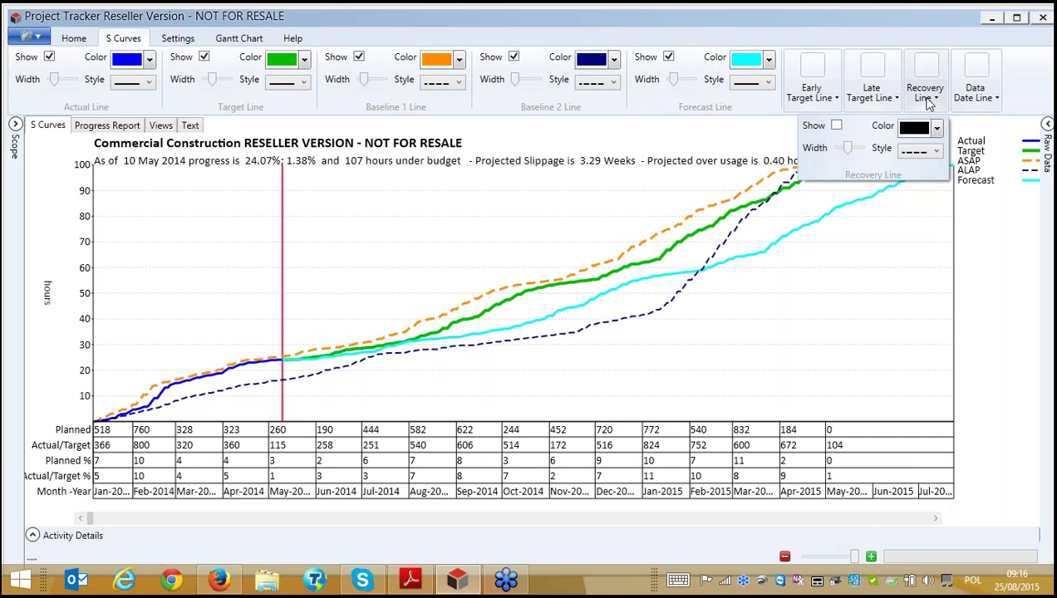
left_click(836, 126)
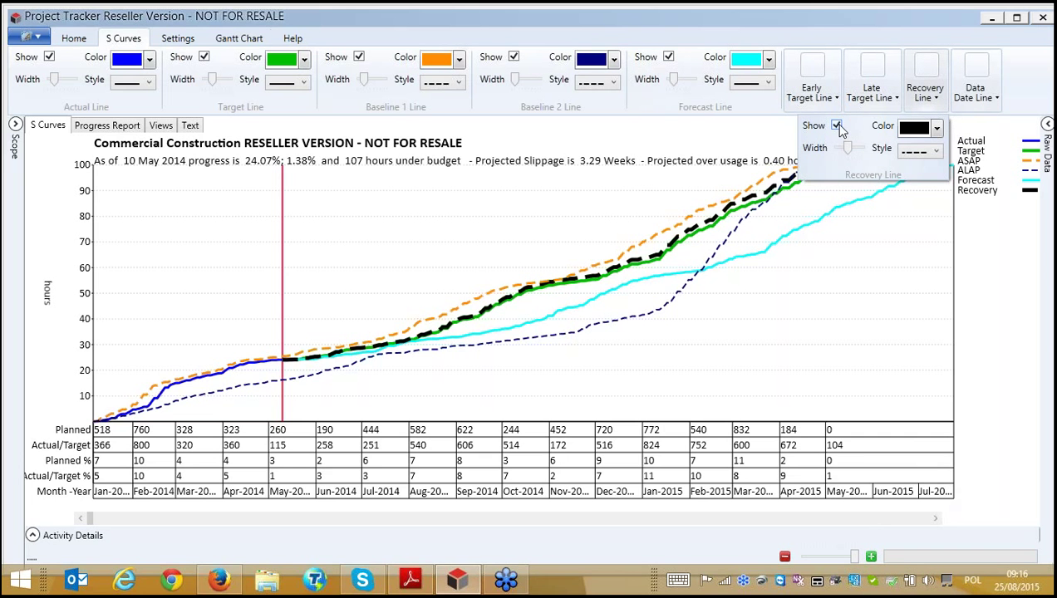
left_click(843, 319)
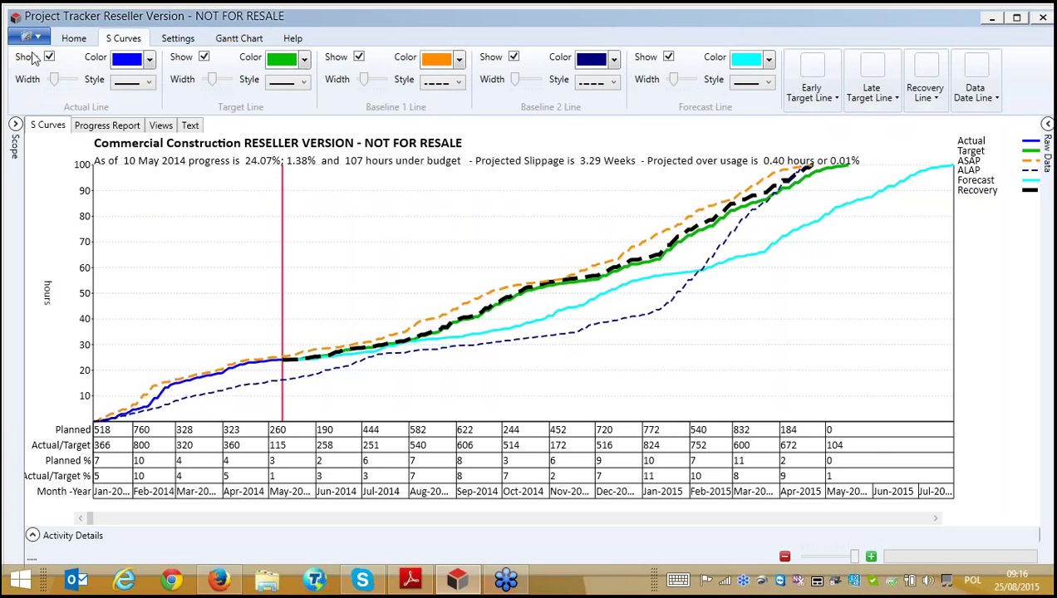
Set the recovery plan finish date to 01/03/2015.
left_click(70, 39)
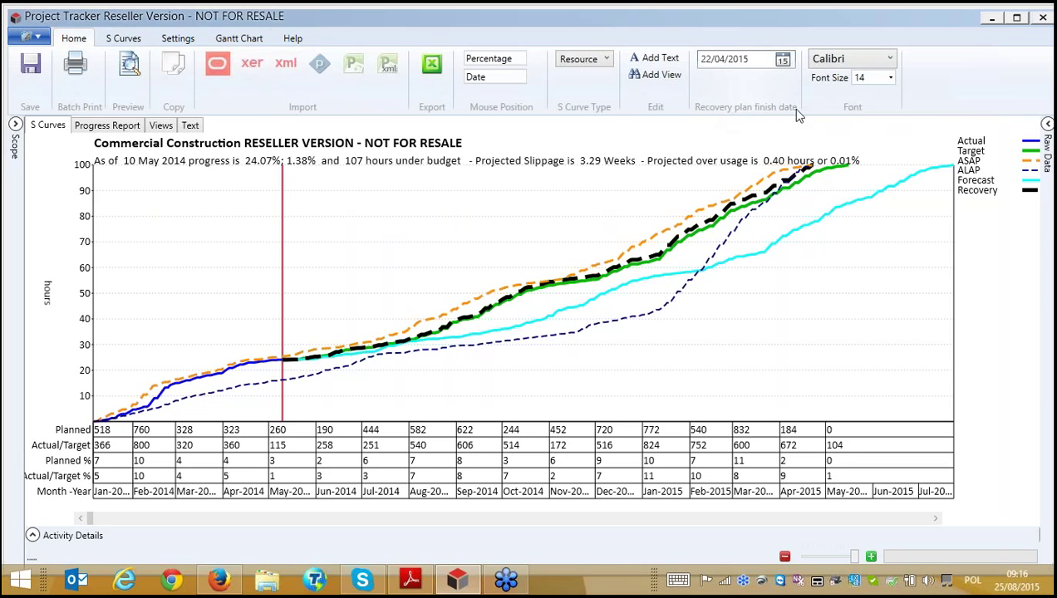
left_click(782, 60)
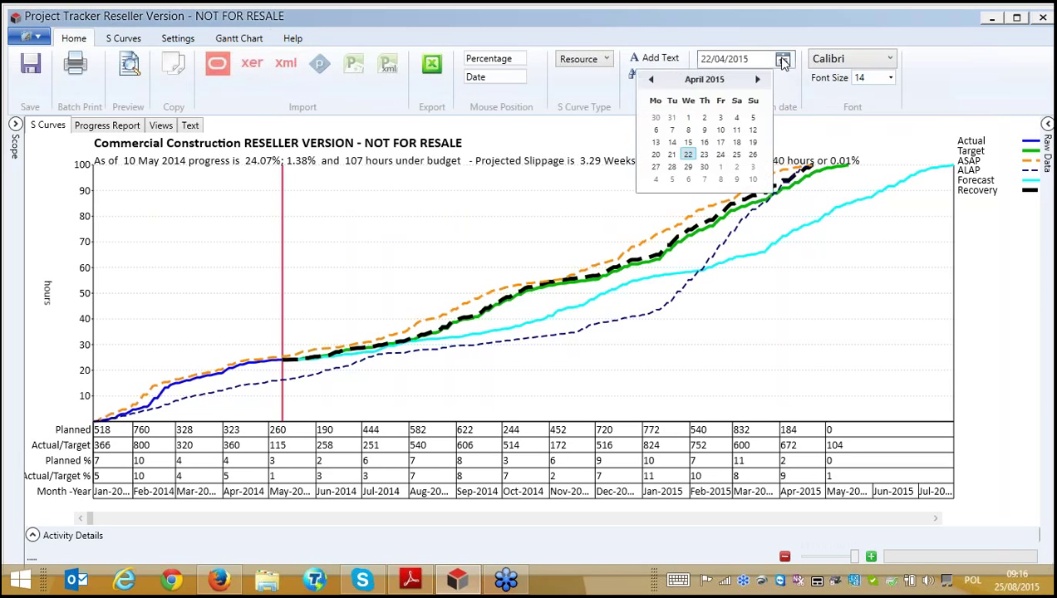
scroll(681, 154, "up", 1)
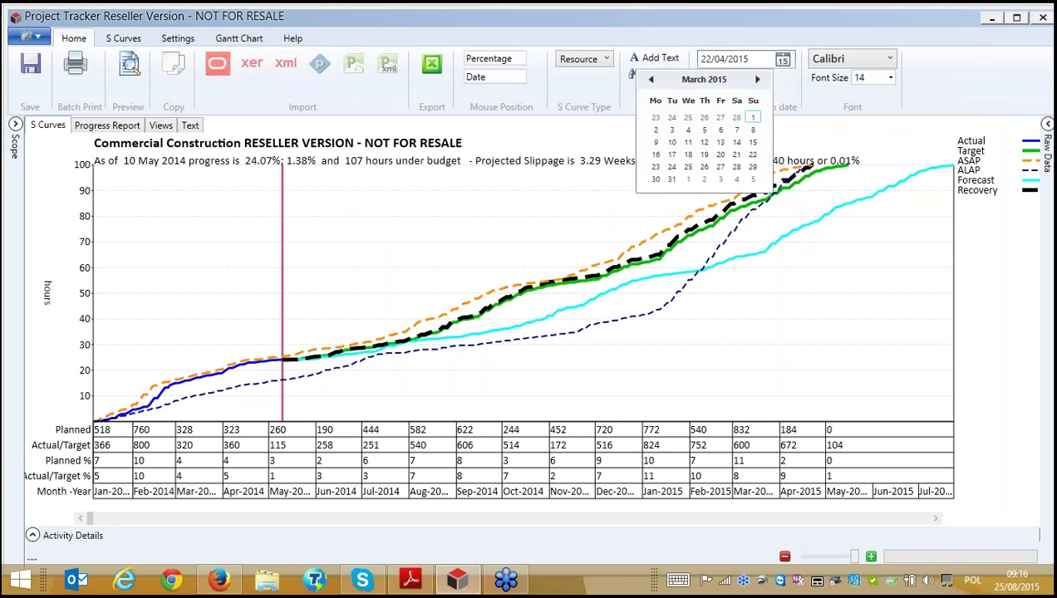
left_click(751, 119)
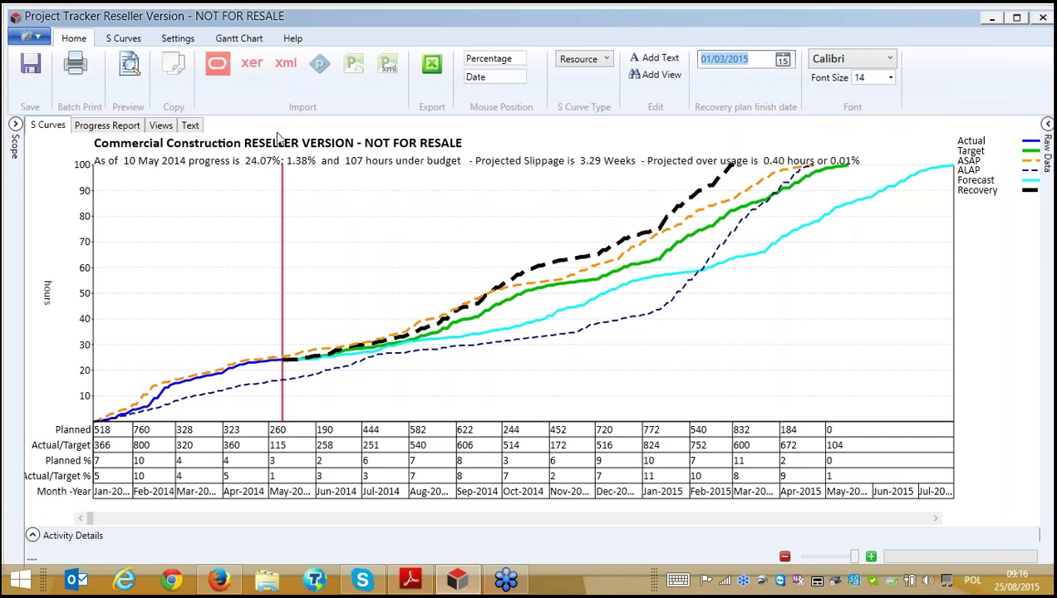
Open the display options of the Data Date line to review them, and close them again.
left_click(124, 40)
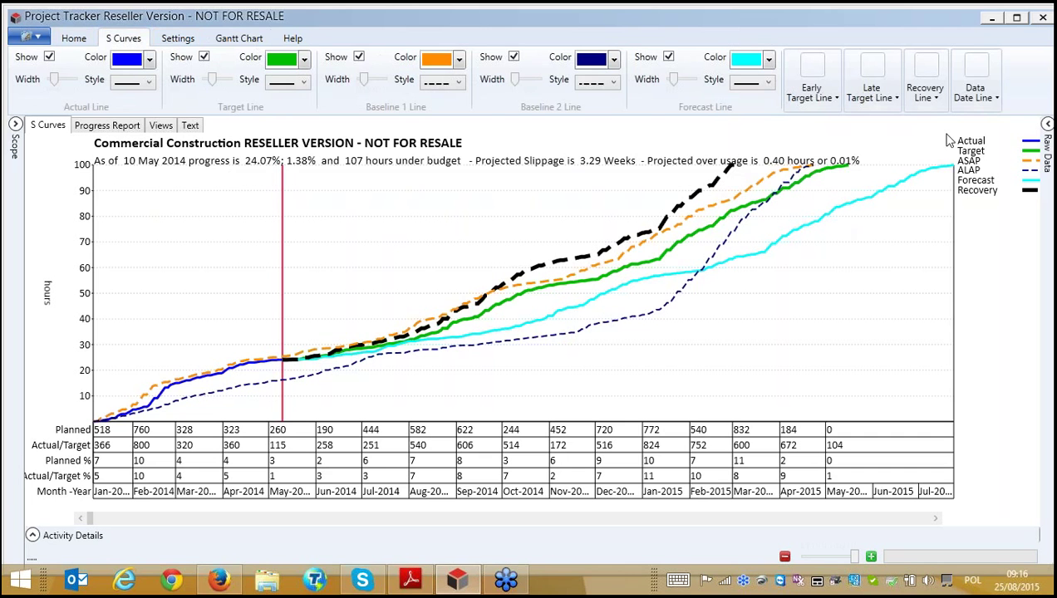
left_click(988, 94)
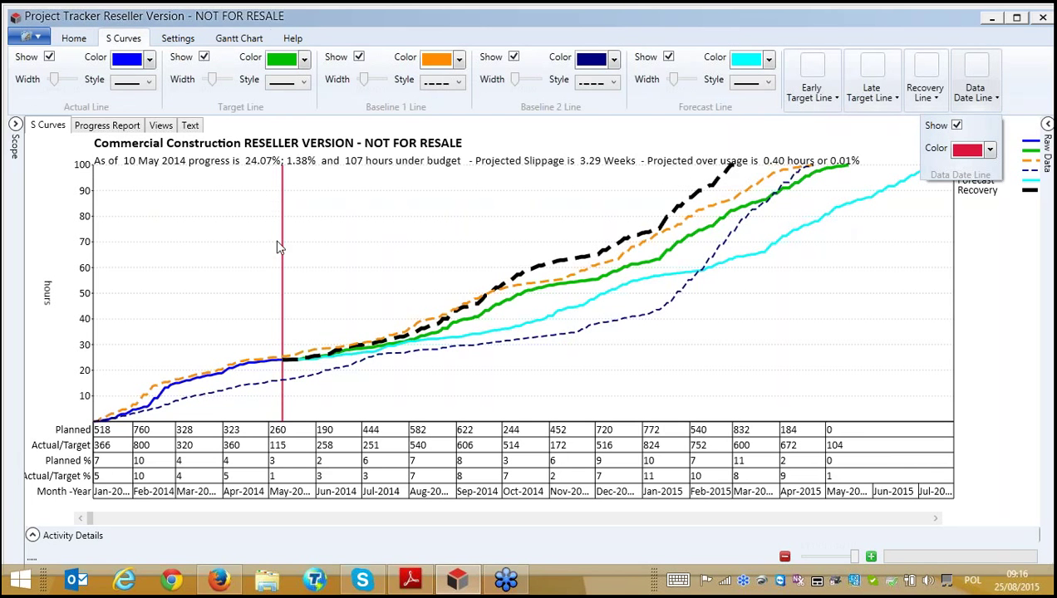
left_click(834, 277)
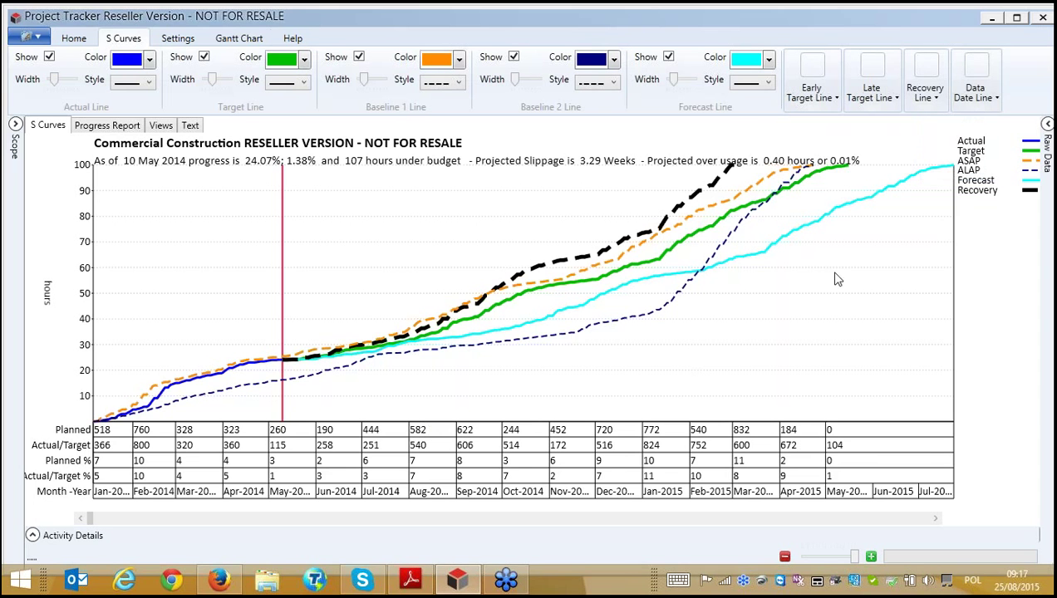
Hide the Forecast, Baseline 2, Baseline 1 and Recovery lines, leaving only Actual and Target on the S-curve chart.
left_click(667, 58)
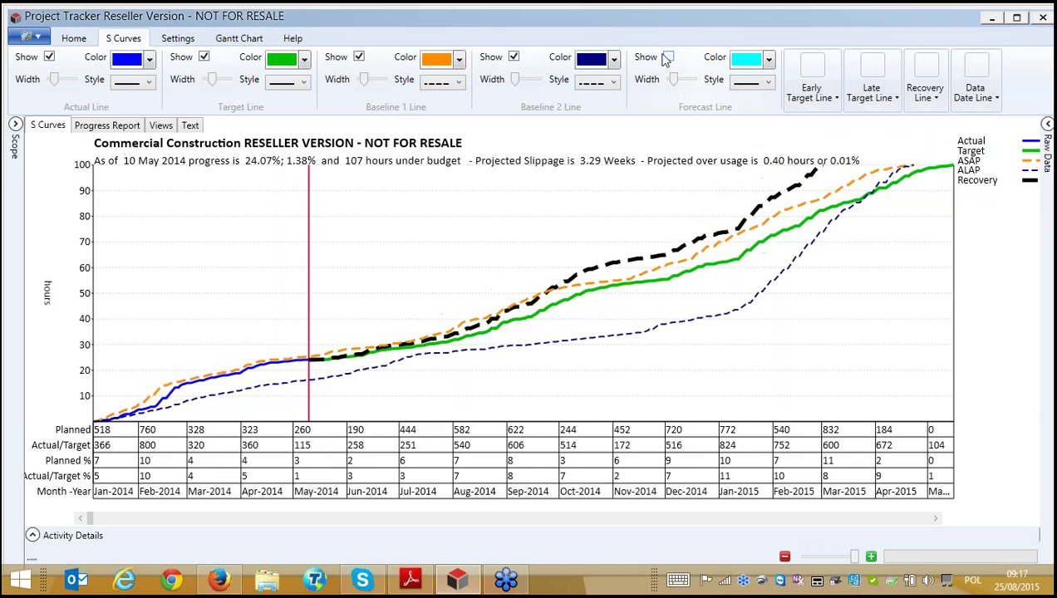
left_click(513, 57)
left_click(358, 57)
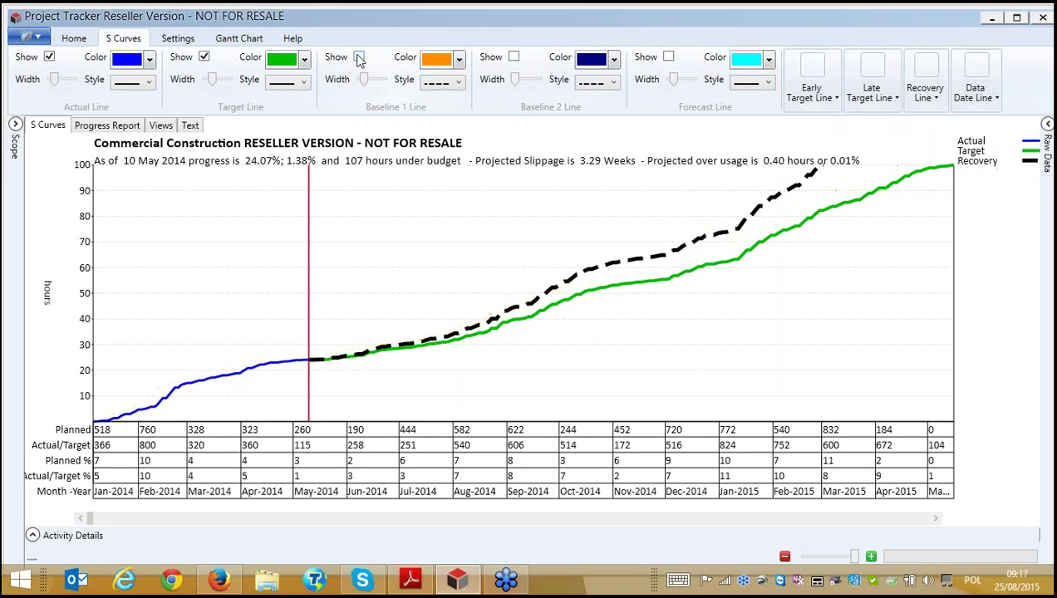
left_click(925, 83)
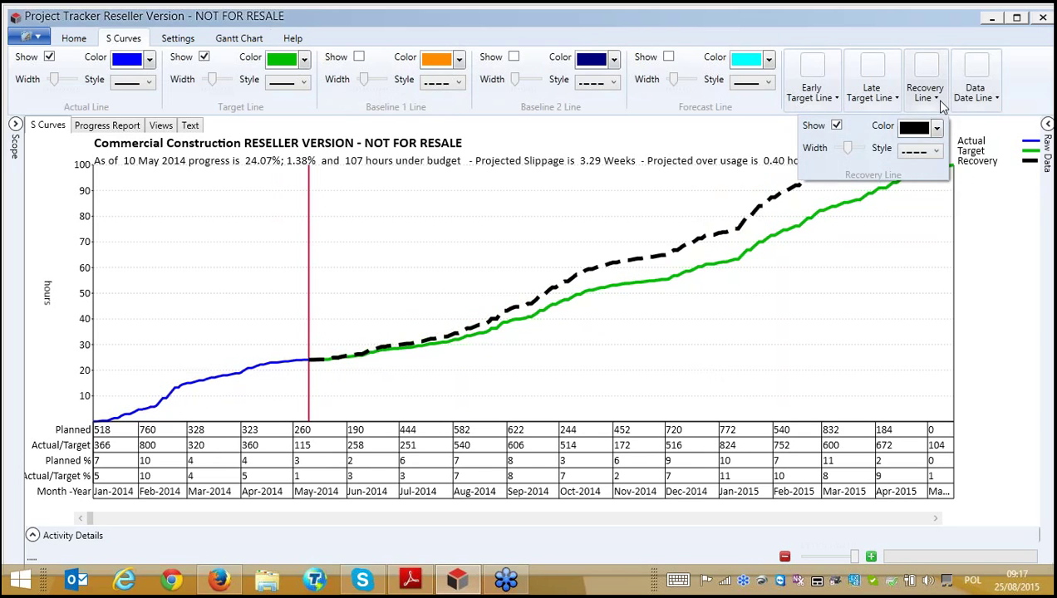
left_click(836, 126)
left_click(849, 362)
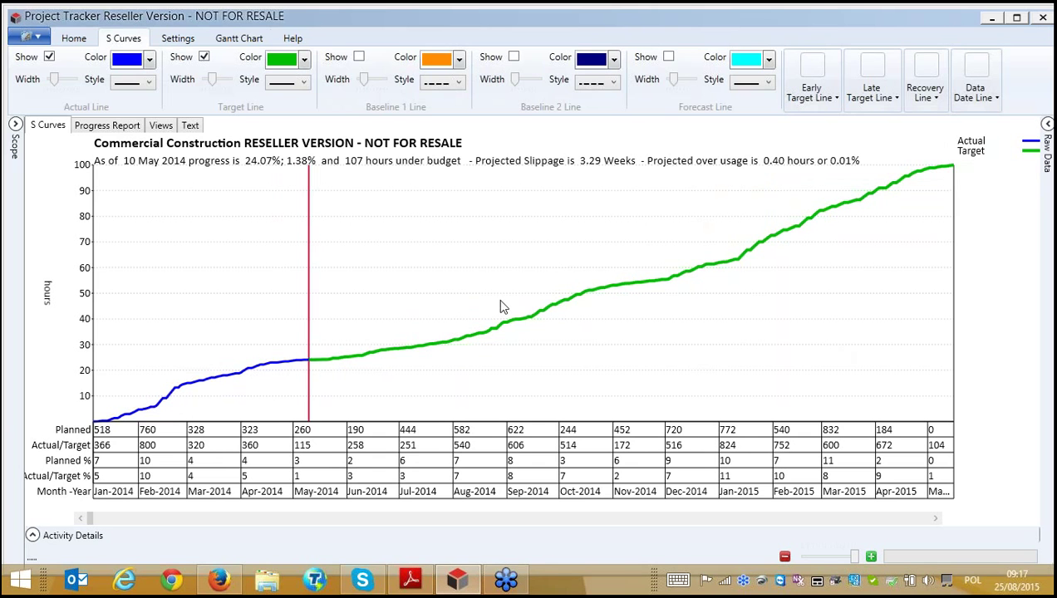
Hide the progress status text and show it again, and turn on the dynamic status.
left_click(176, 39)
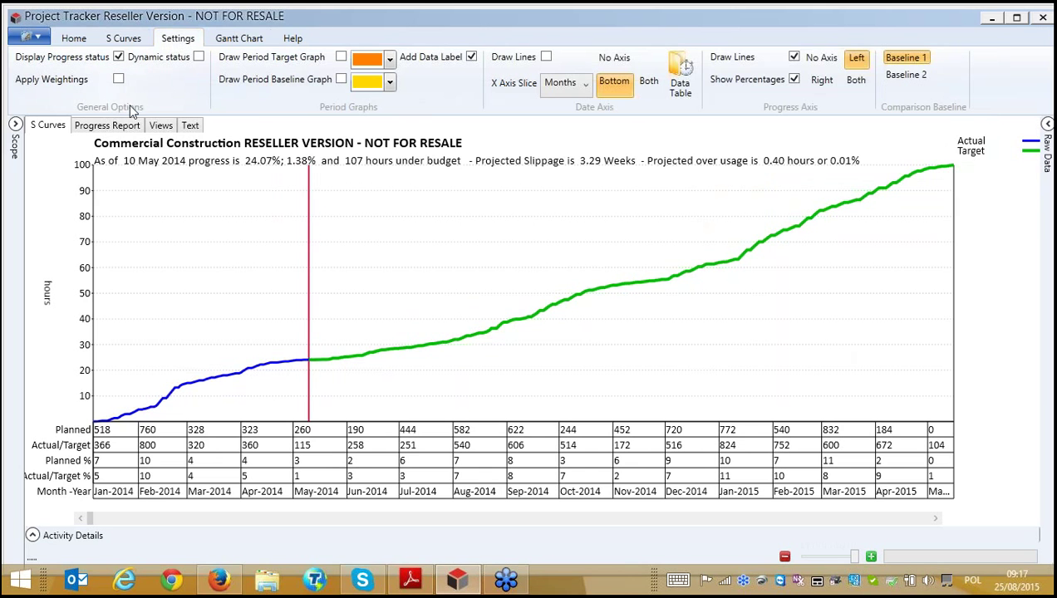
left_click(119, 56)
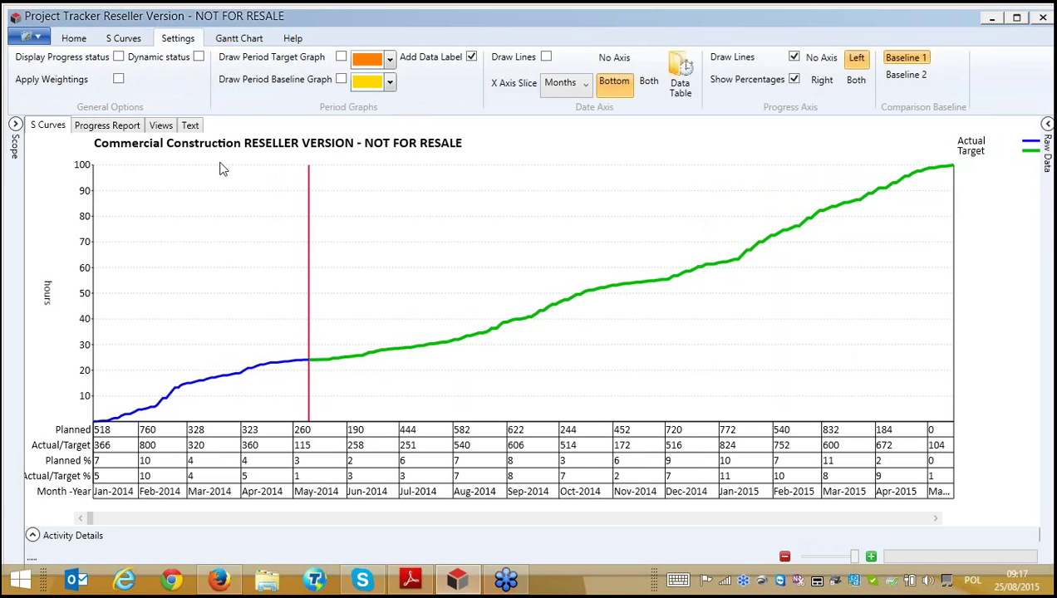
left_click(119, 56)
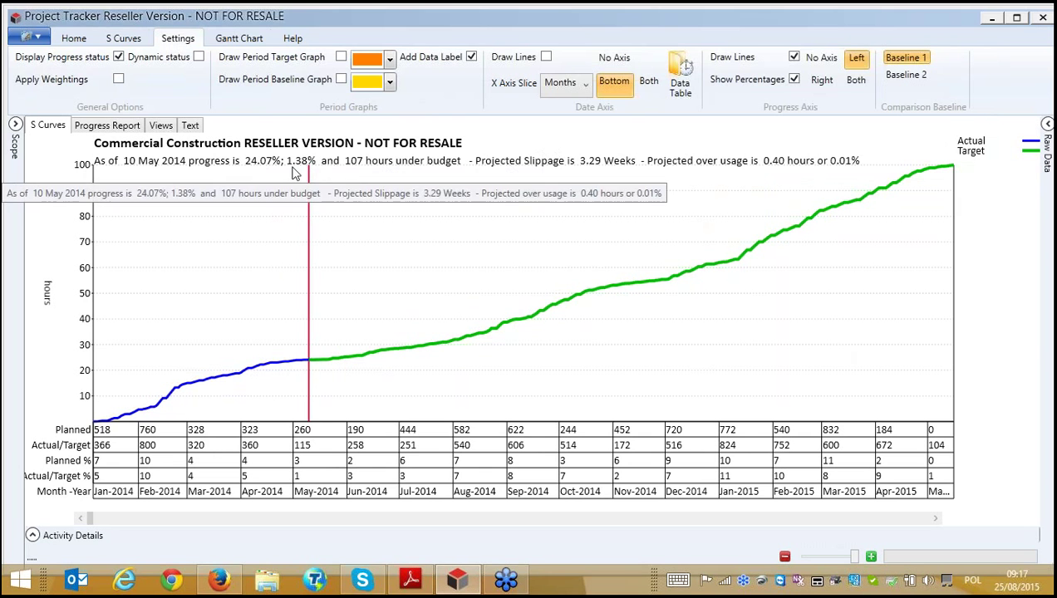
left_click(199, 58)
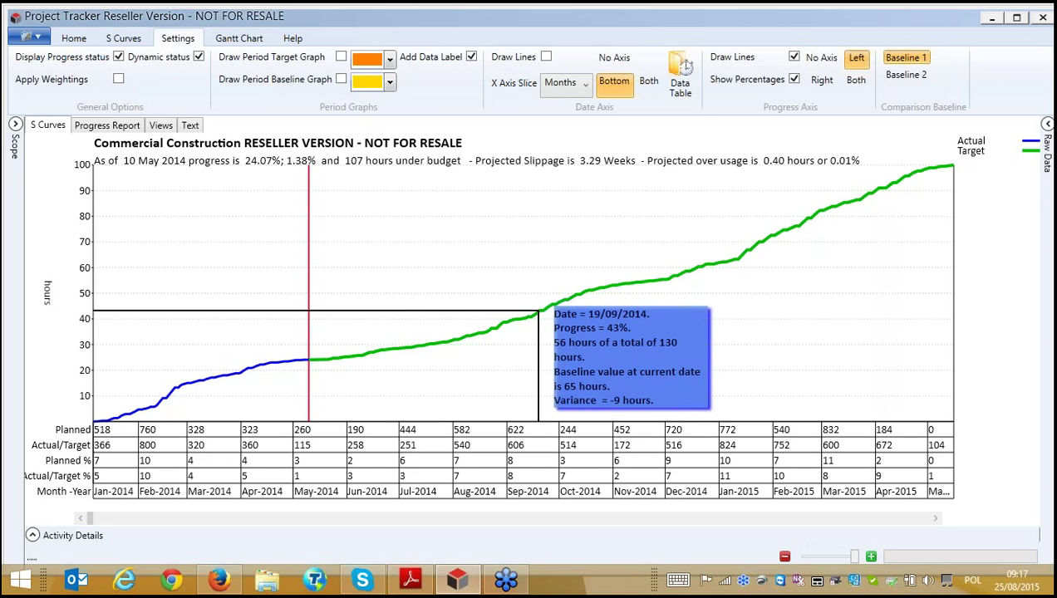
Switch the S-curve type to Cost and, after viewing it, to Duration.
left_click(76, 38)
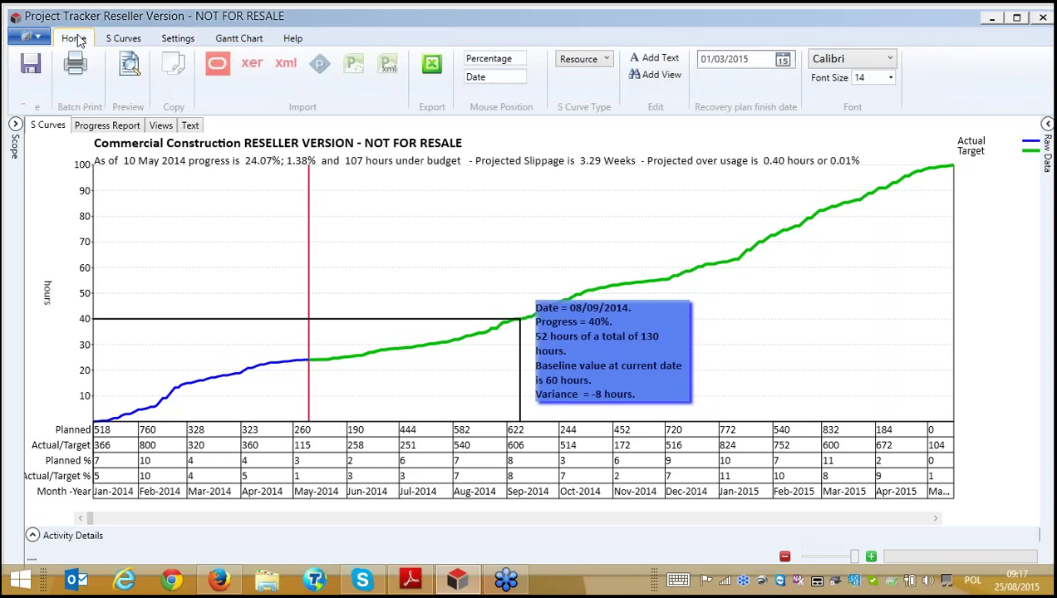
left_click(606, 59)
left_click(569, 107)
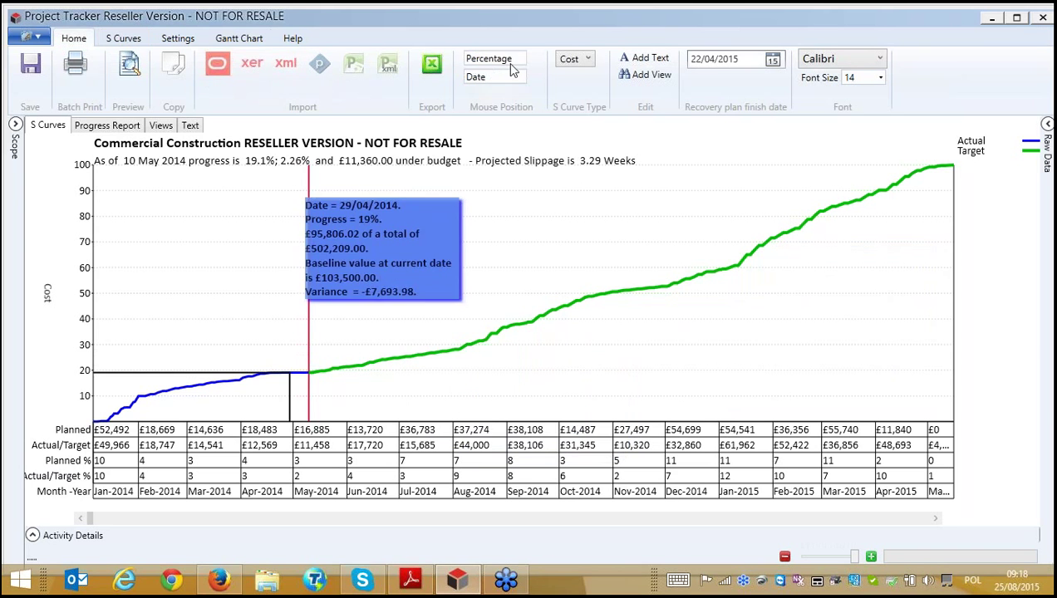
left_click(590, 60)
left_click(566, 75)
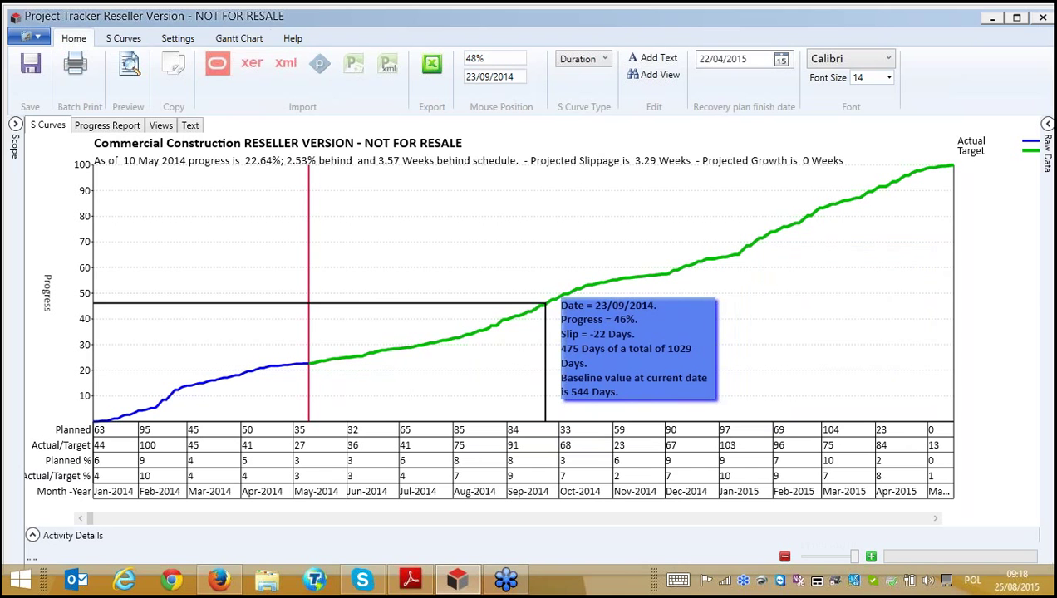
Turn off the dynamic status on the S-curve chart.
left_click(124, 42)
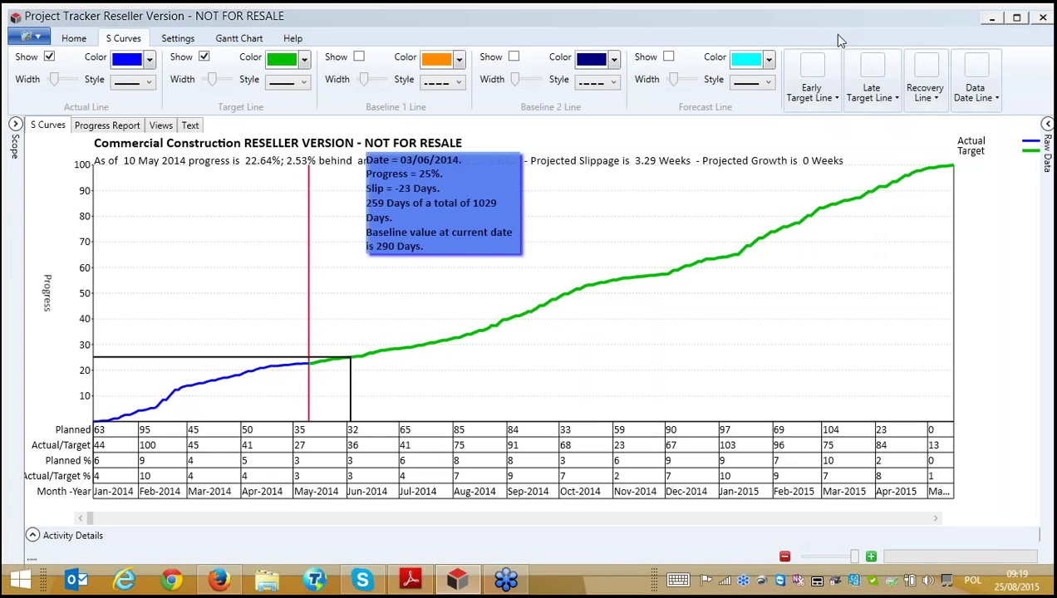
left_click(290, 203)
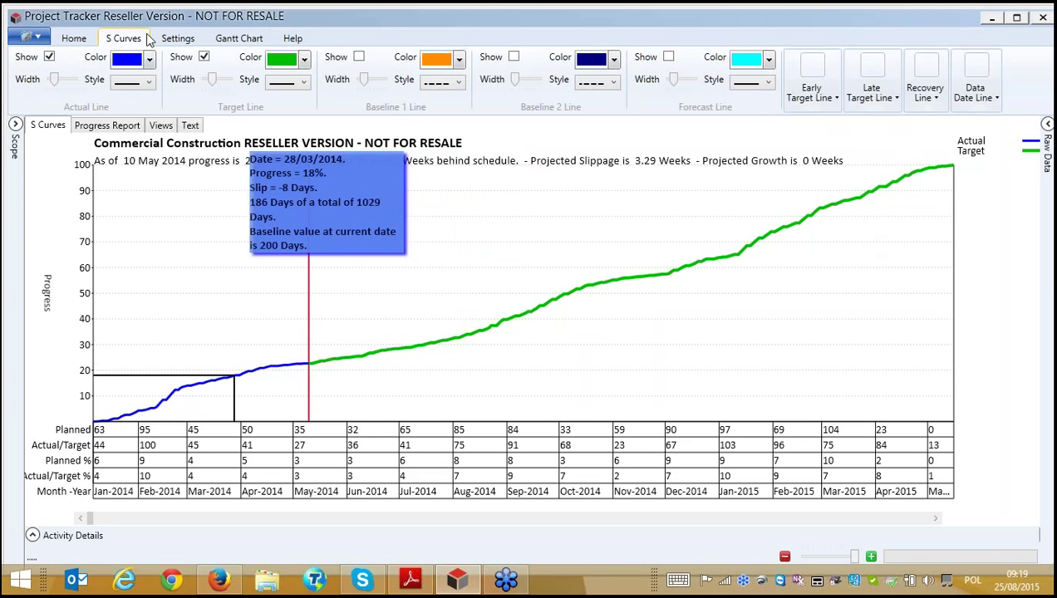
left_click(178, 38)
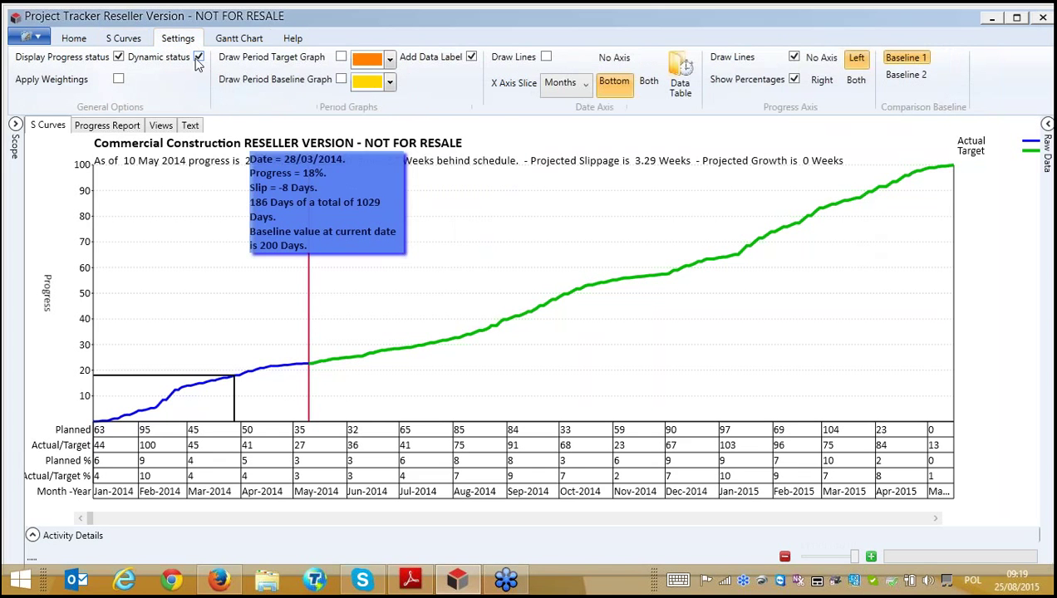
left_click(199, 56)
left_click(198, 57)
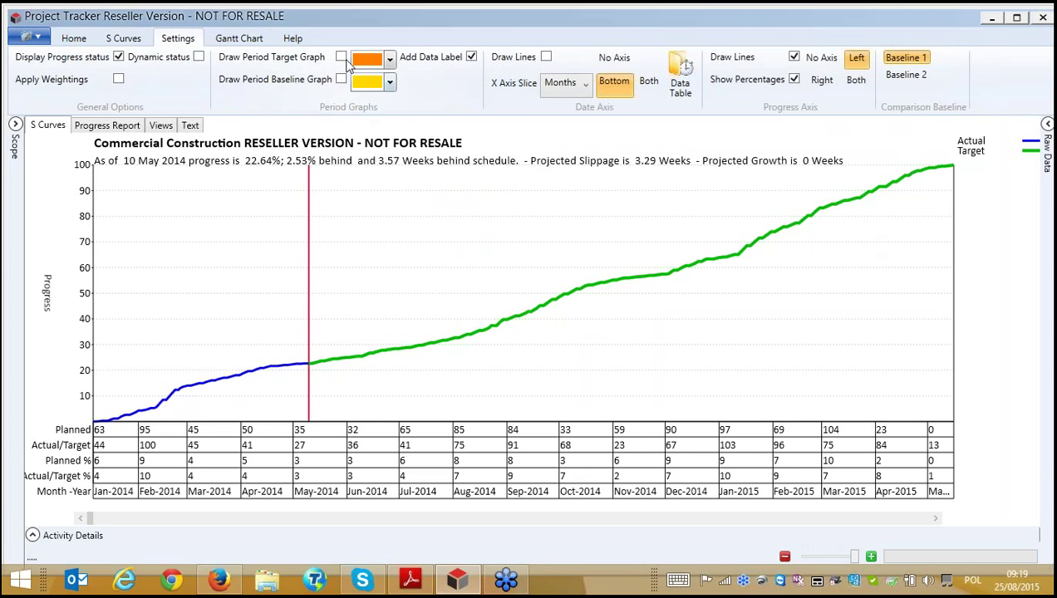
Draw the period target graph and the period baseline graph as bars on the S-curve chart.
left_click(342, 57)
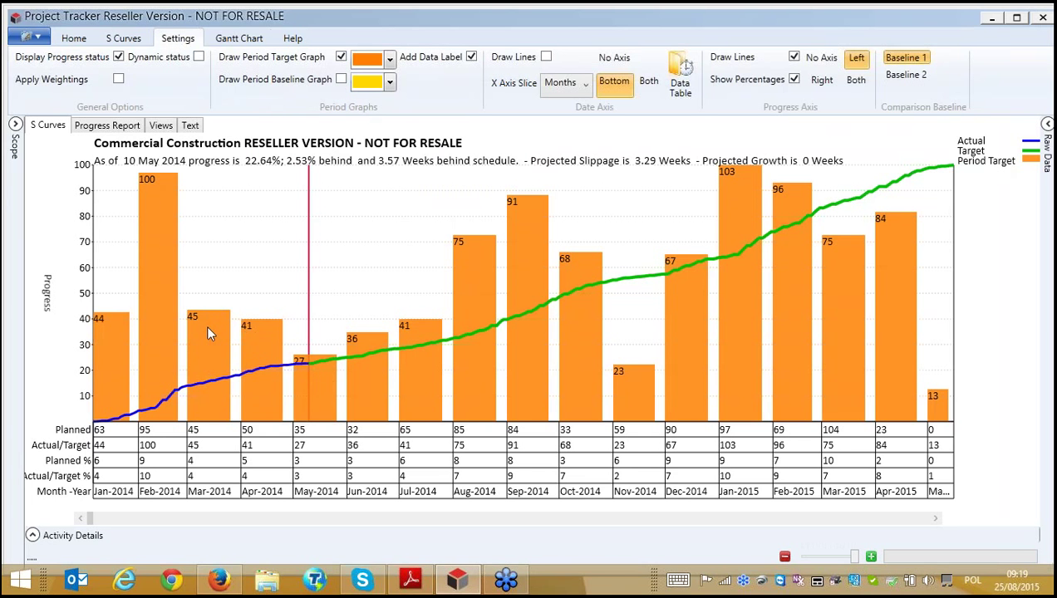
mouse_move(165, 283)
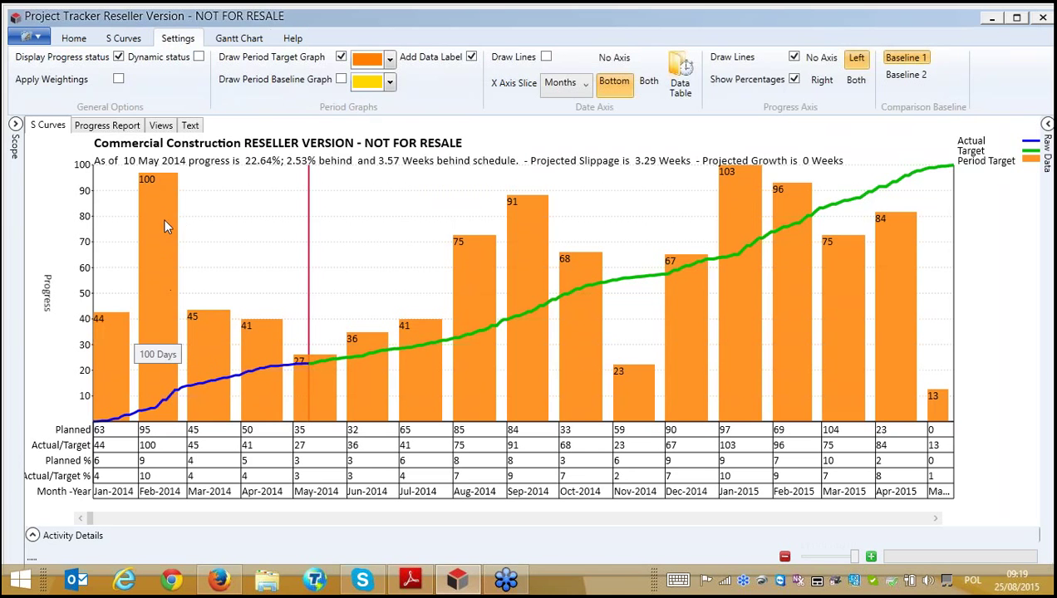
left_click(342, 81)
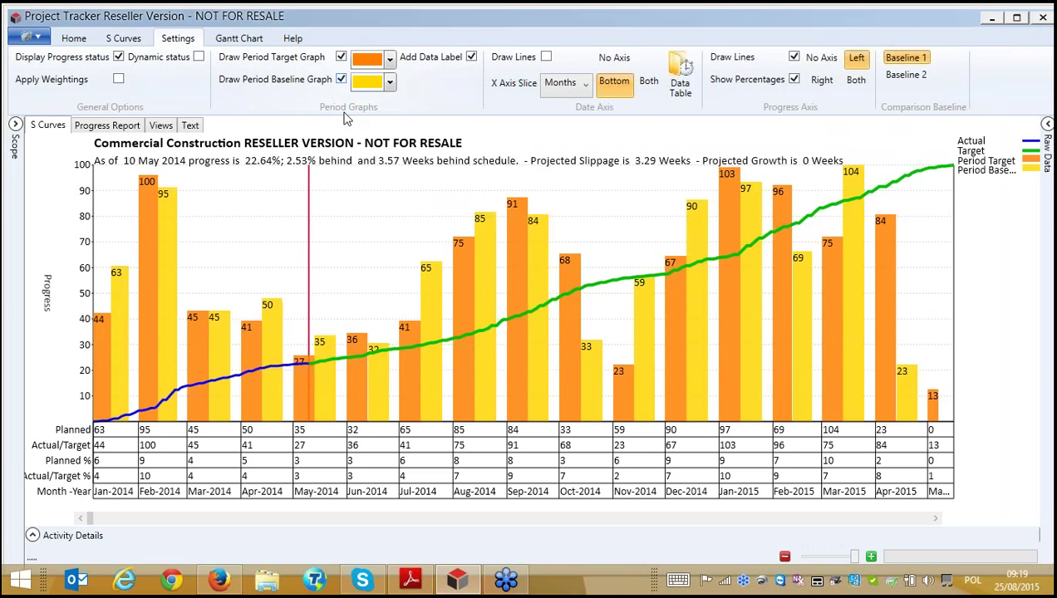
Switch the comparison baseline to Baseline 2 and back to Baseline 1.
left_click(921, 76)
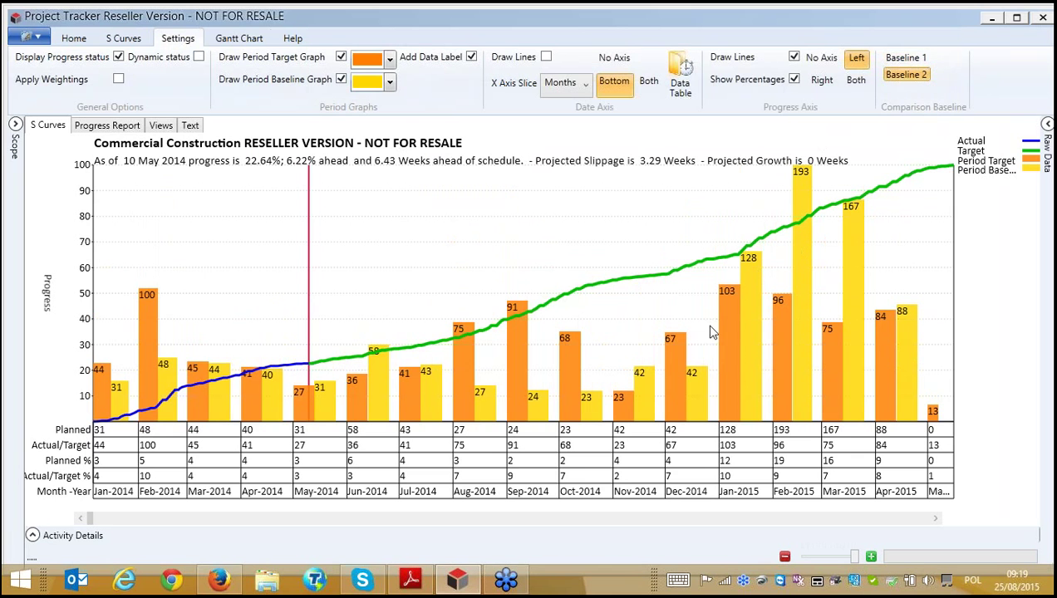
left_click(919, 57)
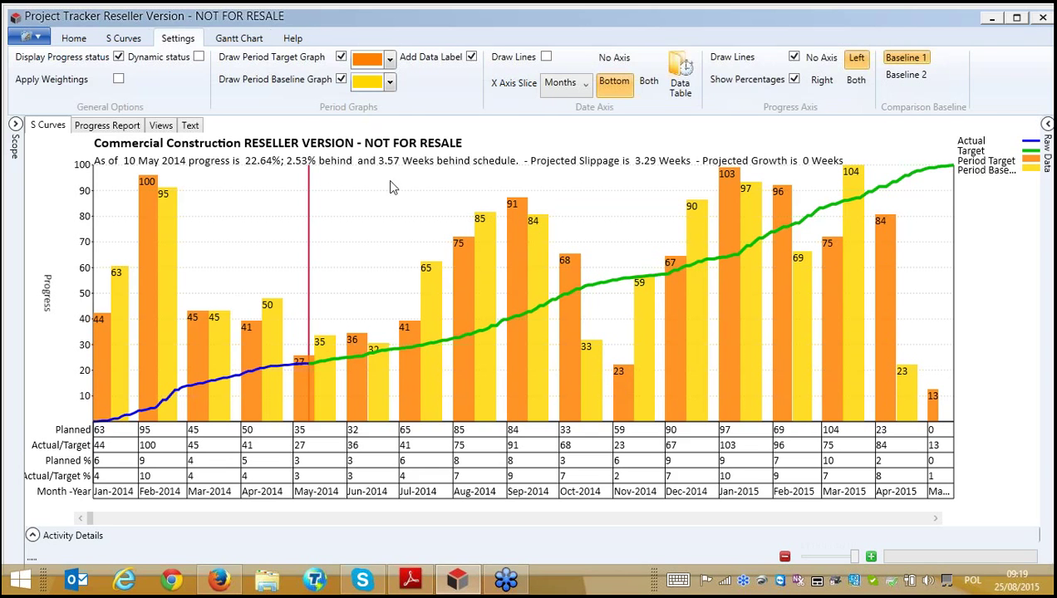
Switch the S-curve type to Resource, on to Cost, and back to Duration to compare the period graphs.
left_click(127, 41)
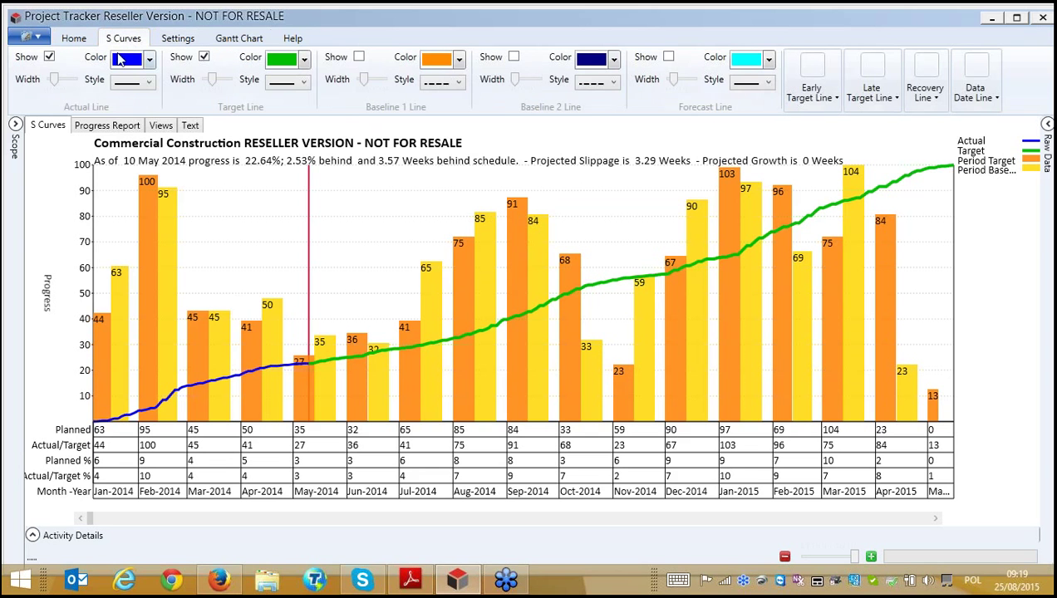
left_click(77, 42)
left_click(599, 61)
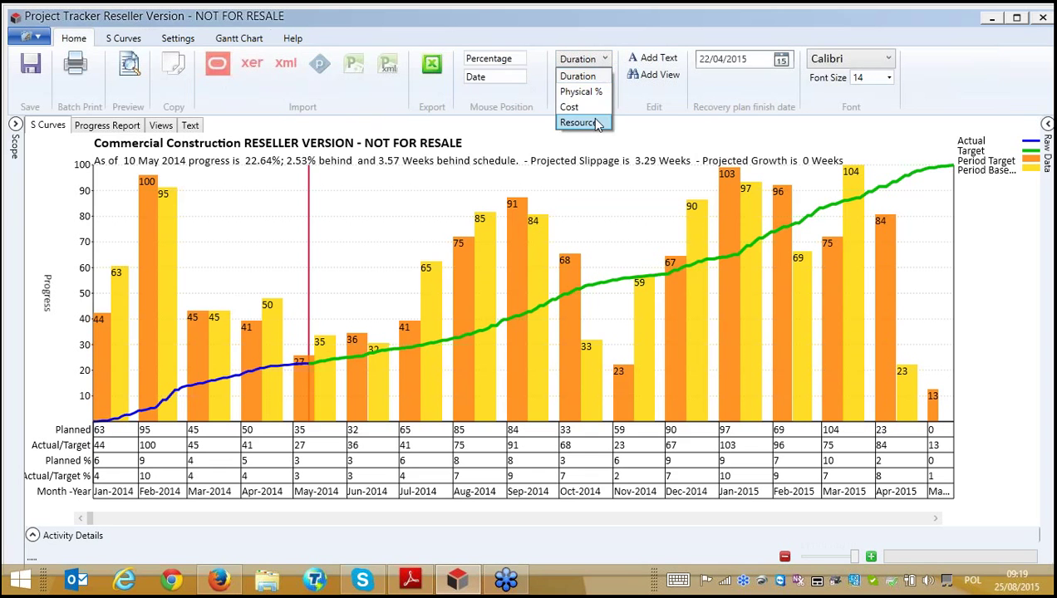
left_click(576, 122)
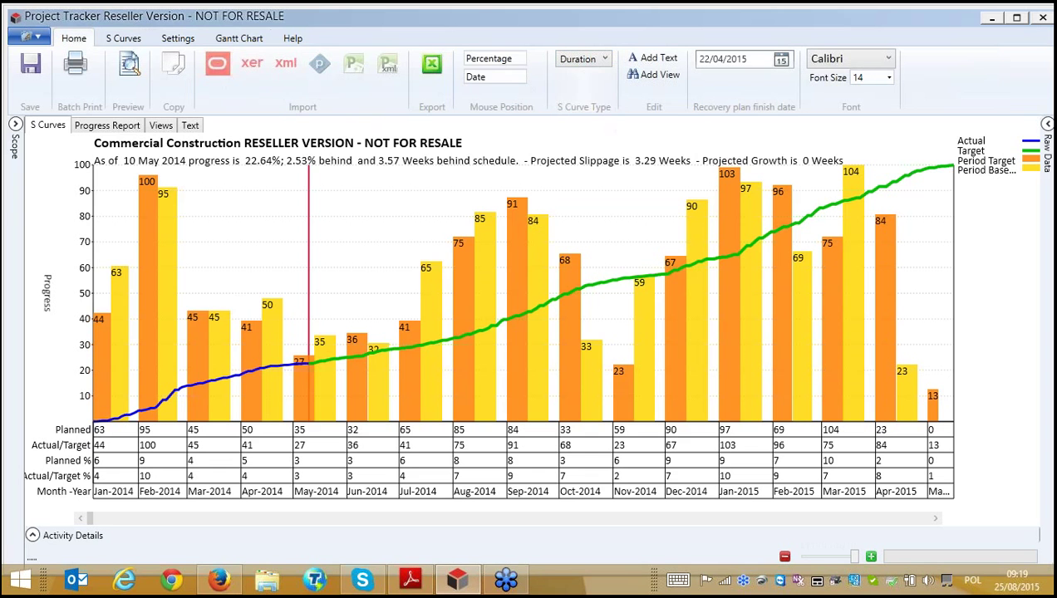
left_click(606, 61)
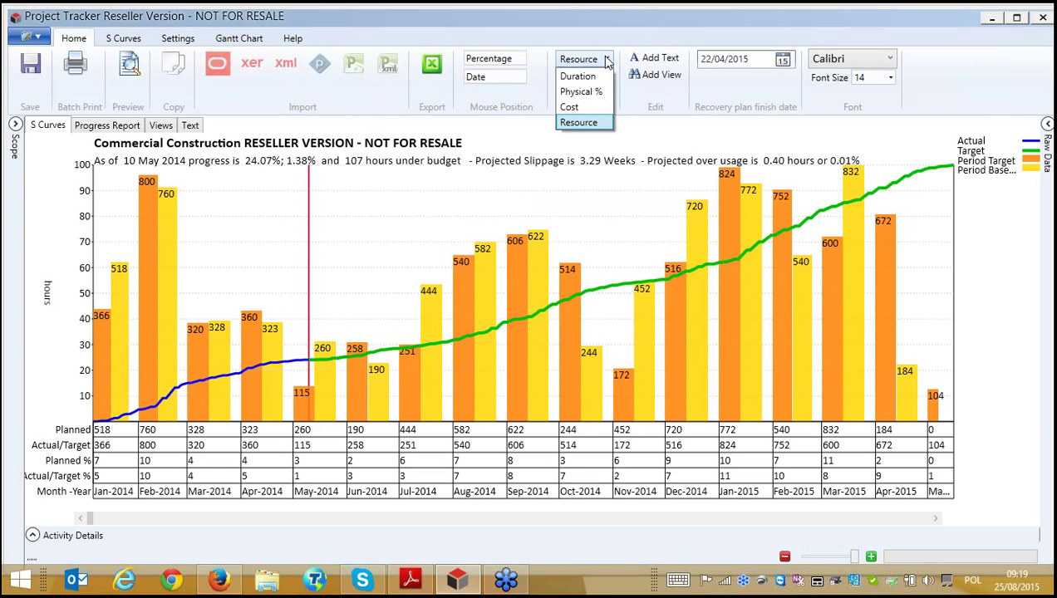
left_click(571, 107)
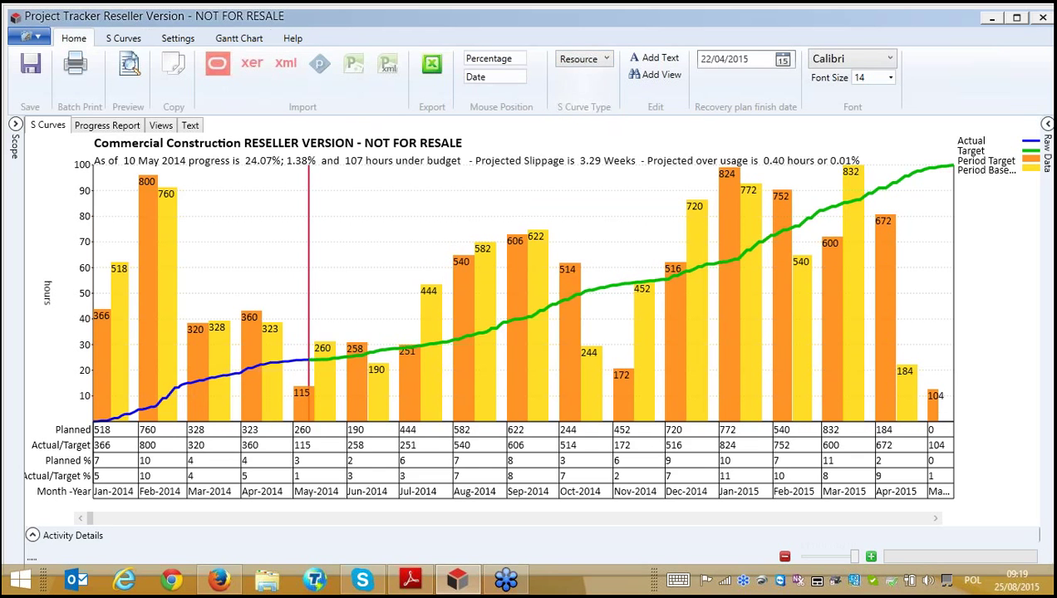
left_click(588, 62)
left_click(565, 76)
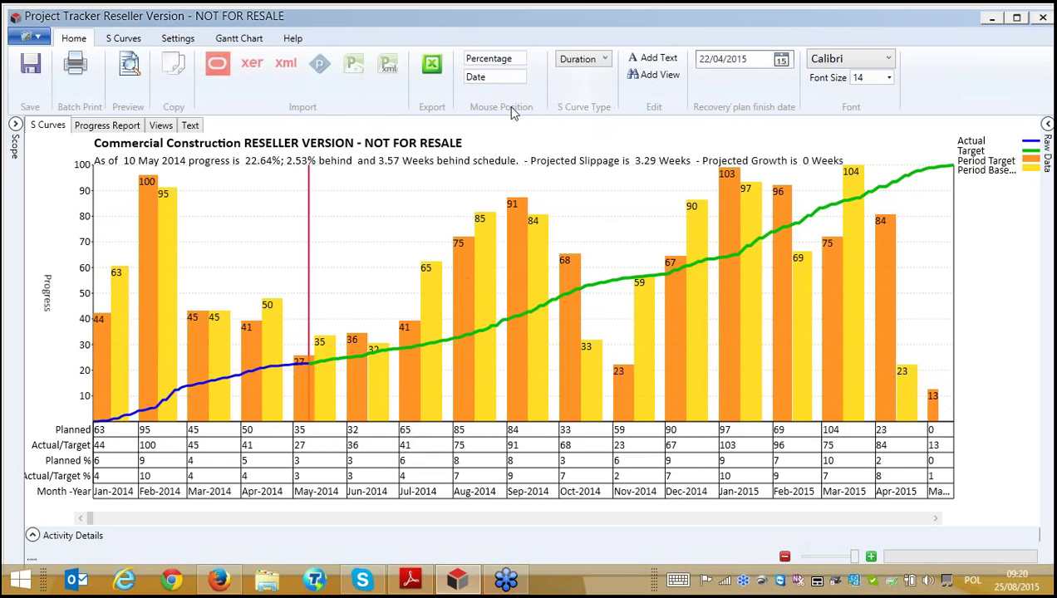
Set the date axis slice to Weeks, review the weekly period bars, and return the slice to Months.
left_click(178, 40)
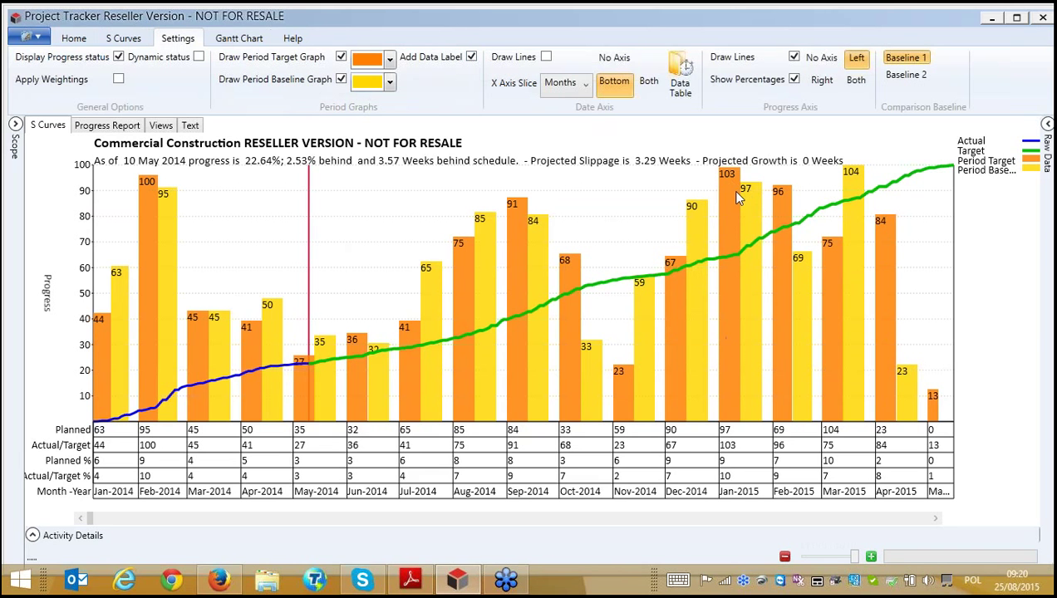
mouse_move(731, 193)
left_click(581, 85)
left_click(558, 121)
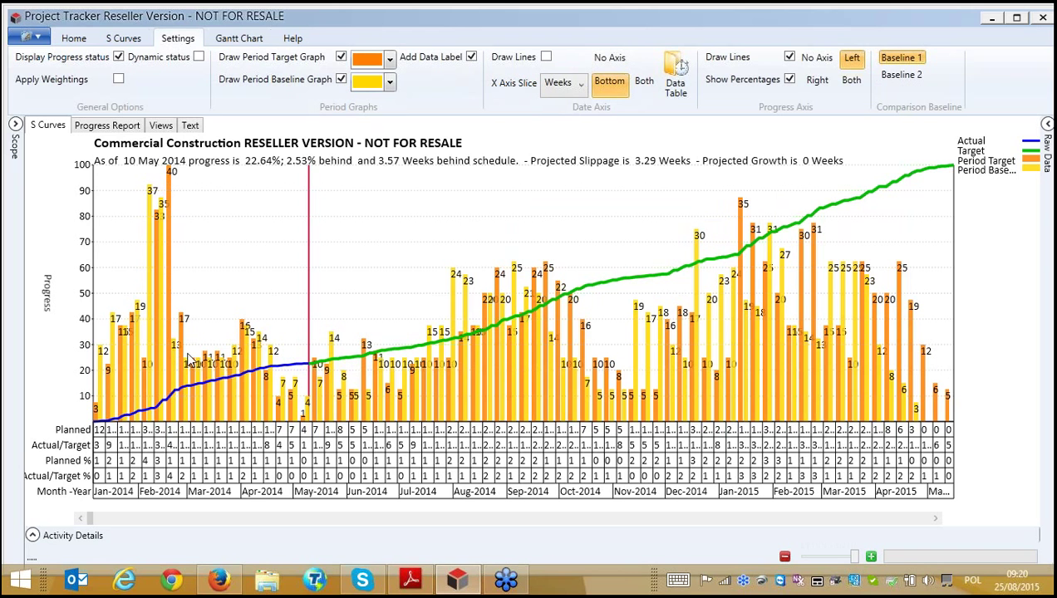
mouse_move(473, 375)
mouse_move(843, 355)
left_click(579, 84)
left_click(565, 137)
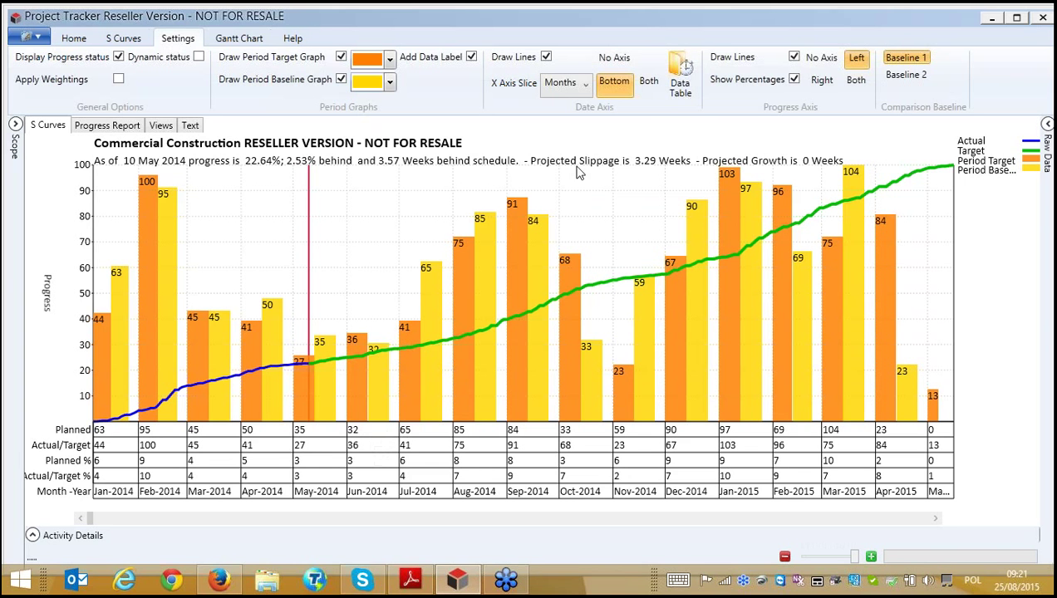
Turn off the date axis lines, and switch the date axis to No Axis and back to Bottom.
left_click(545, 56)
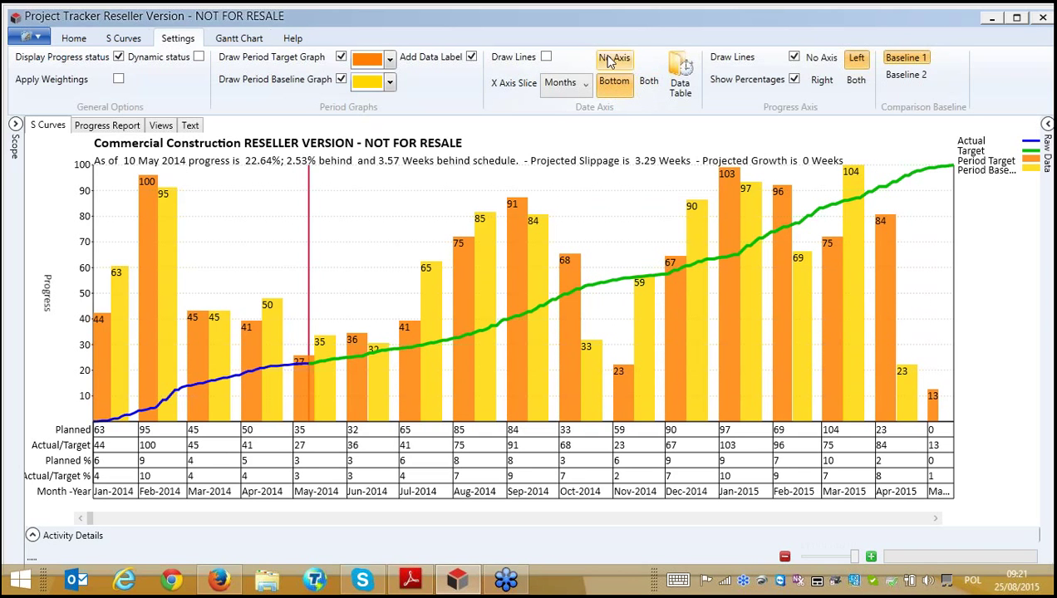
left_click(615, 60)
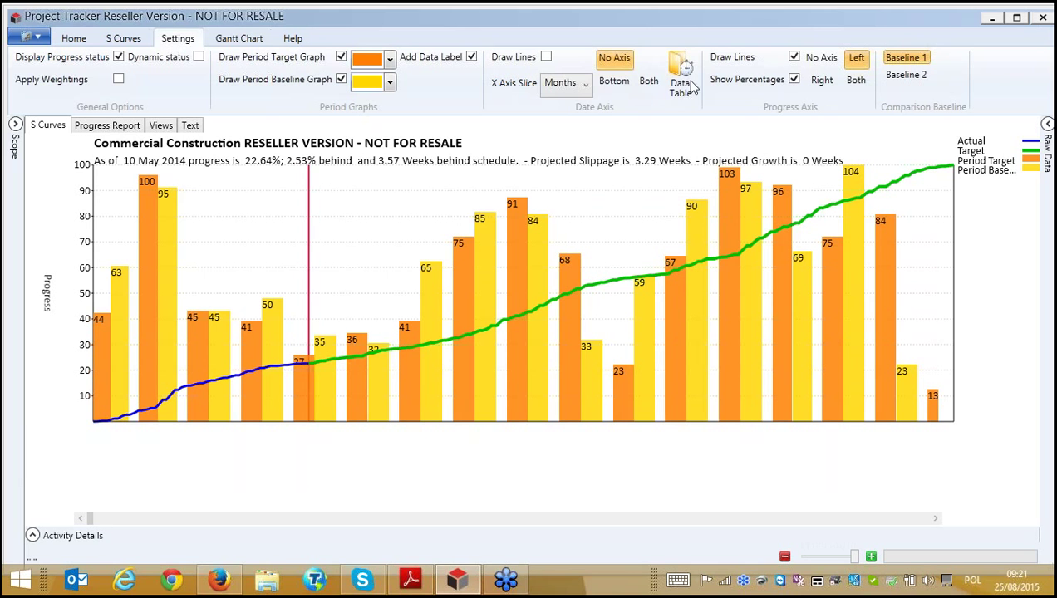
left_click(614, 80)
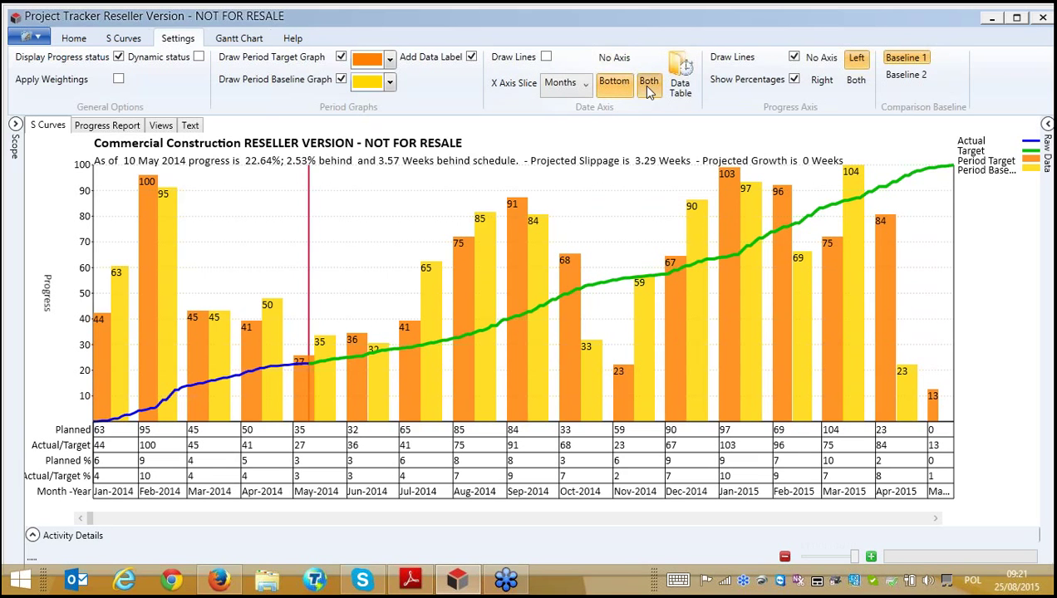
Switch the date axis to Both and back to Bottom, and set the data table's month format to 01.
left_click(648, 85)
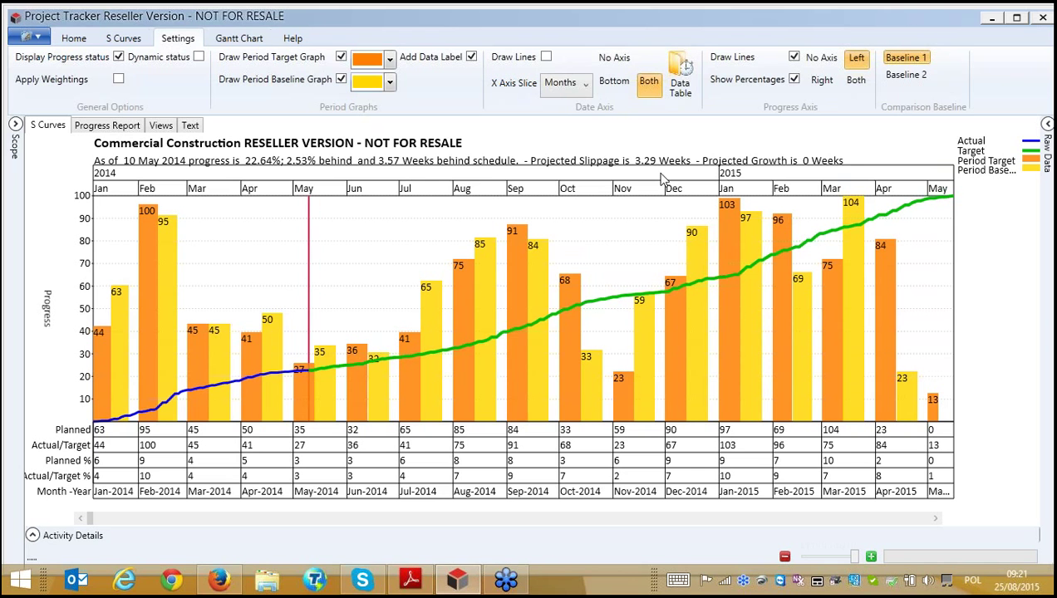
left_click(629, 86)
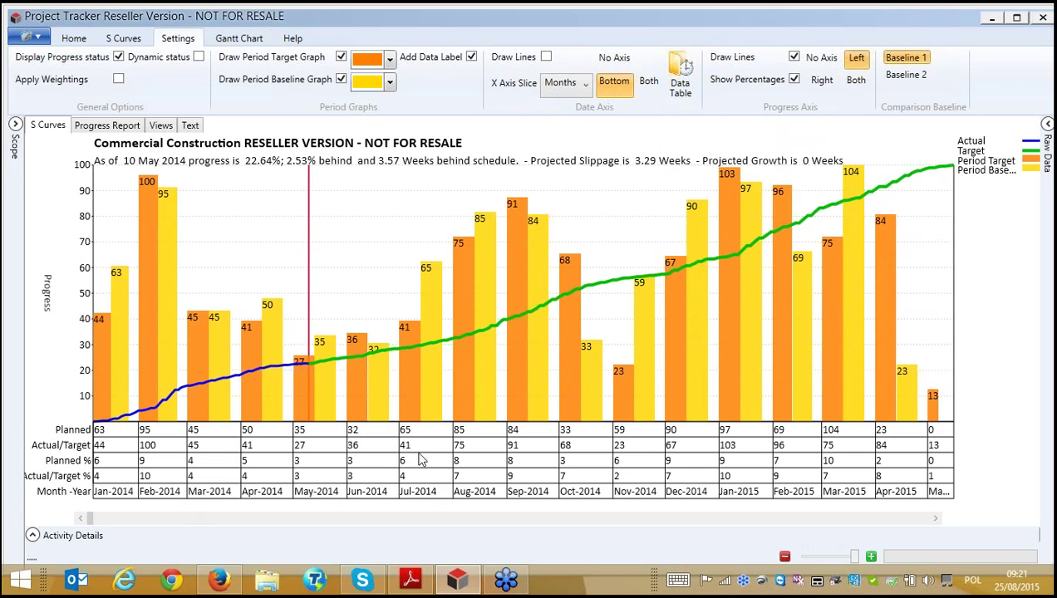
left_click(680, 83)
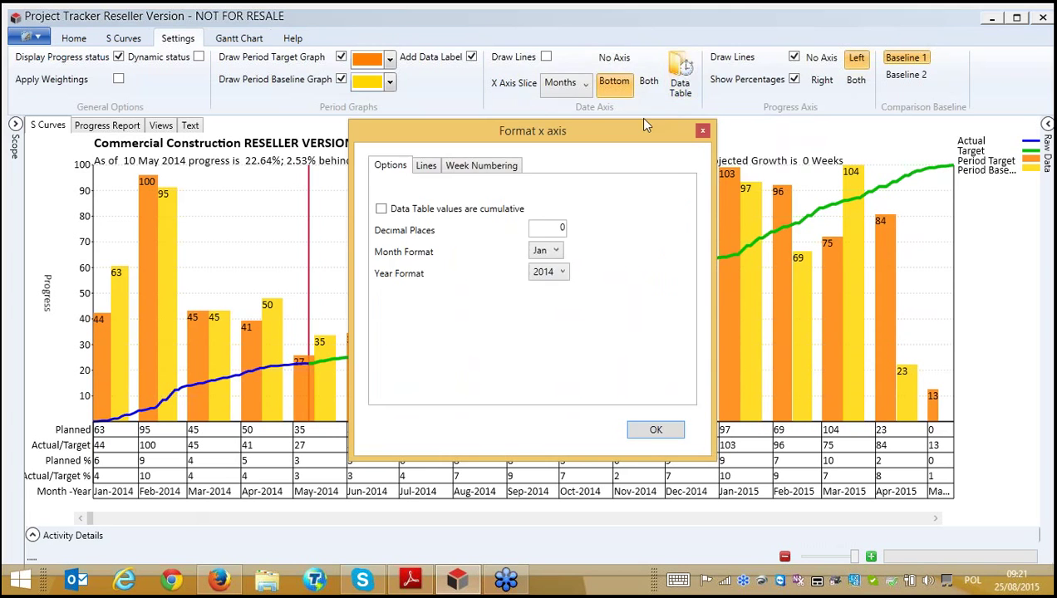
left_click_drag(638, 127, 631, 30)
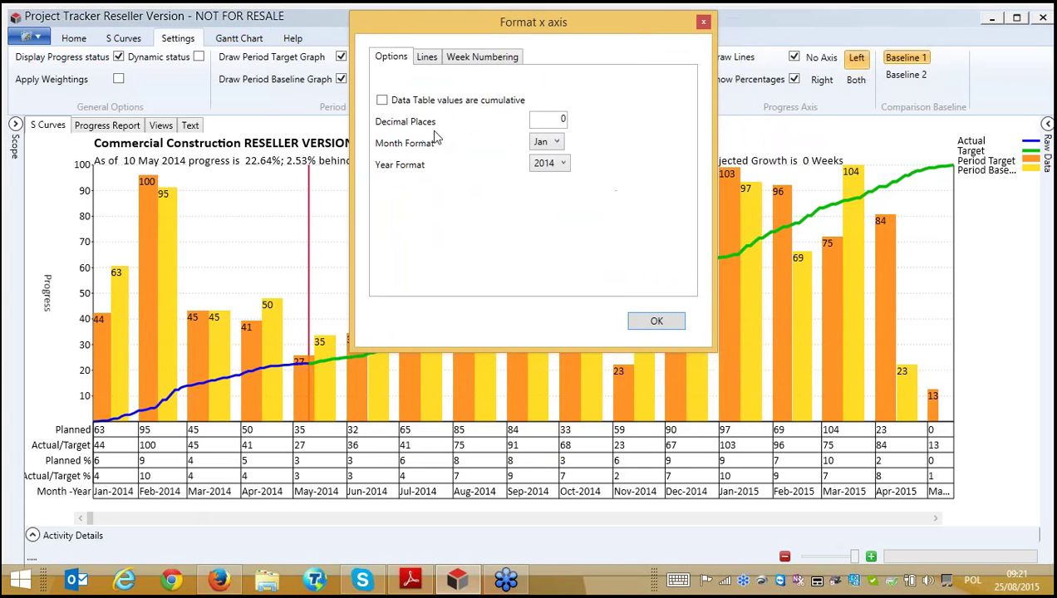
left_click(556, 143)
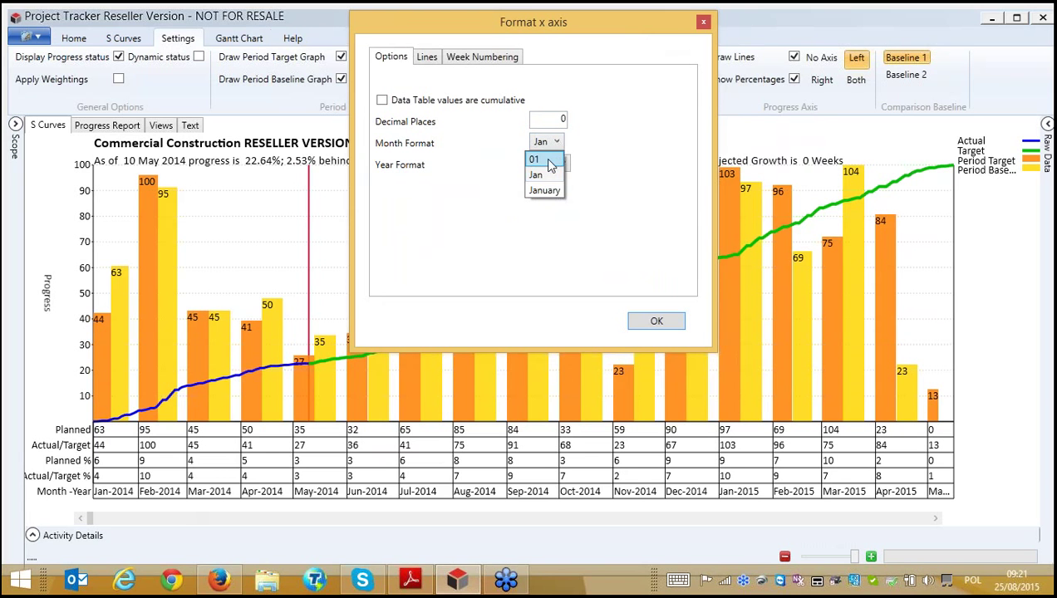
left_click(552, 159)
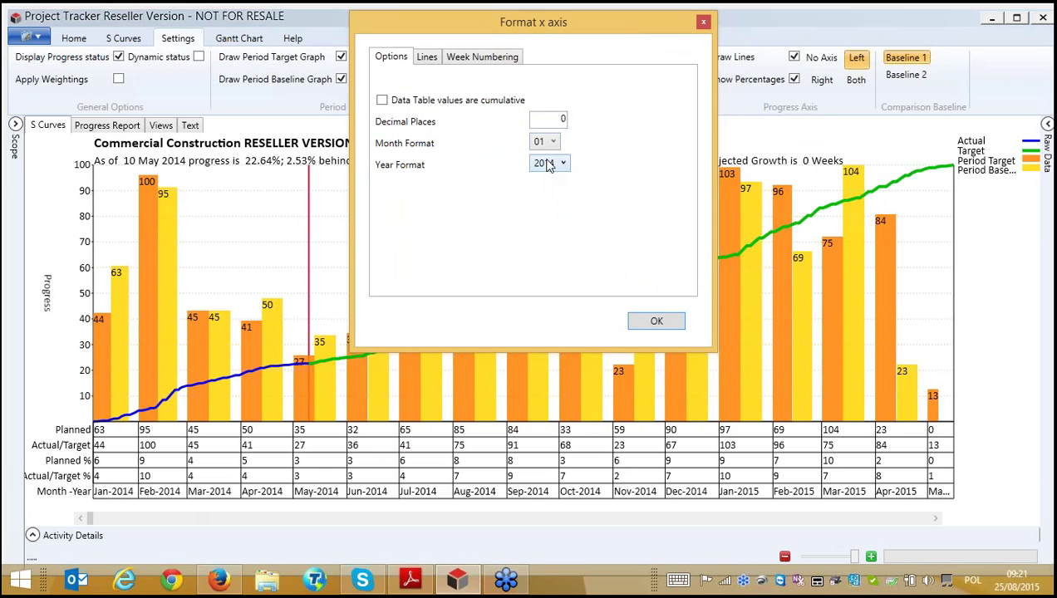
left_click(657, 322)
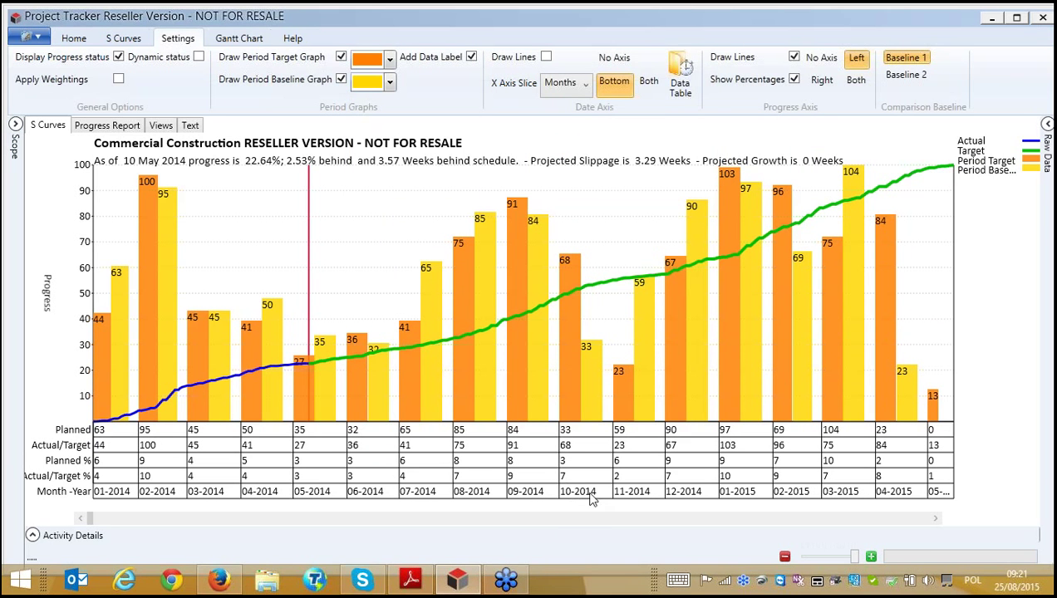
Set the data table's month format to January and keep the year format at 2014.
left_click(681, 84)
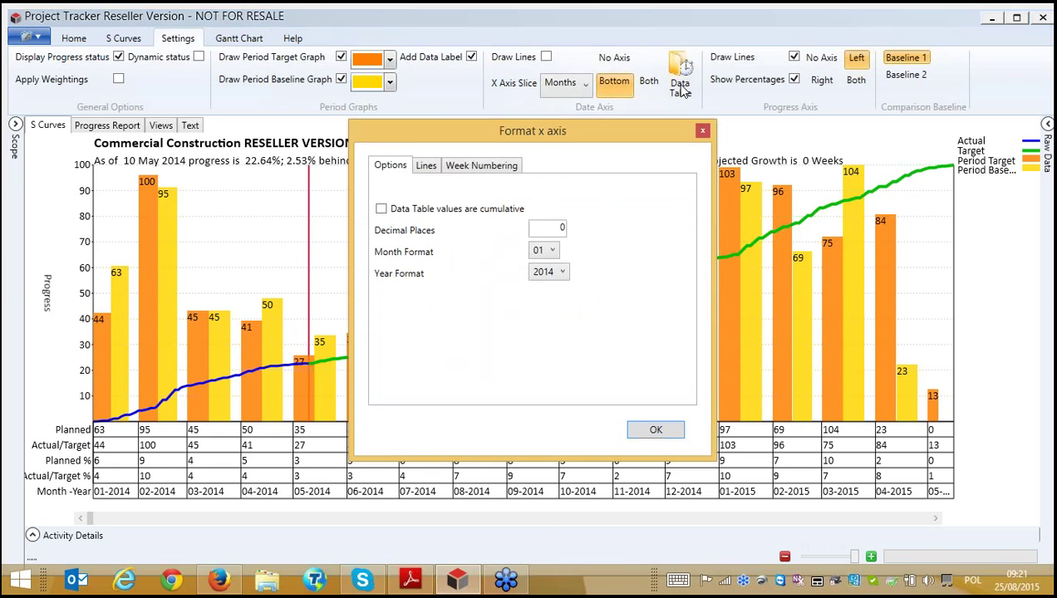
left_click_drag(616, 141, 616, 55)
left_click(577, 181)
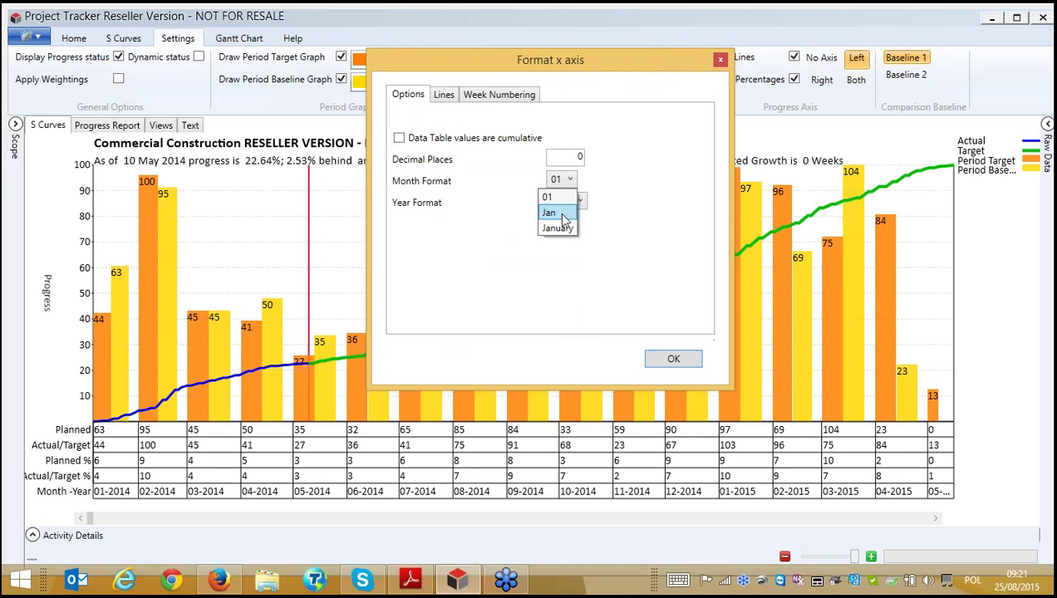
left_click(565, 212)
left_click(573, 181)
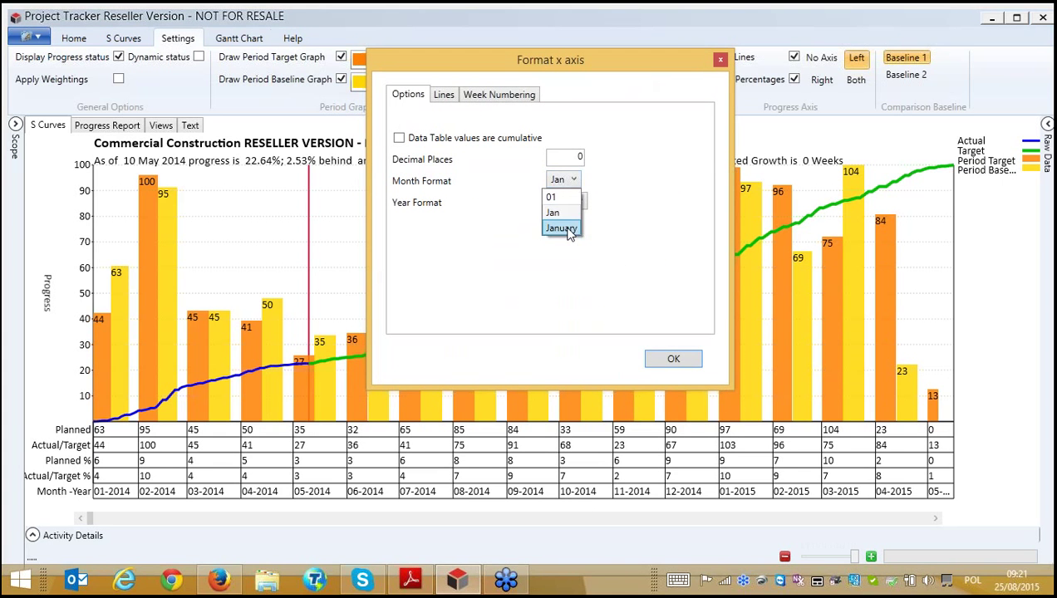
left_click(567, 228)
left_click(580, 205)
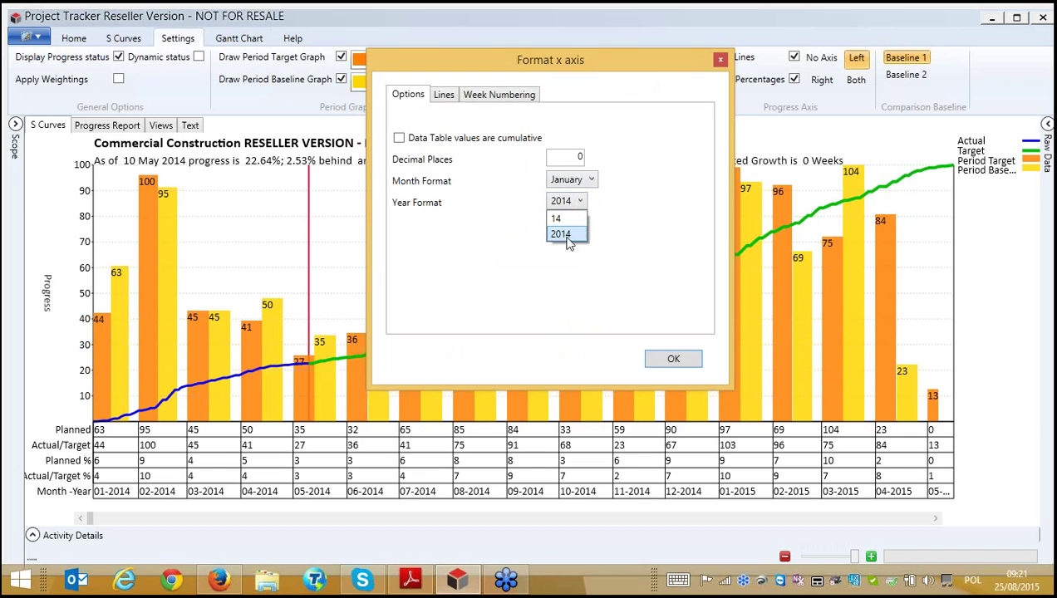
left_click(569, 235)
Replace the data table's combined Month and Year line with separate Month and Year lines, and review the week numbering options before applying.
left_click(445, 96)
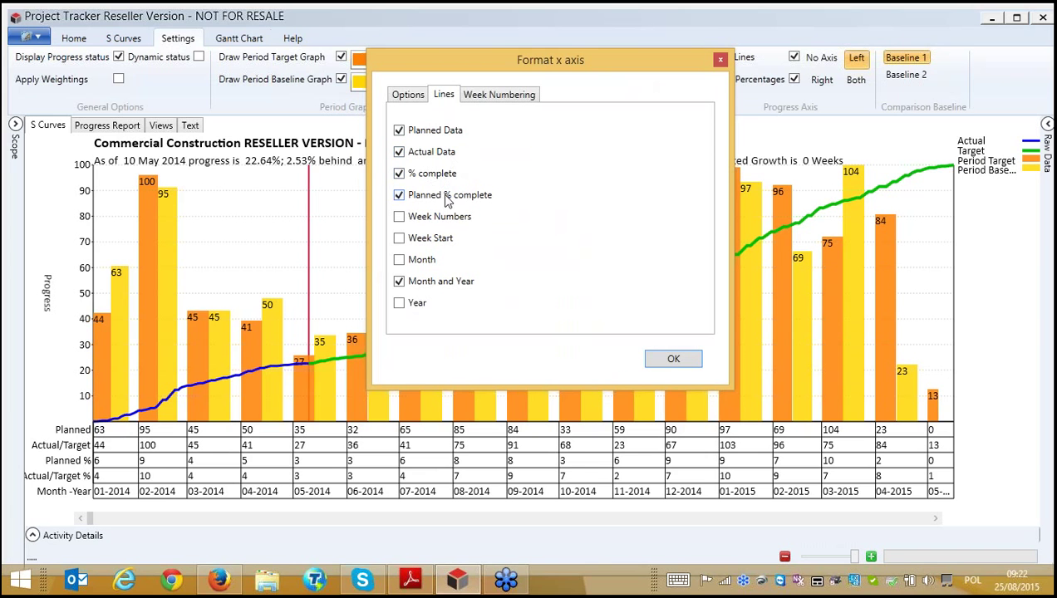
left_click(400, 282)
left_click(398, 260)
left_click(398, 303)
left_click(500, 97)
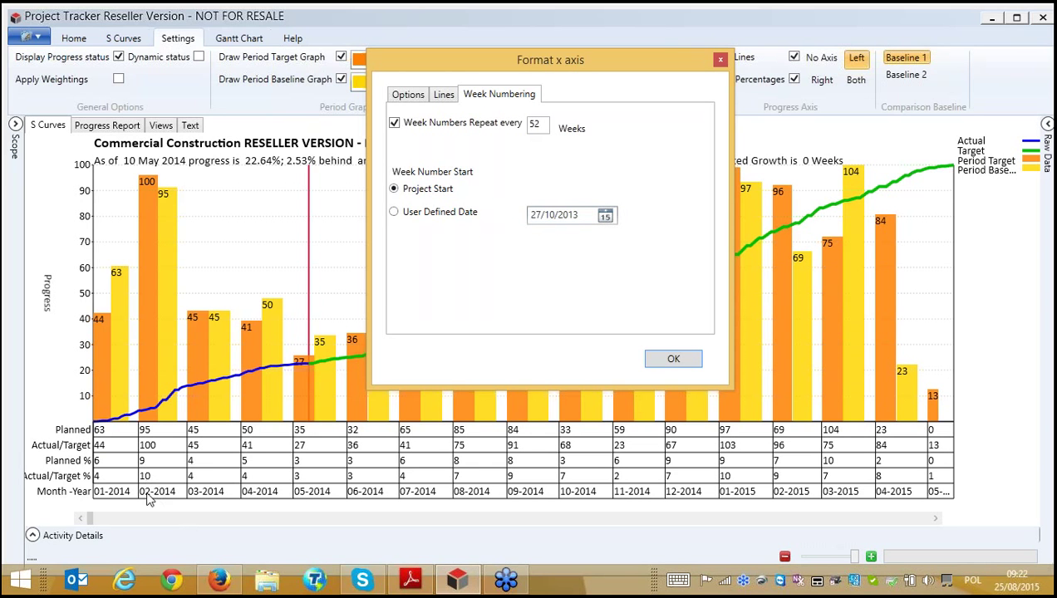
left_click(673, 358)
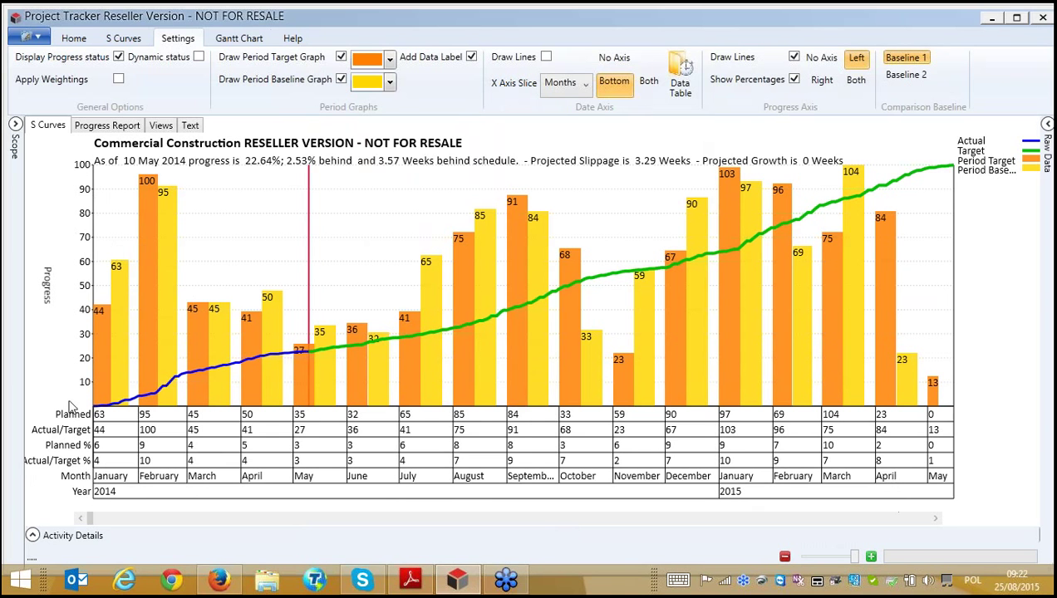
Turn off percentages on the progress axis to view absolute values, and turn them back on.
left_click(793, 58)
left_click(793, 80)
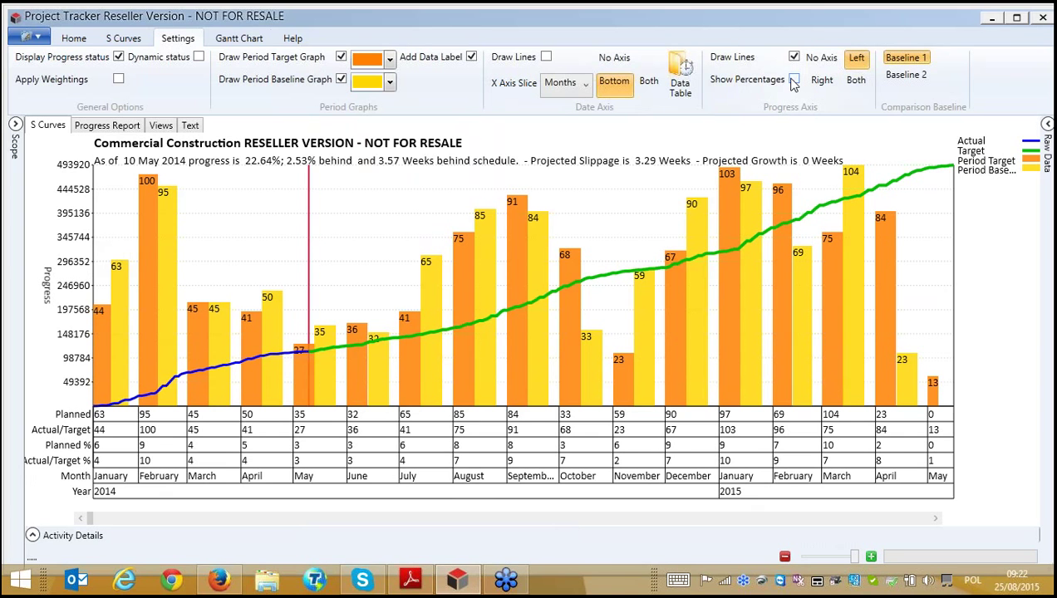
left_click(793, 79)
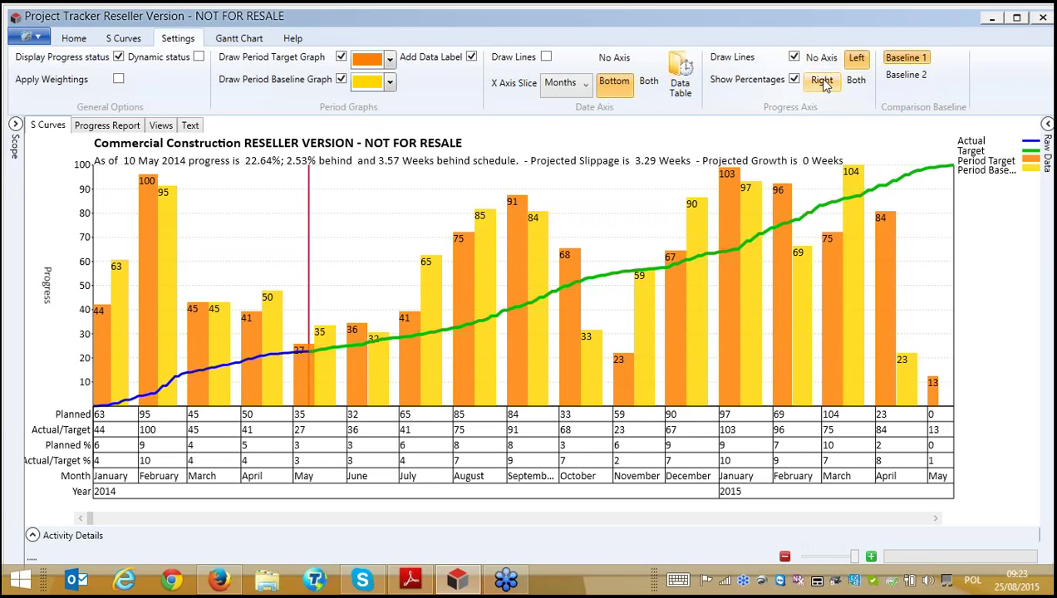
Try the progress axis in the Right and Both positions, and return it to Left.
left_click(821, 80)
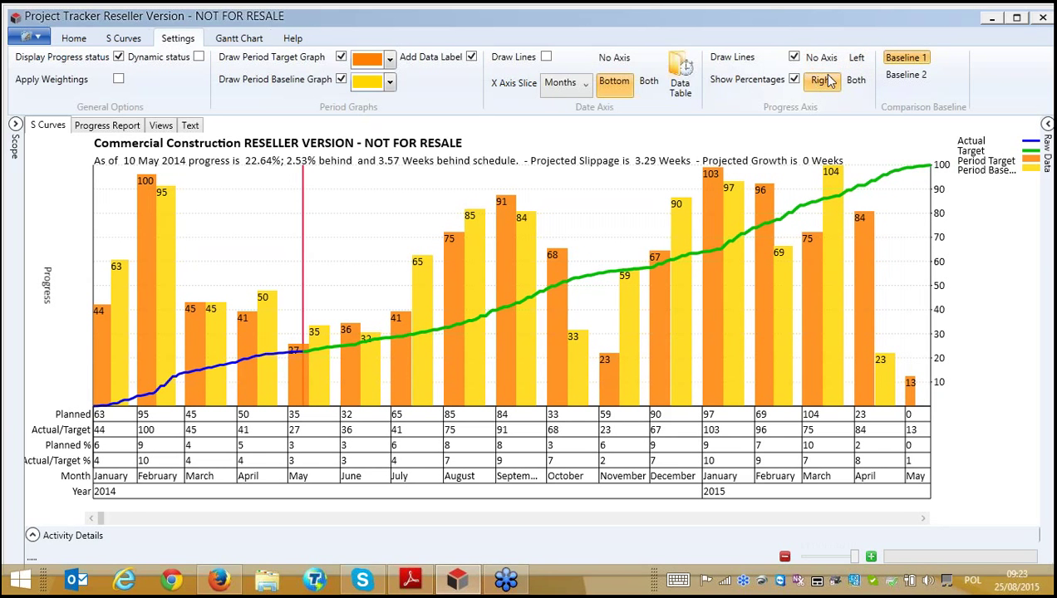
left_click(852, 81)
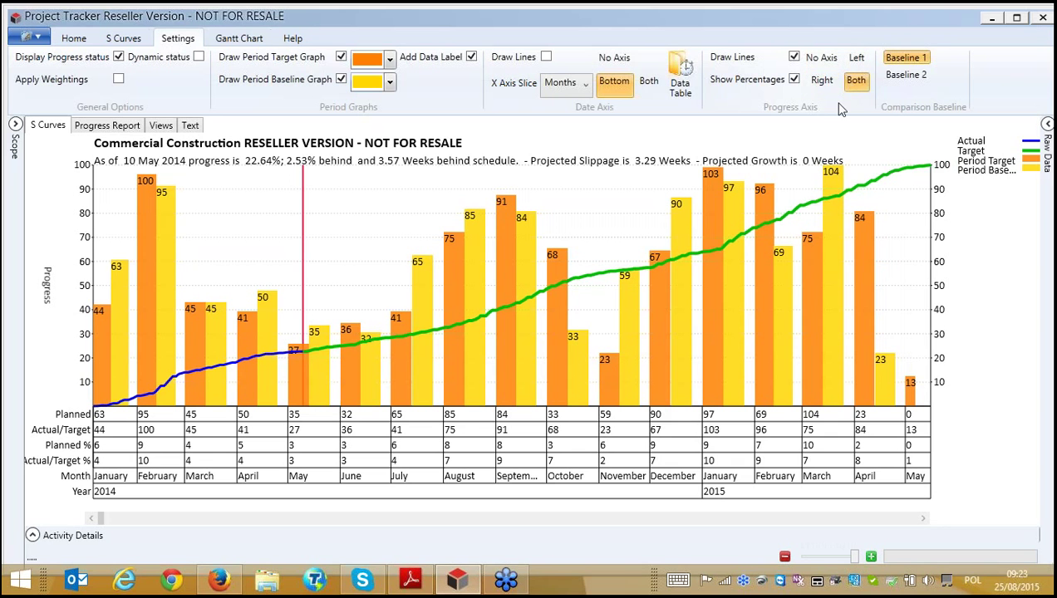
left_click(831, 84)
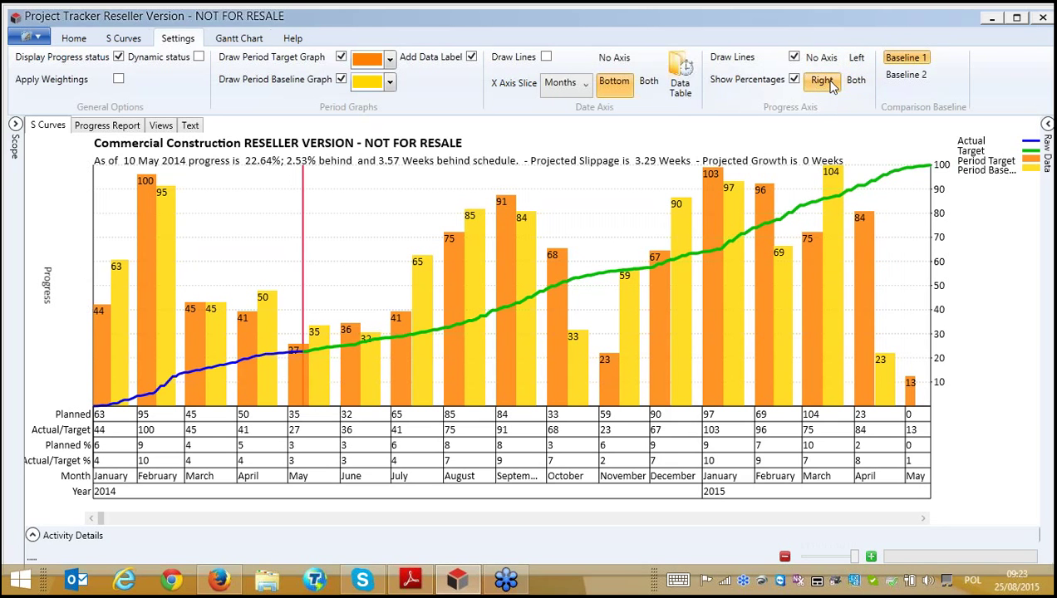
left_click(856, 57)
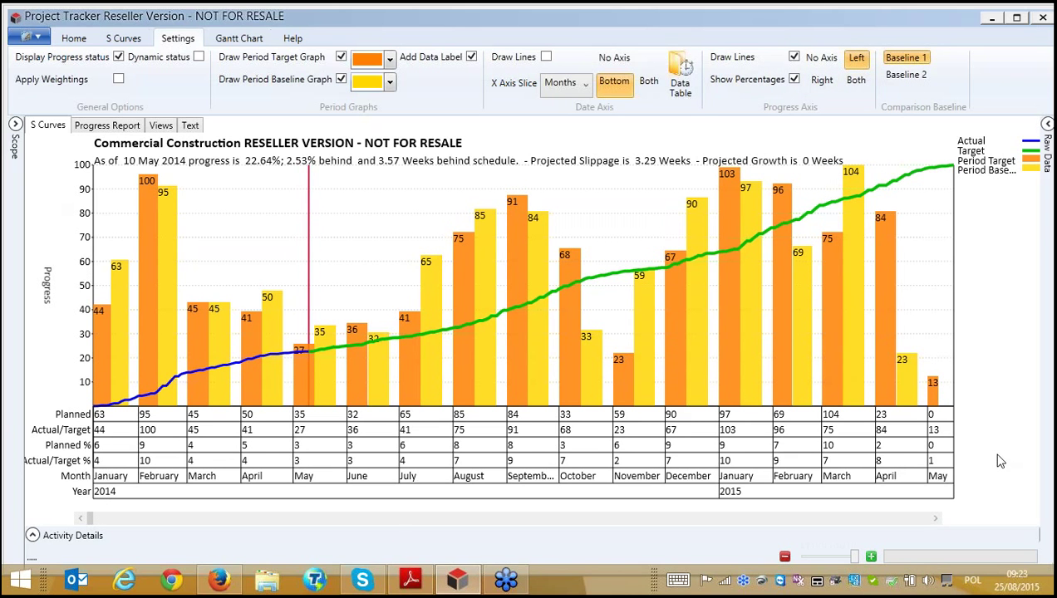
Display the Gantt chart over the S-curves, and try 10 and 20 displayed lines before setting the number to 30.
left_click(235, 40)
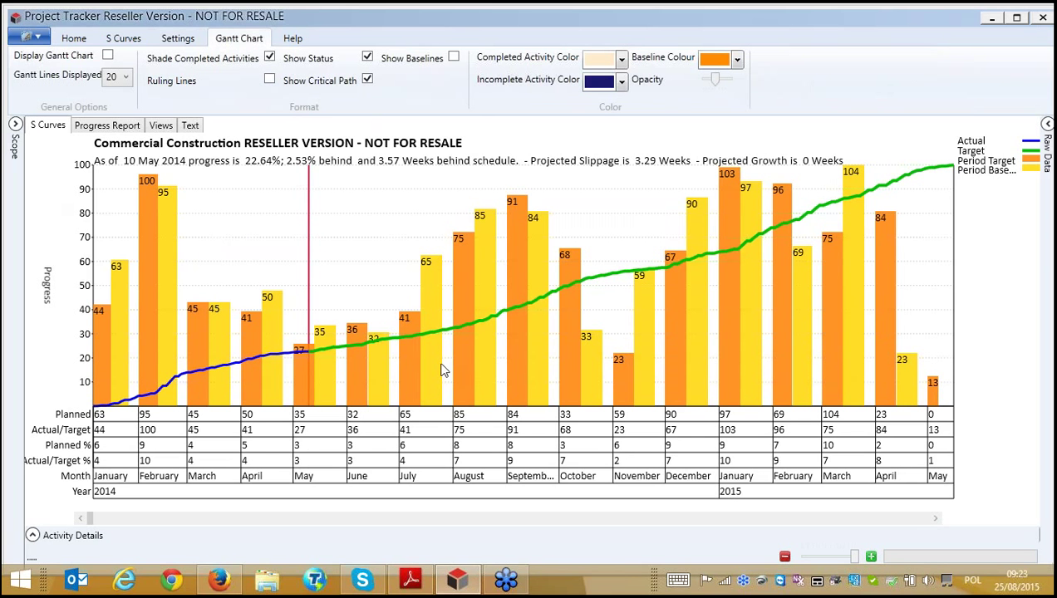
left_click(107, 56)
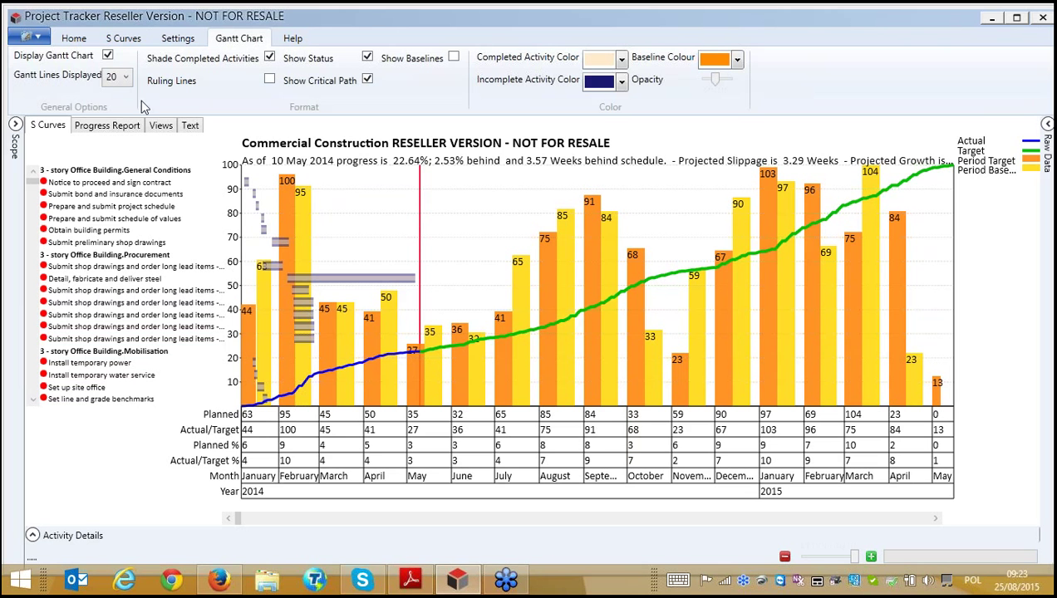
left_click(125, 76)
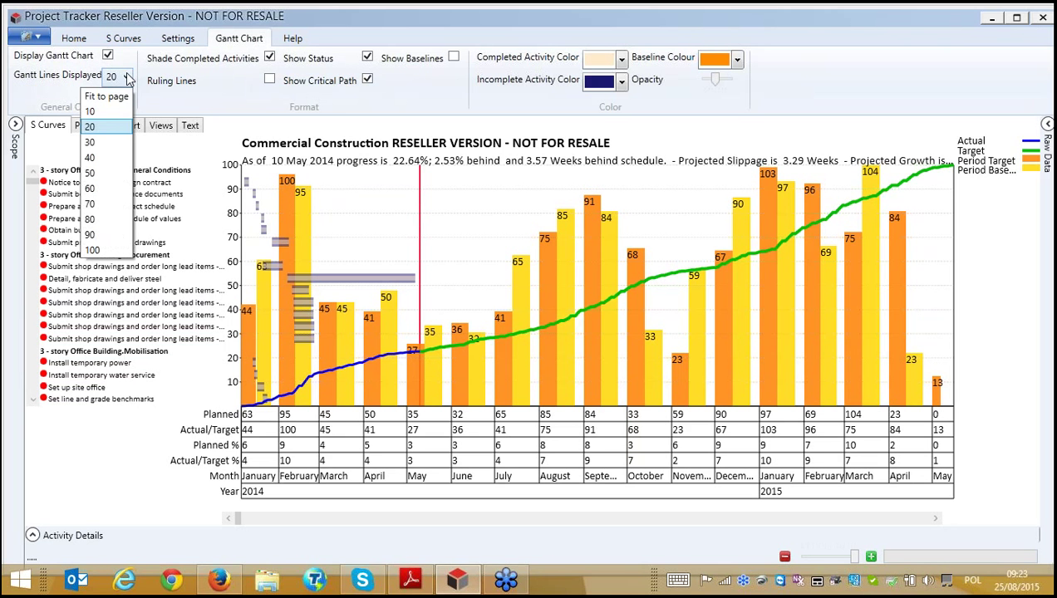
left_click(92, 112)
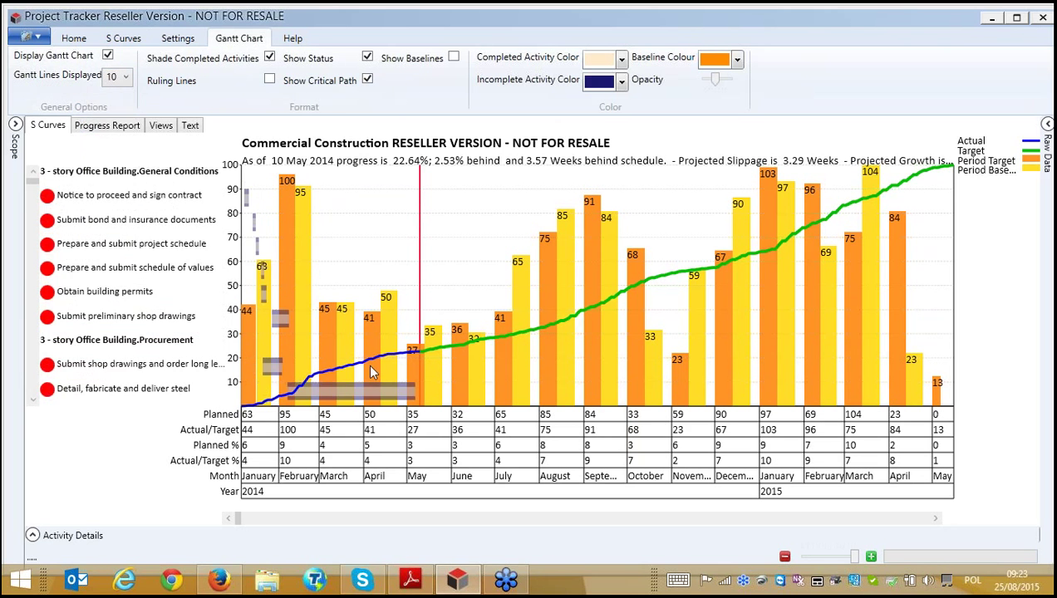
left_click(126, 79)
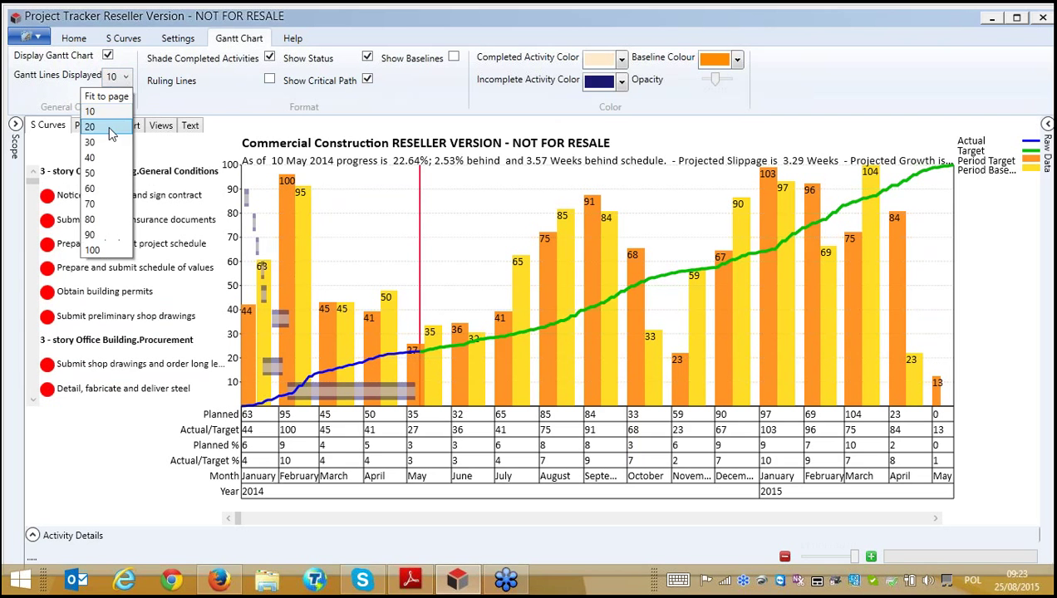
left_click(115, 123)
left_click(127, 76)
left_click(114, 135)
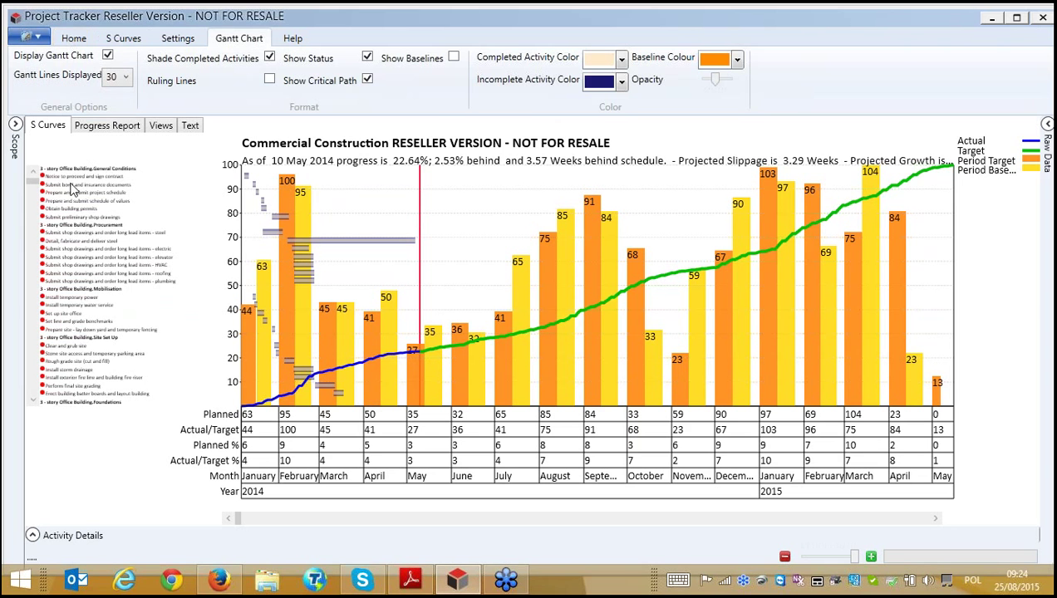
Compare the Gantt activities' status markers against Baseline 2, and return the comparison to Baseline 1.
left_click(66, 43)
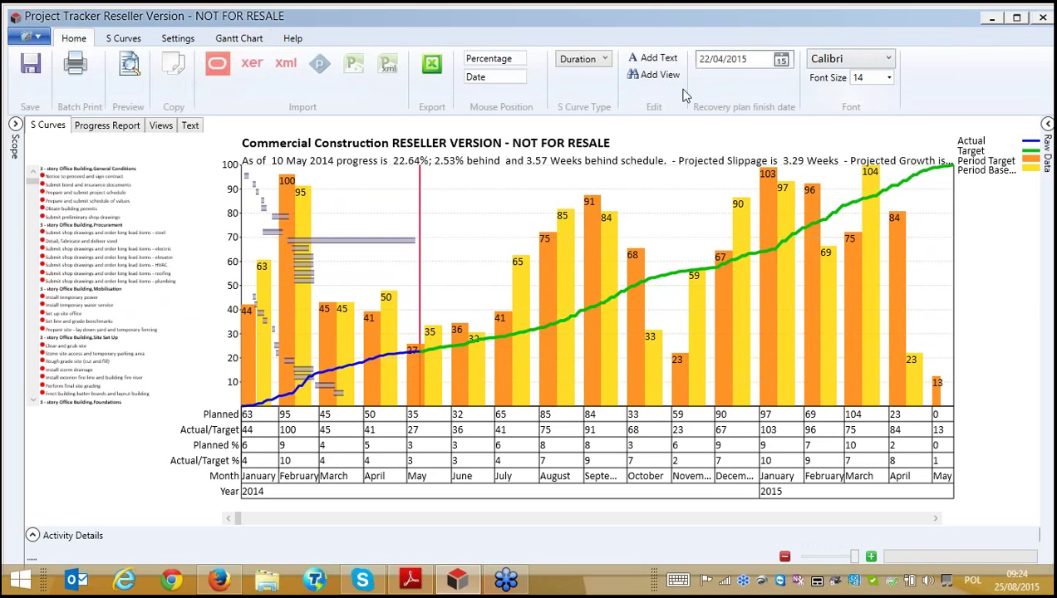
left_click(131, 41)
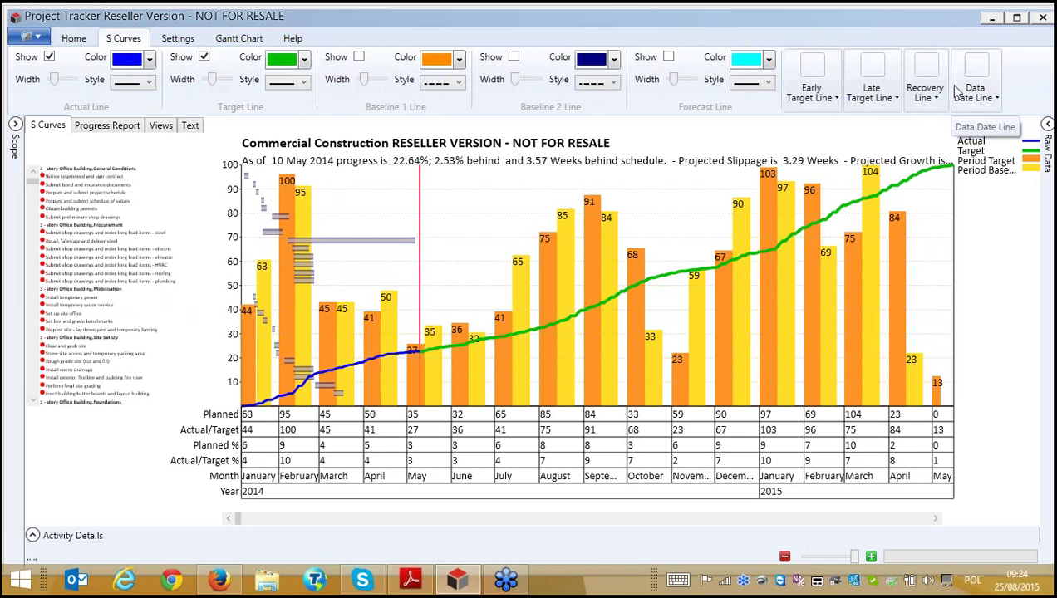
left_click(178, 43)
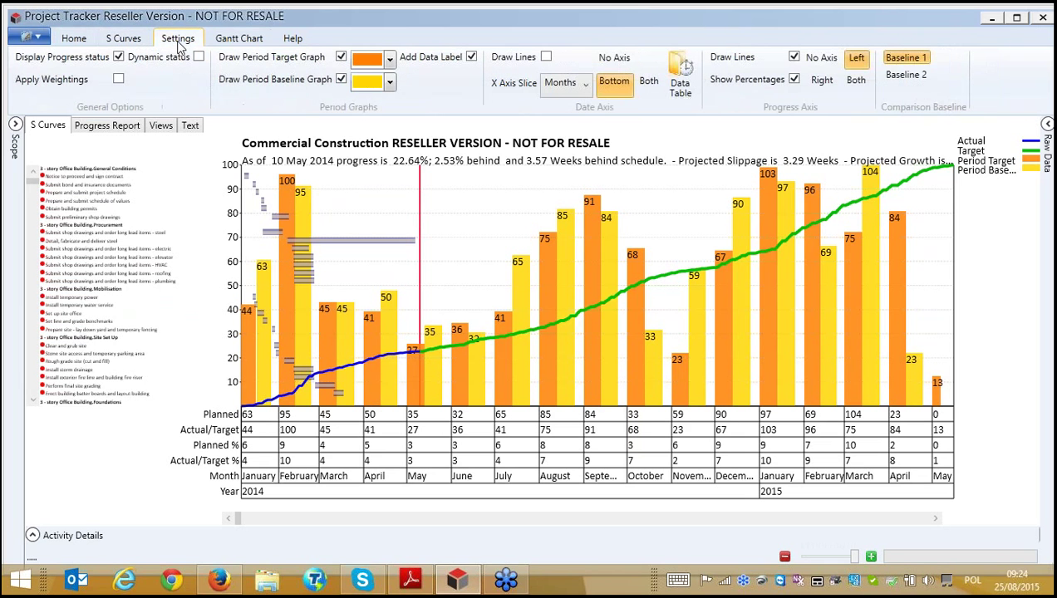
left_click(907, 75)
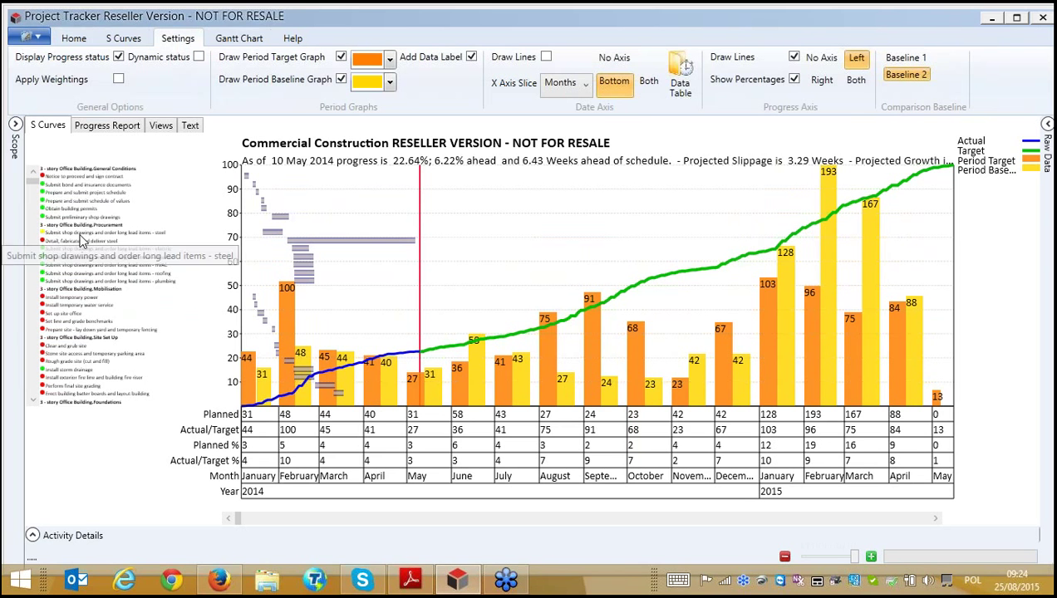
left_click(905, 58)
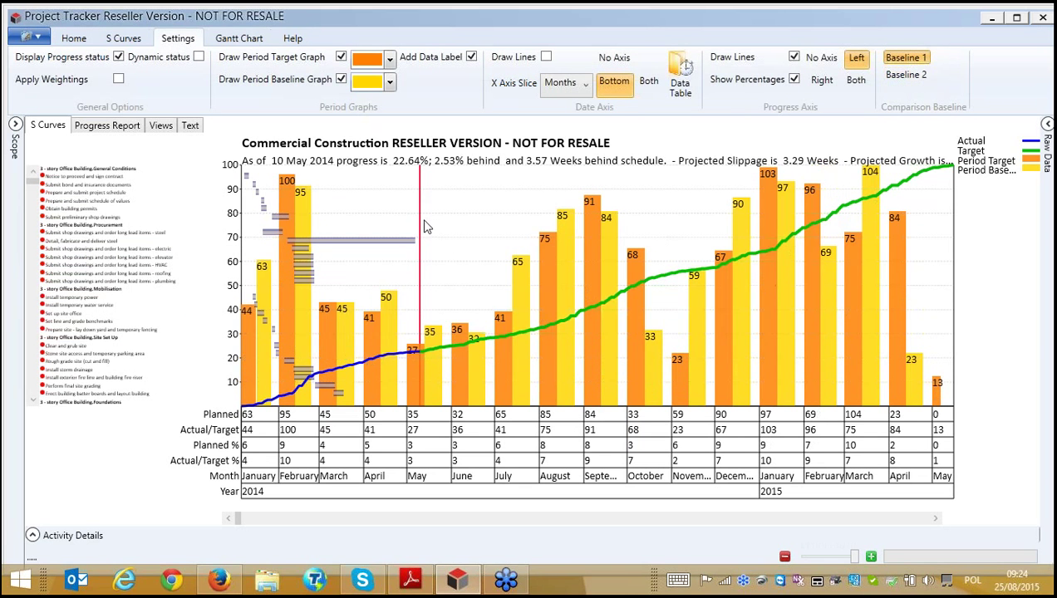
Hide the status markers and show baselines in the Gantt chart, with 10 lines displayed.
left_click(237, 39)
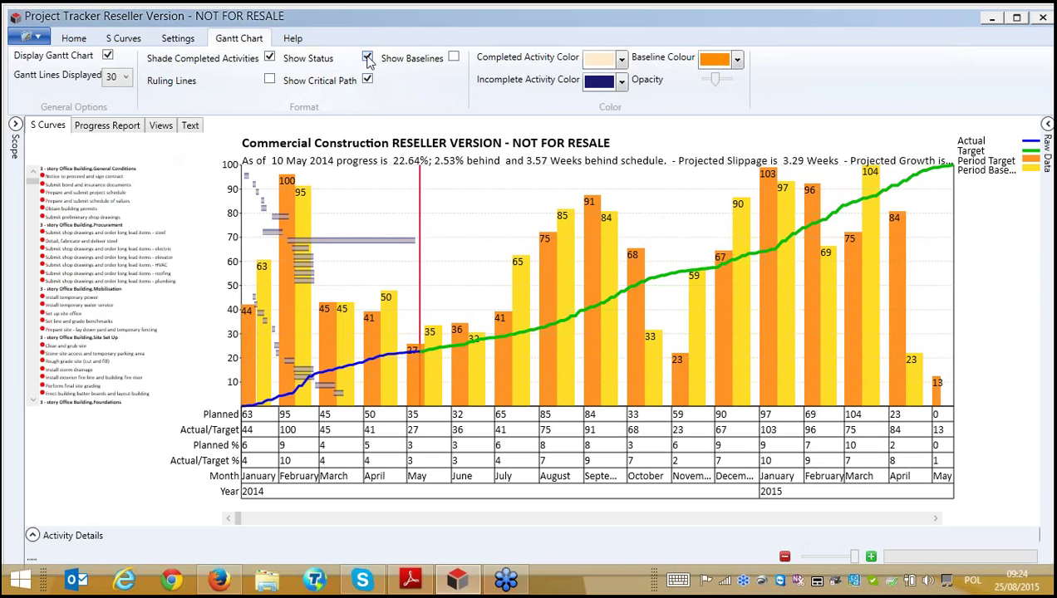
left_click(367, 58)
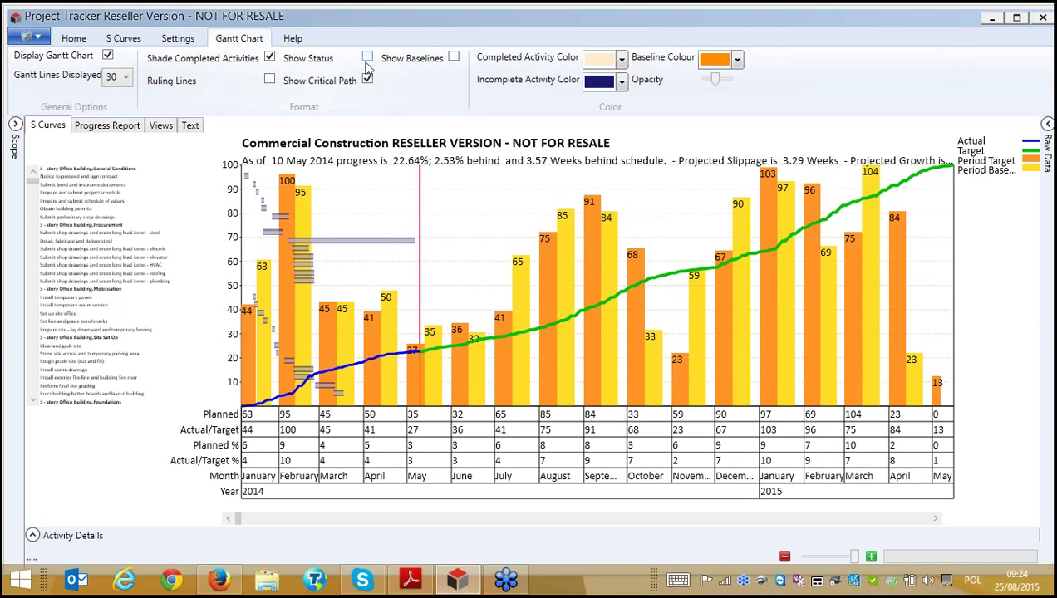
left_click(454, 58)
left_click(124, 77)
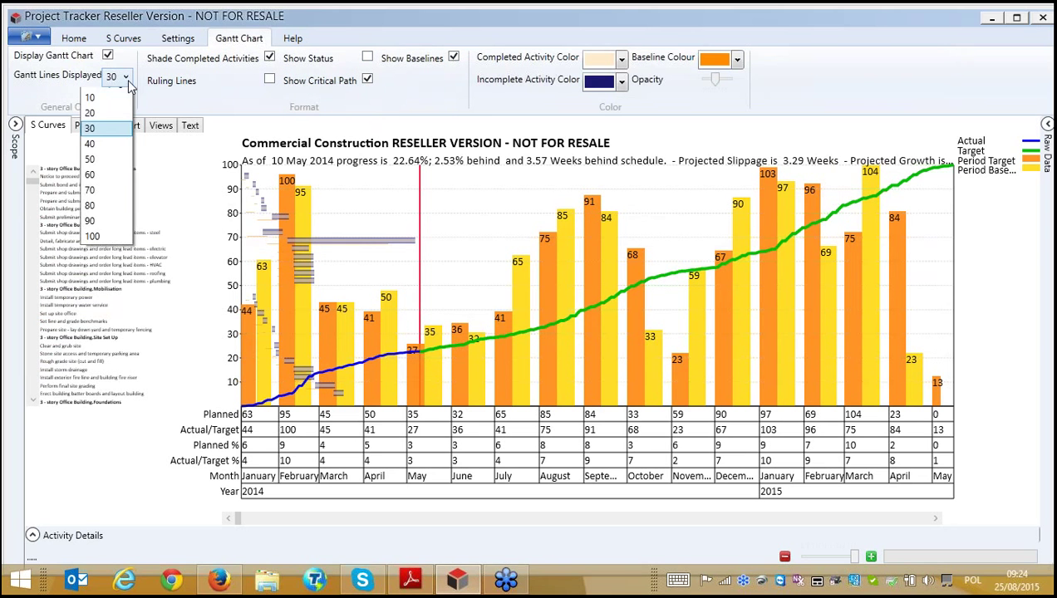
left_click(90, 111)
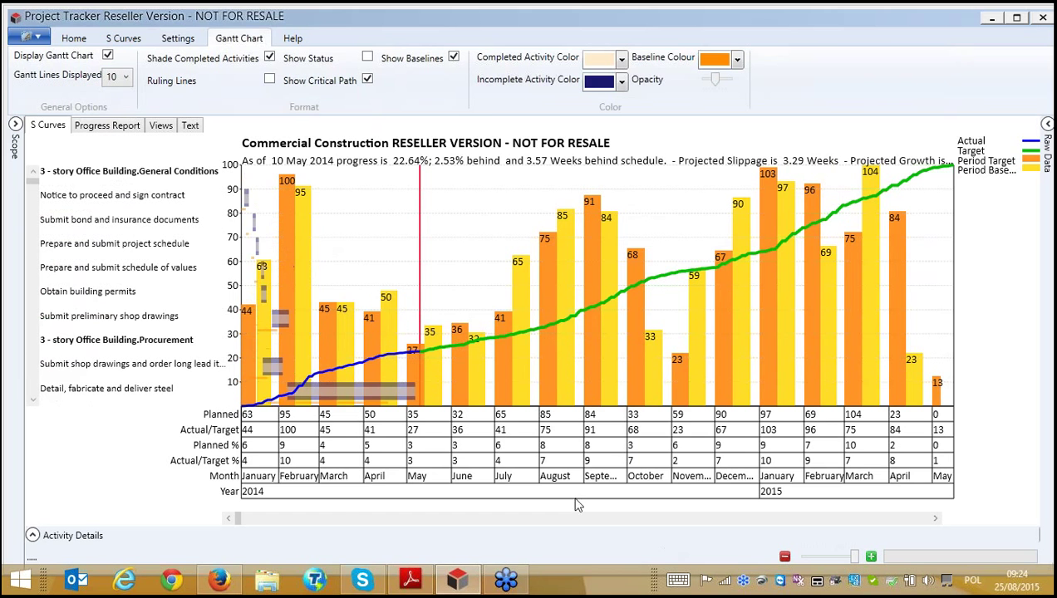
Set the Gantt bars to full opacity with a blue baseline colour, and hide the Gantt chart.
left_click(324, 517)
left_click(312, 520)
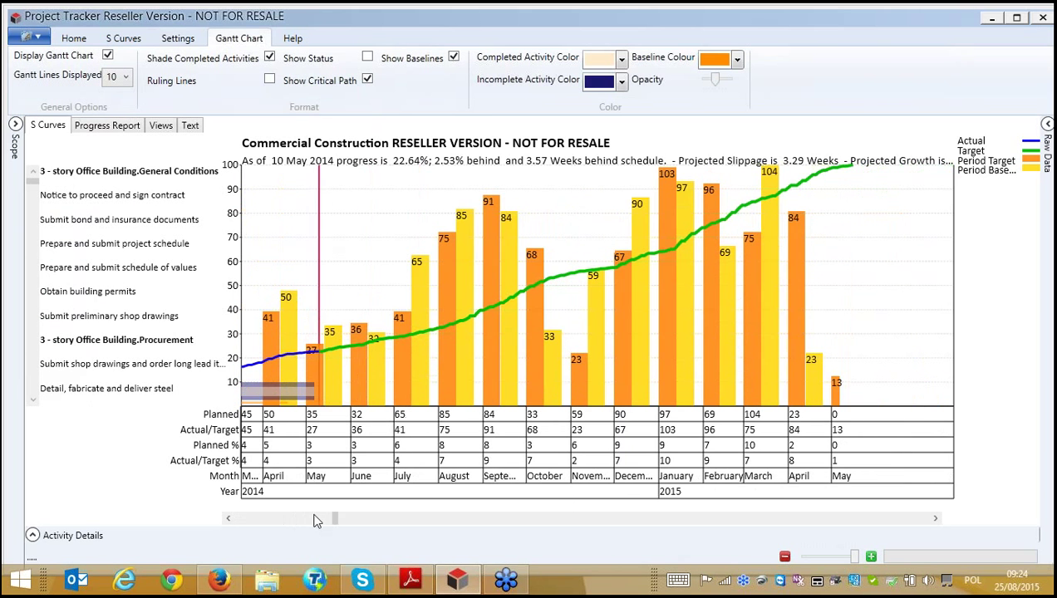
left_click(229, 517)
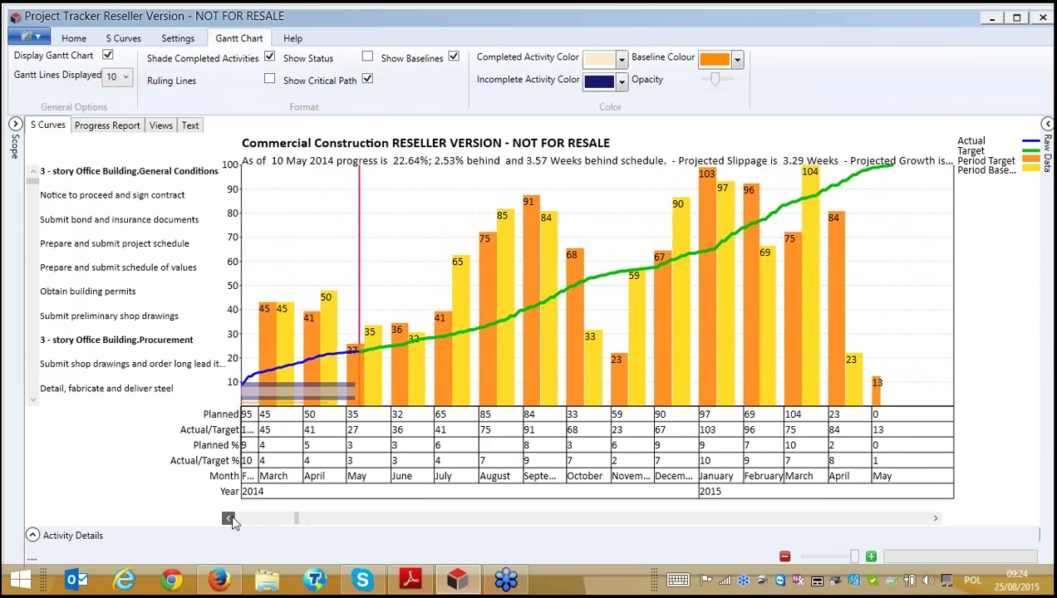
left_click(230, 518)
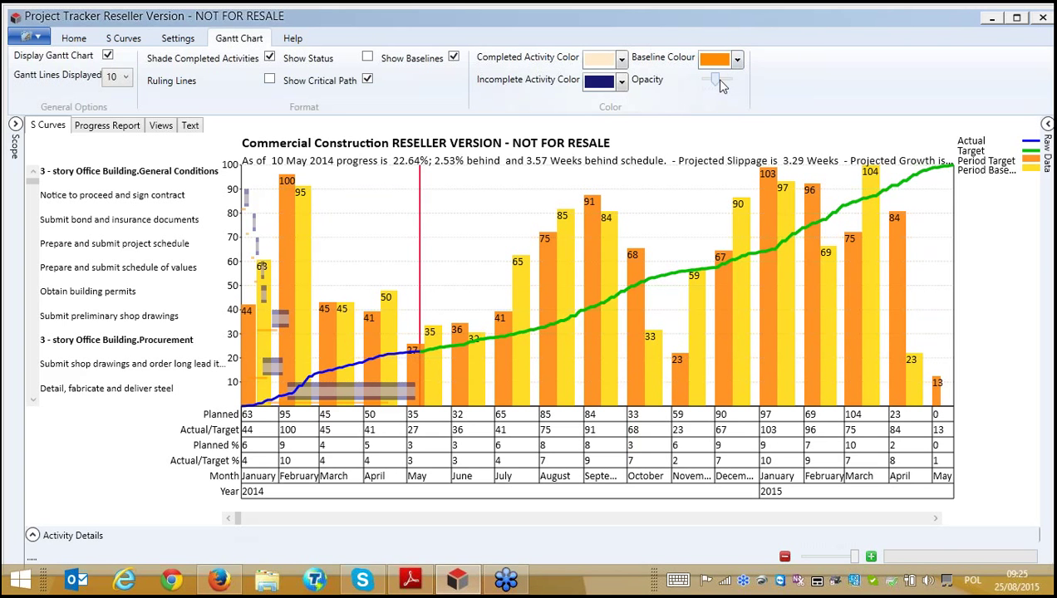
left_click_drag(719, 84, 746, 82)
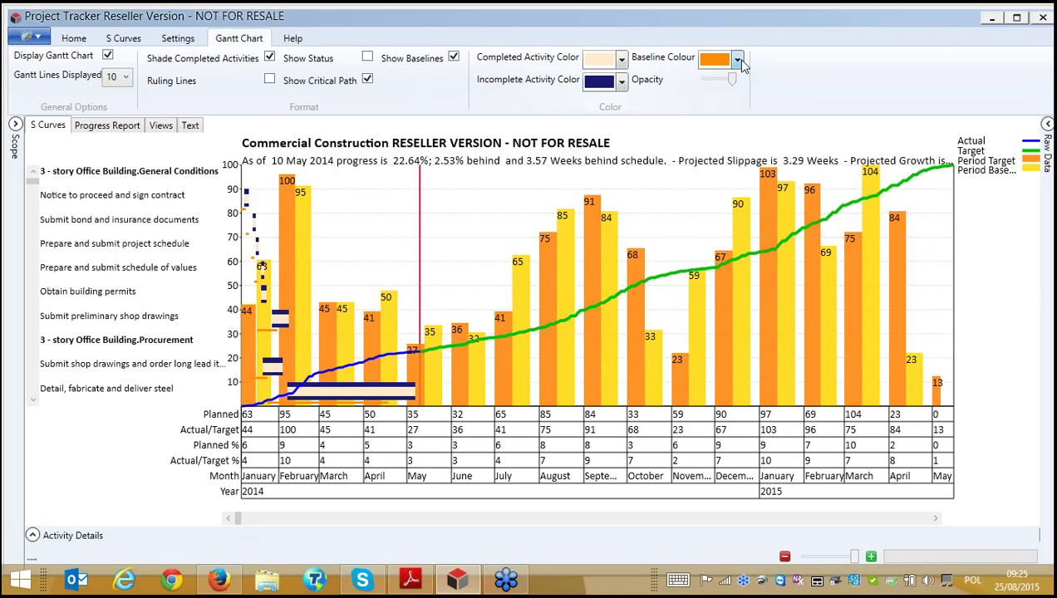
left_click(736, 60)
left_click(730, 101)
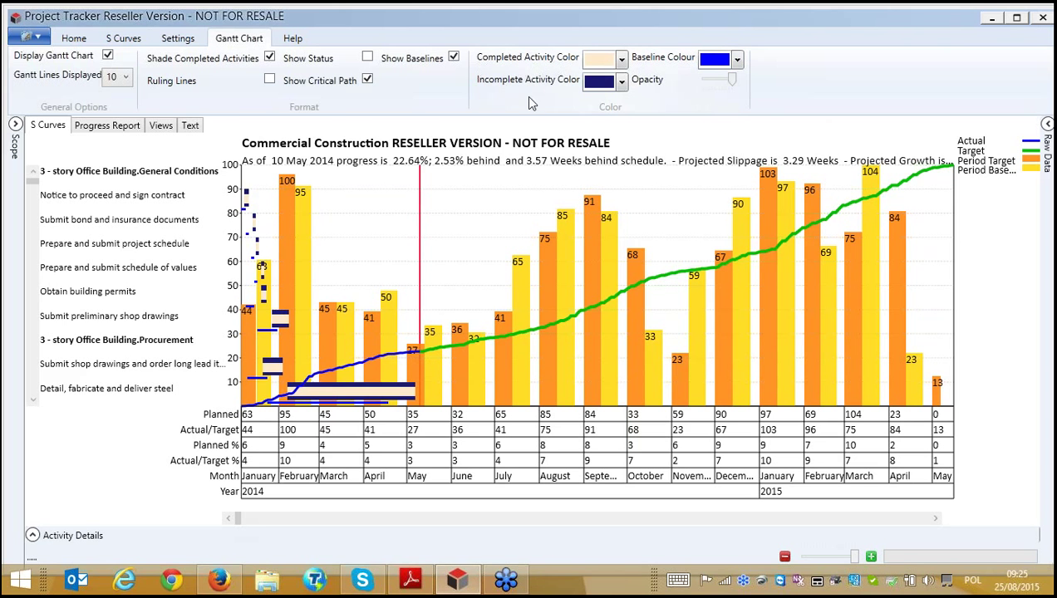
left_click(107, 55)
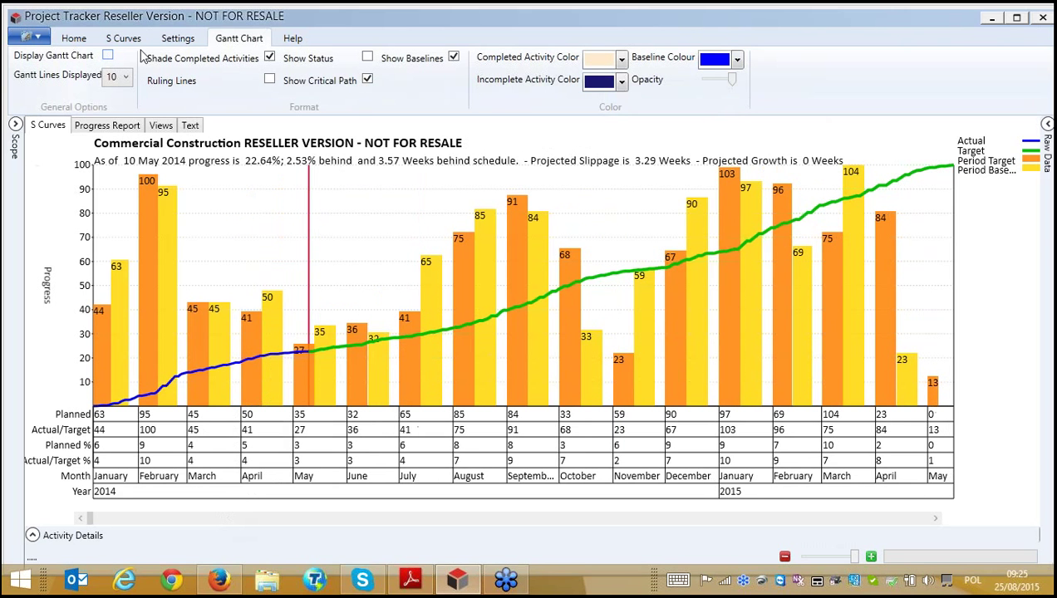
View the help file's topics under Getting Started and Importing Projects, and close the help.
left_click(292, 39)
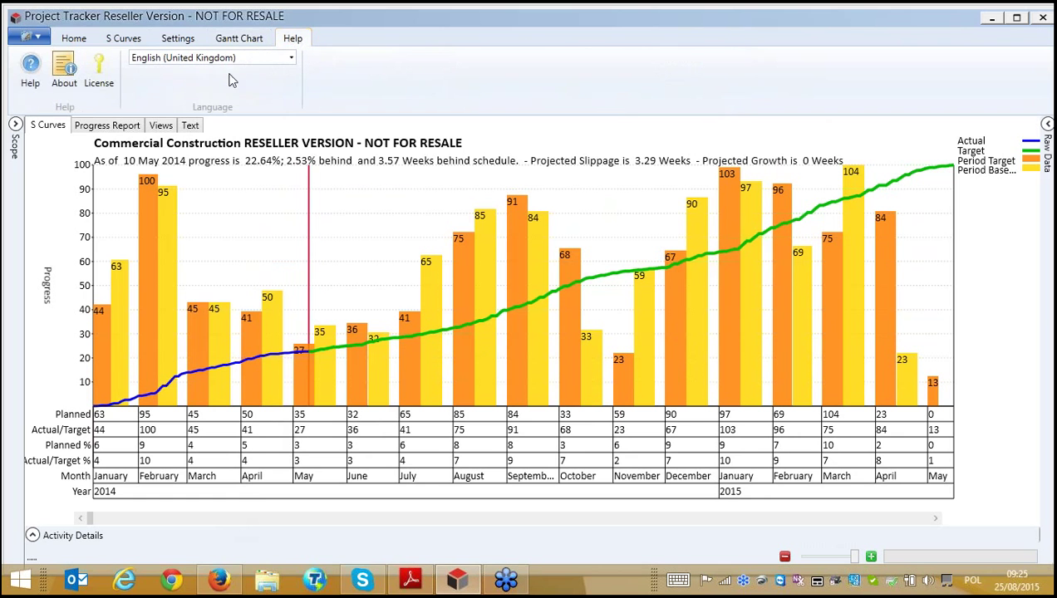
left_click(31, 68)
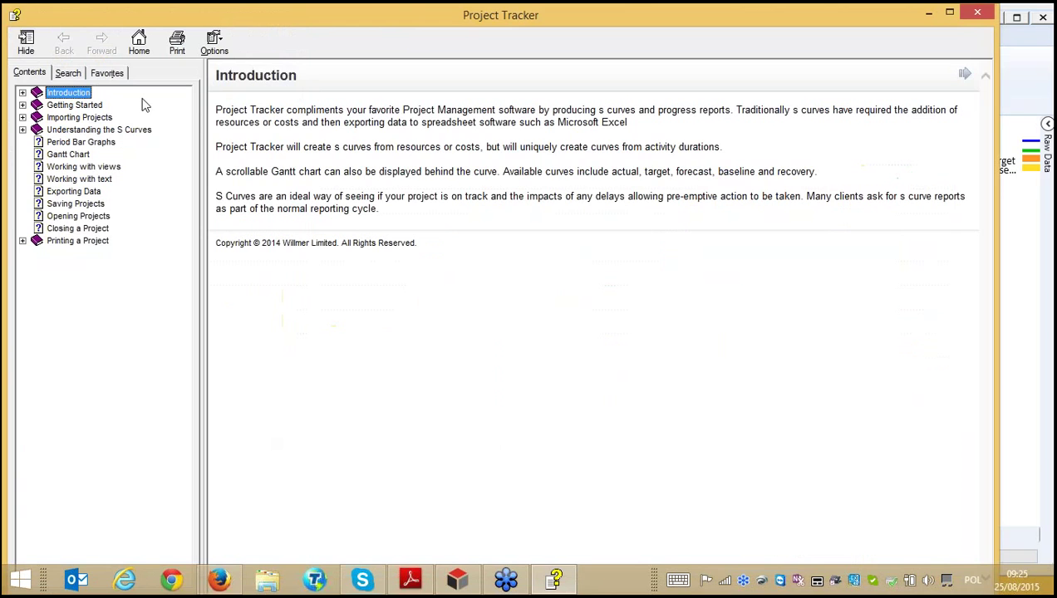
left_click(23, 117)
left_click(23, 105)
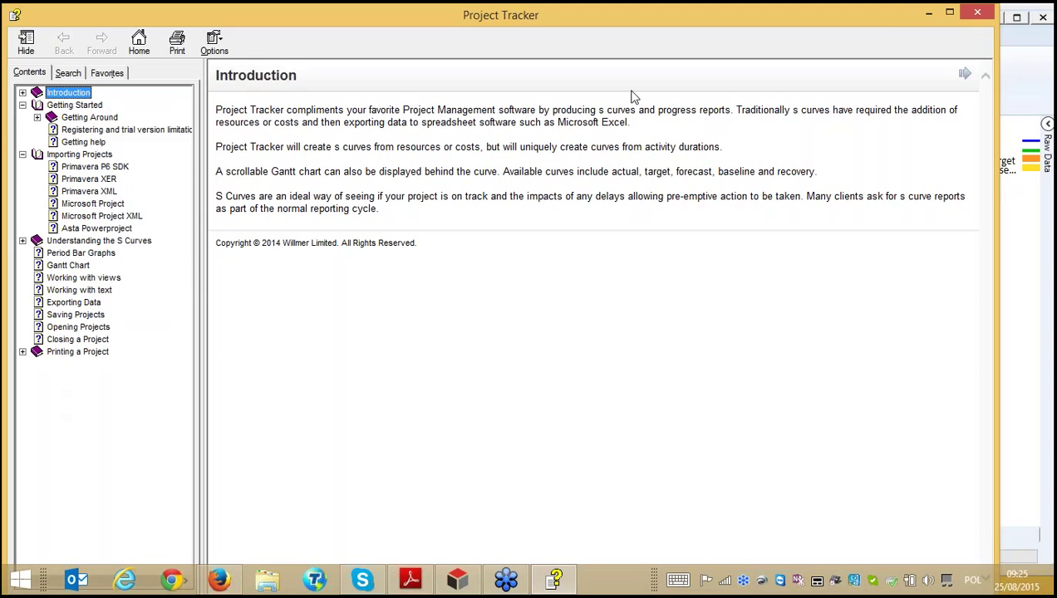
left_click(981, 14)
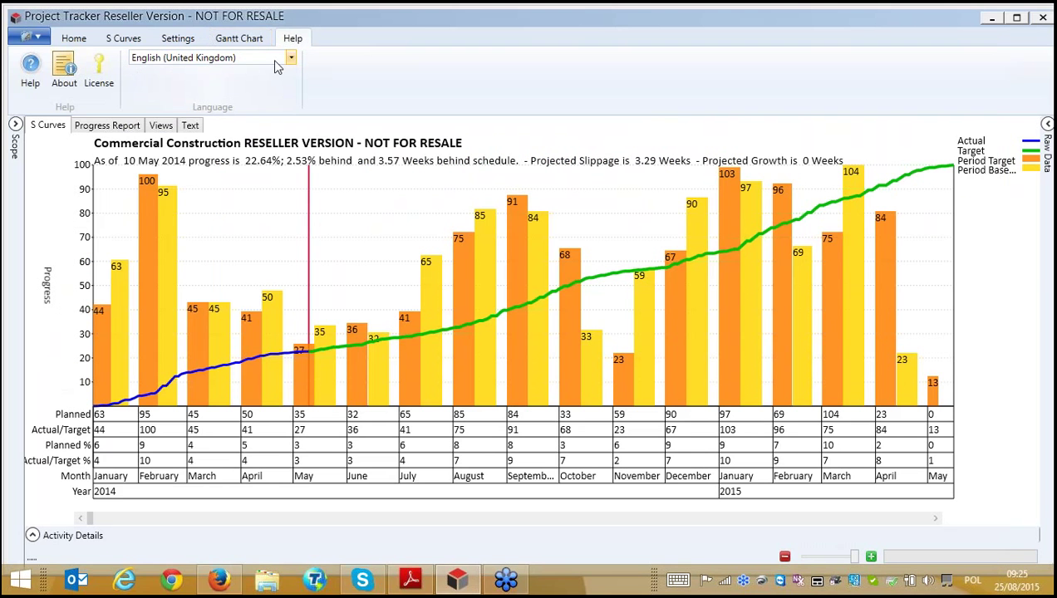
Try the interface language Korean (Korea), and return it to English (United Kingdom).
left_click(291, 58)
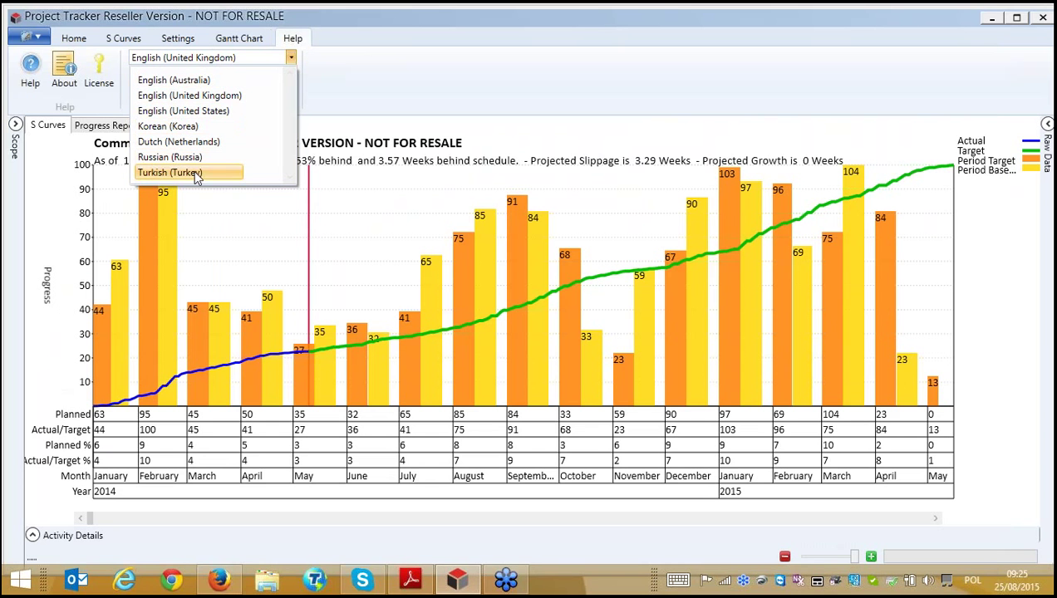
left_click(168, 128)
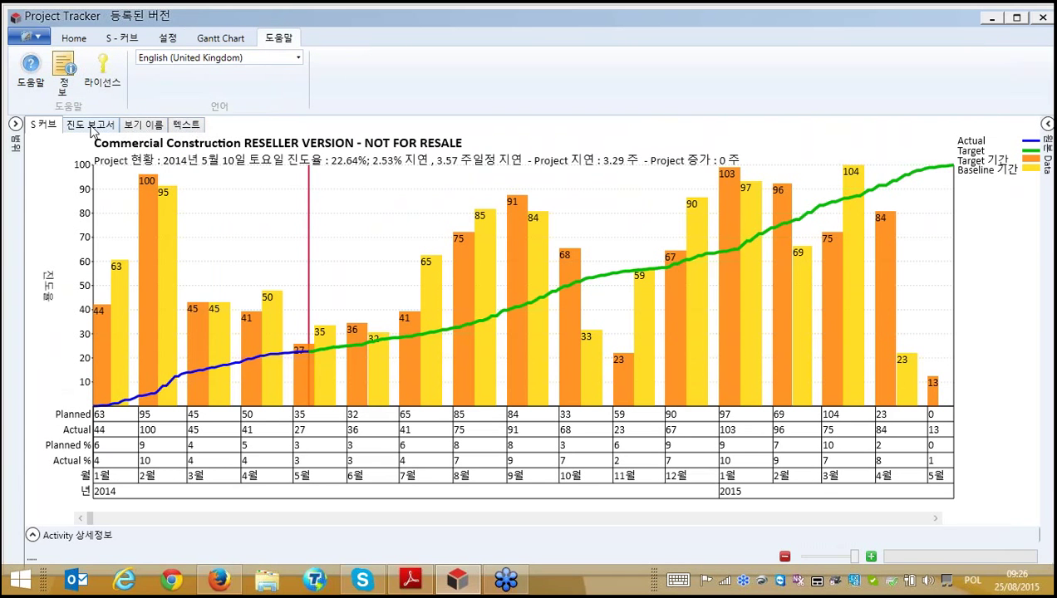
left_click(298, 58)
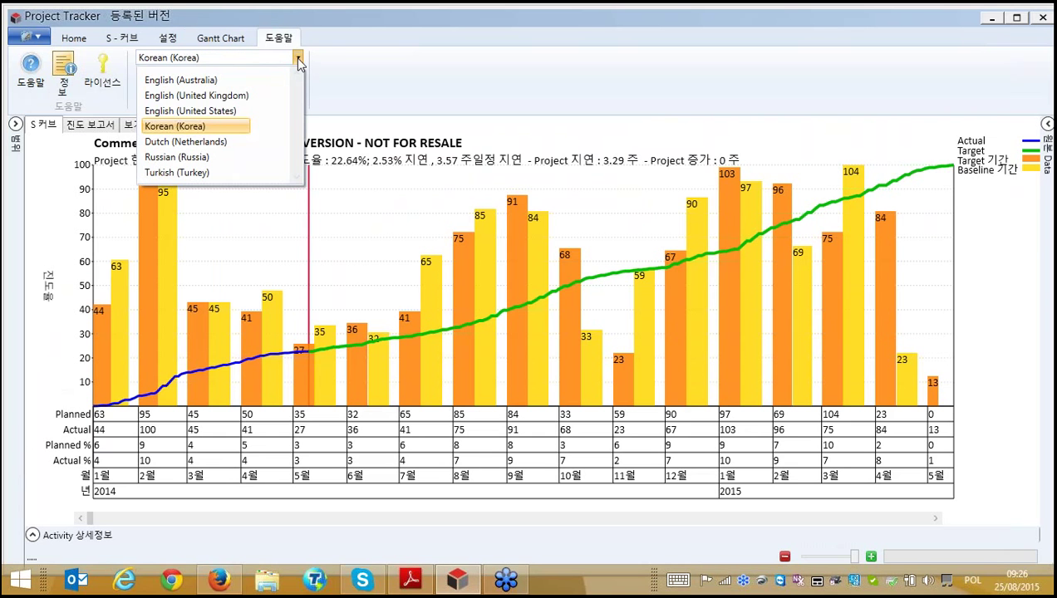
left_click(218, 95)
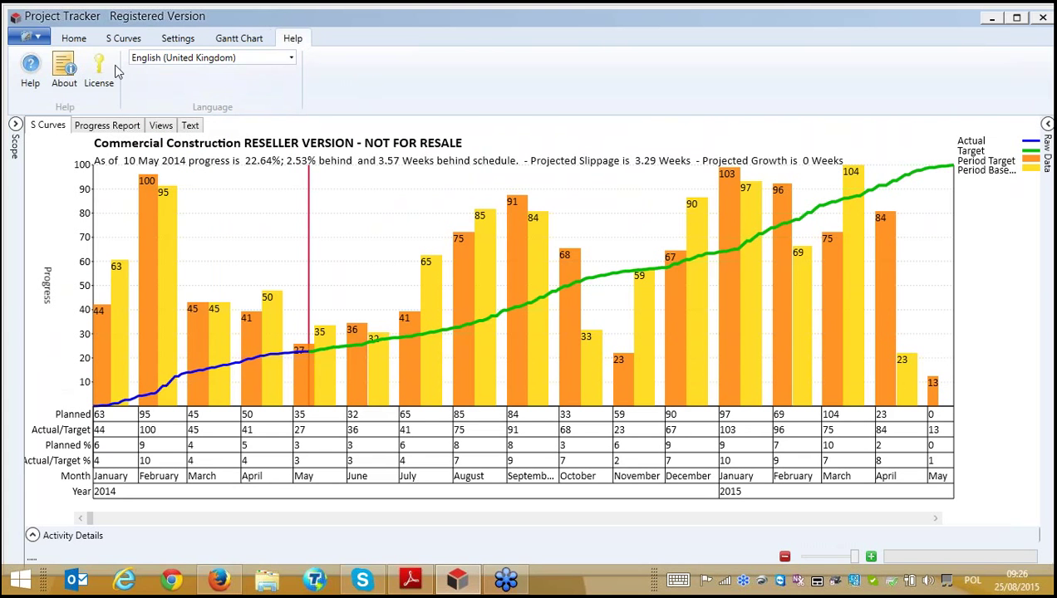
Open the progress report and try inserting a few test characters before "(Duration)" in its title, and remove them.
left_click(73, 38)
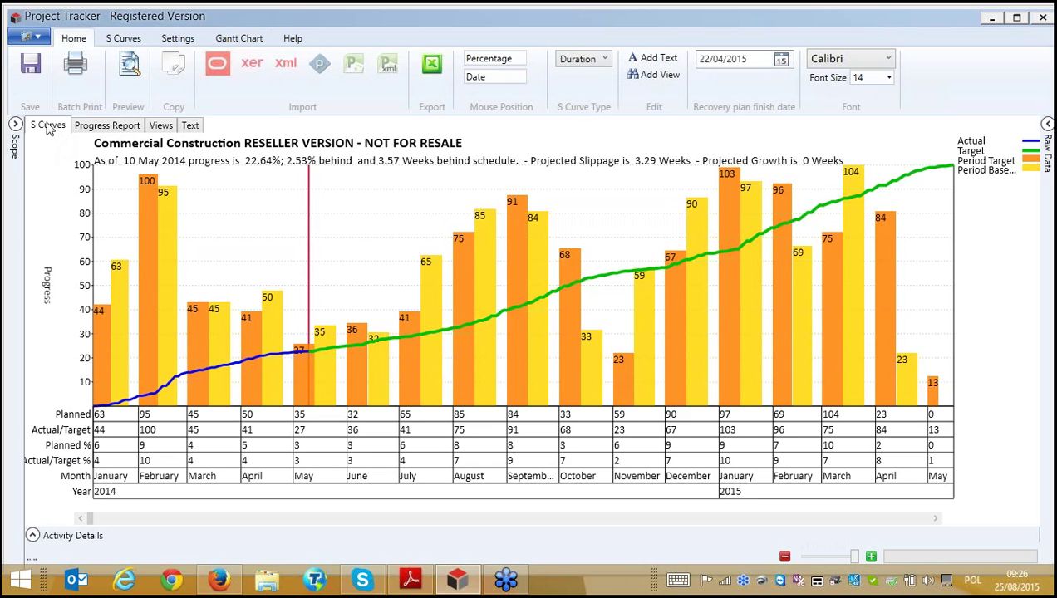
left_click(124, 128)
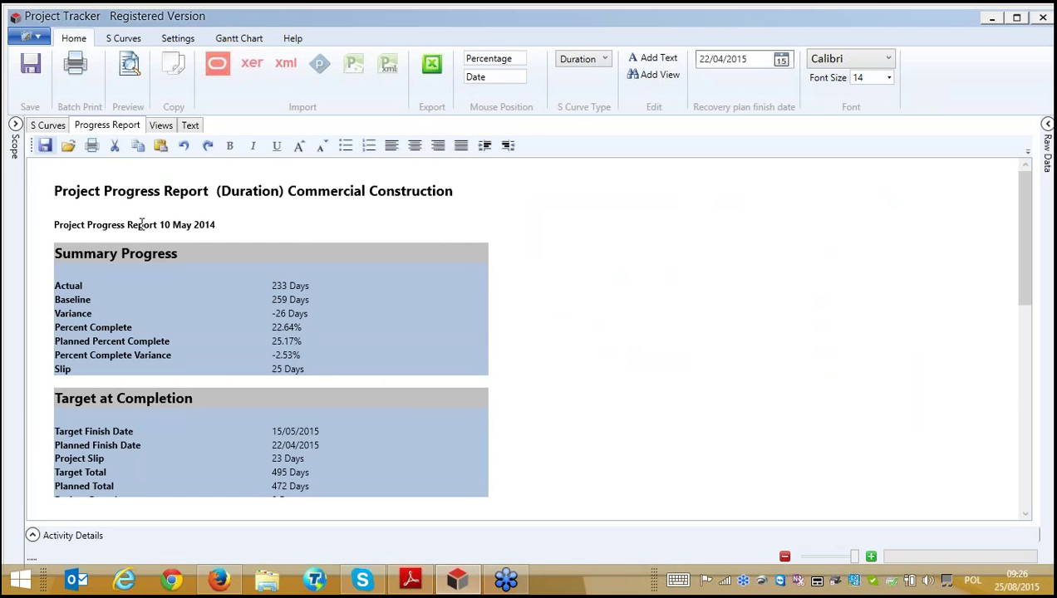
left_click(115, 191)
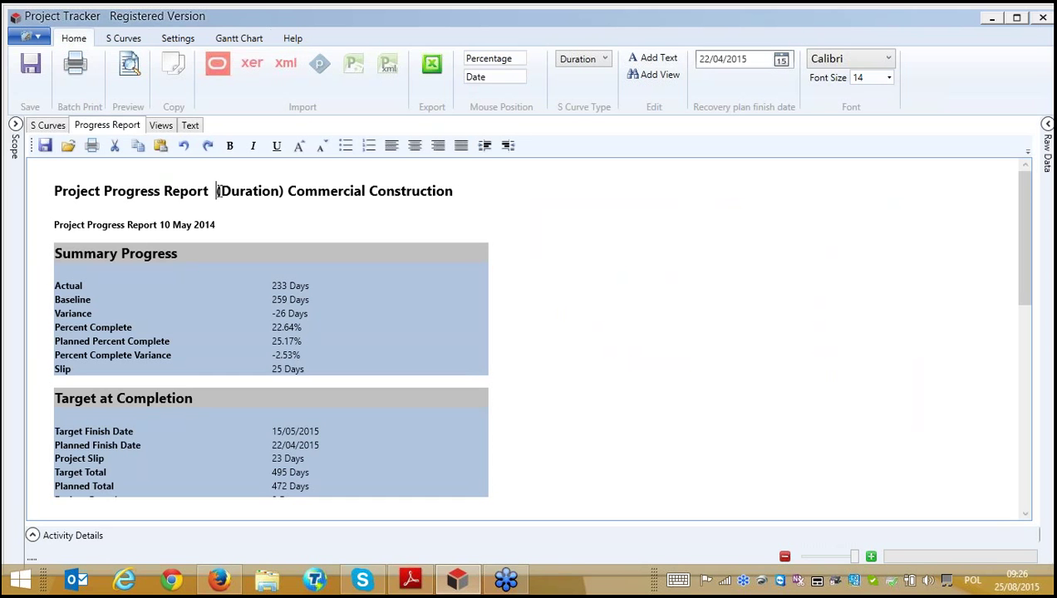
left_click(218, 191)
type("dddddd")
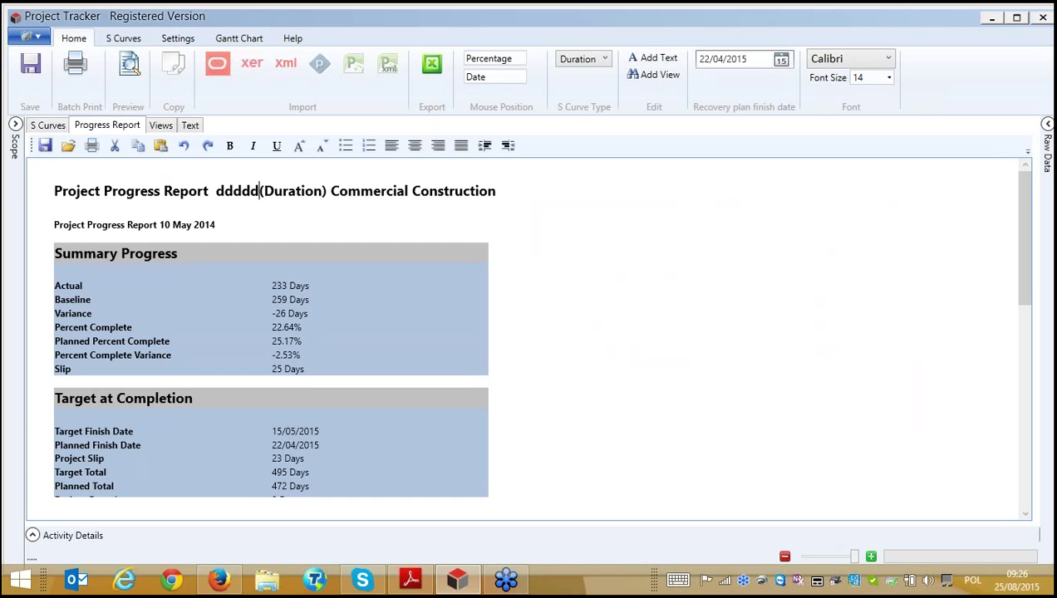
key("BackSpace")
key("BackSpace")
key("BackSpace")
key("BackSpace")
key("BackSpace")
key("BackSpace")
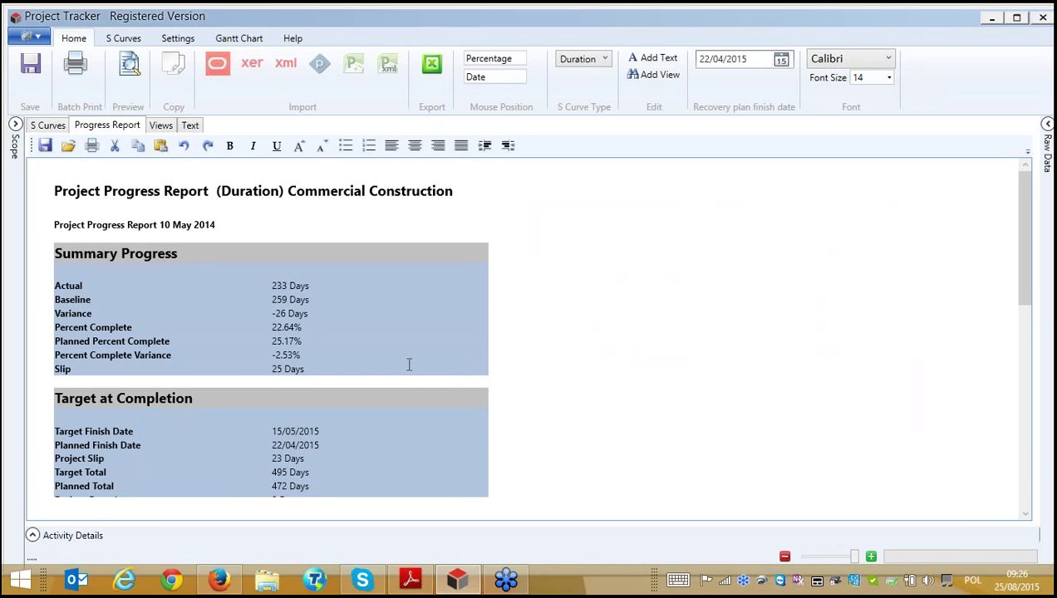
Examine the progress report's summary tables, S Curve Analysis, Project Growth, Project Slippage and Progress To Date sections.
left_click(214, 268)
scroll(610, 384, "down", 5)
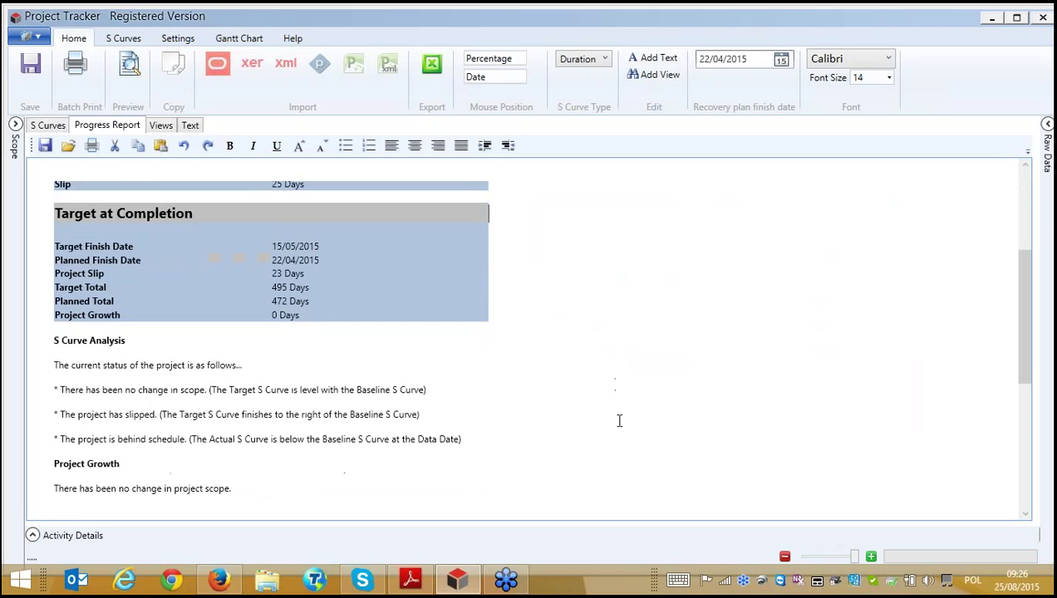
scroll(618, 421, "down", 1)
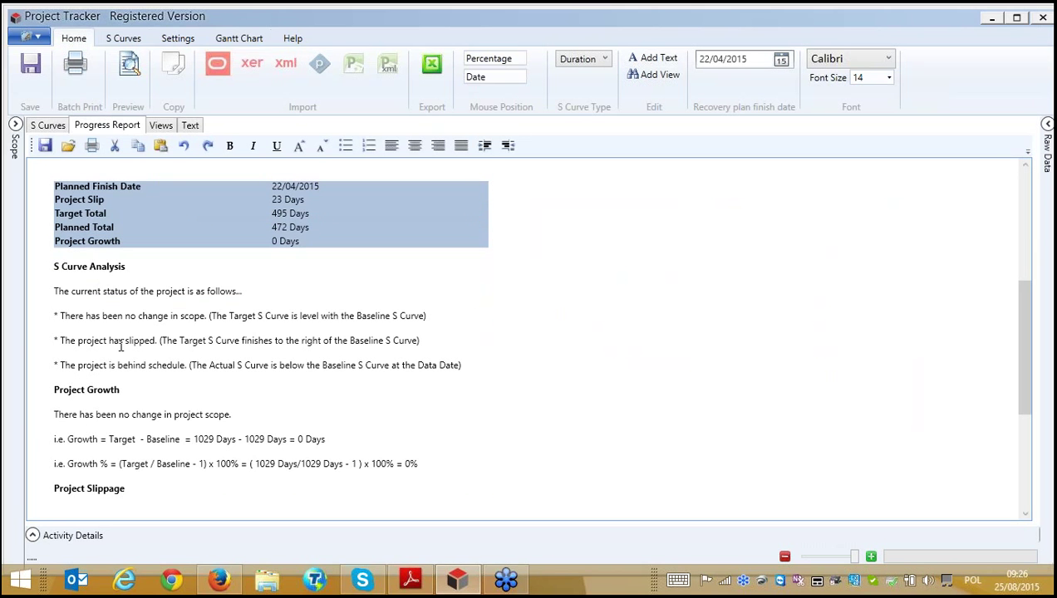
scroll(265, 446, "down", 1)
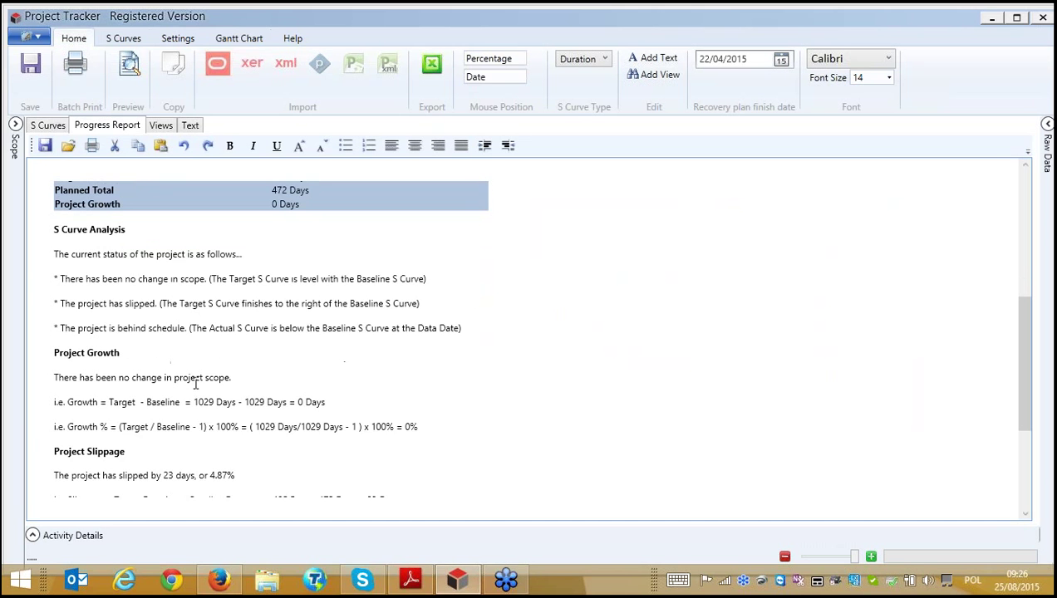
left_click_drag(201, 427, 464, 430)
left_click(462, 426)
scroll(443, 414, "down", 3)
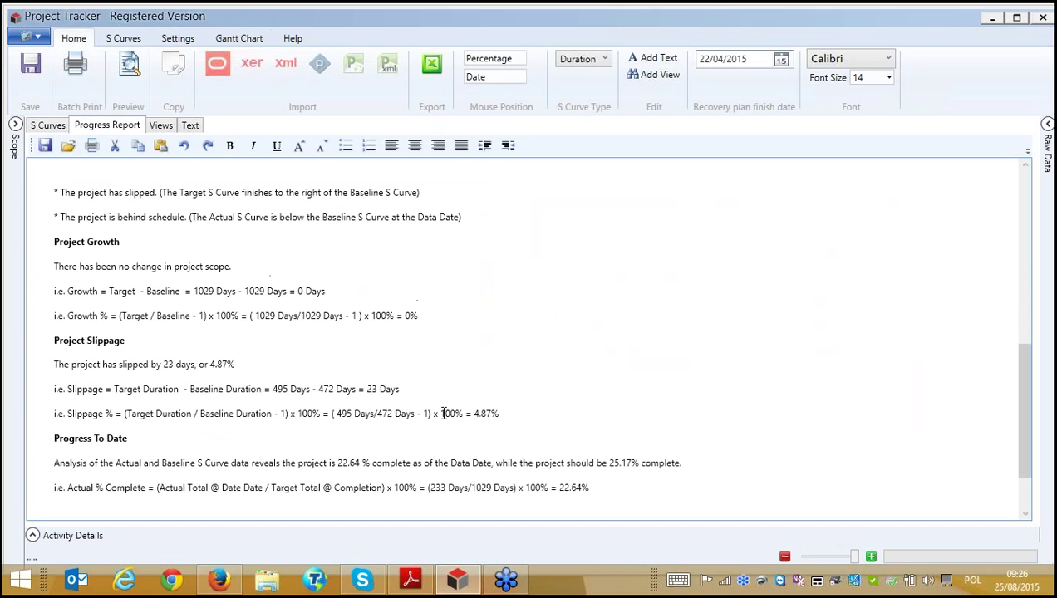
scroll(442, 413, "down", 1)
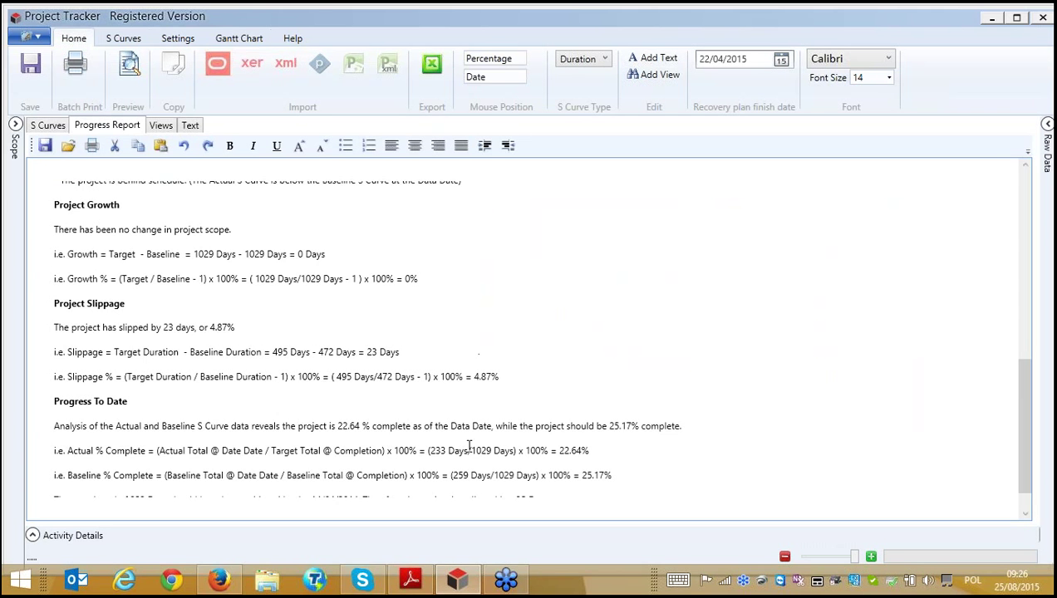
scroll(469, 446, "down", 1)
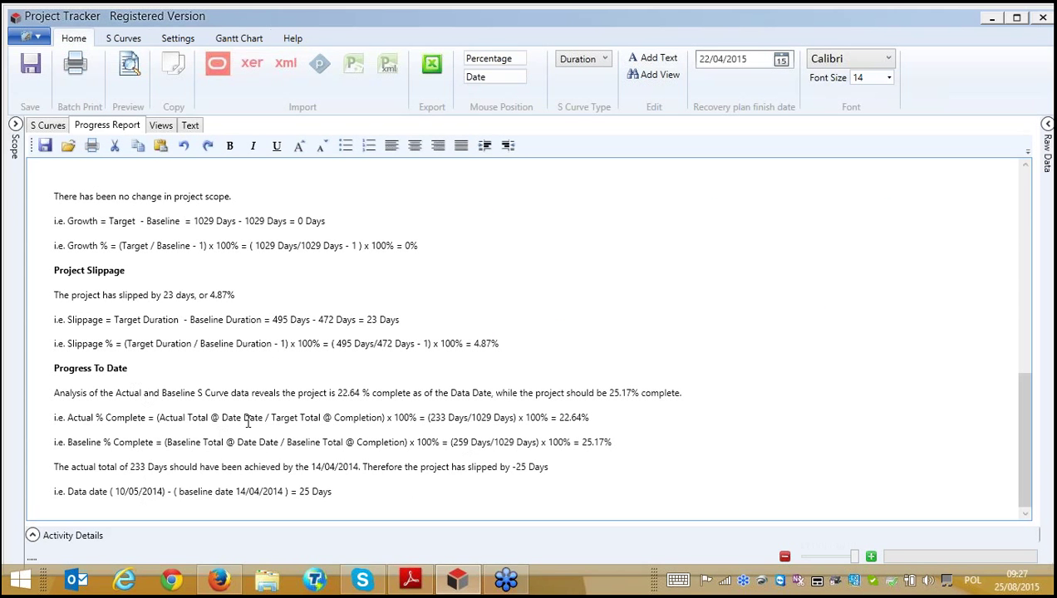
scroll(399, 491, "up", 15)
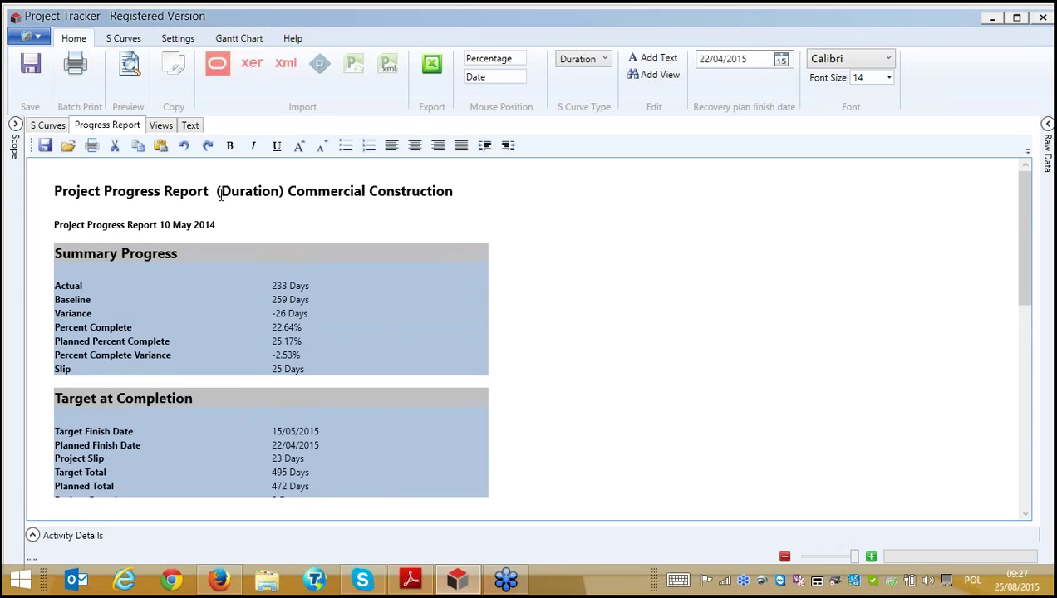
Return to the S-curves and expand the project scope down to the work packages of the 3 - story Office Building.
left_click(48, 125)
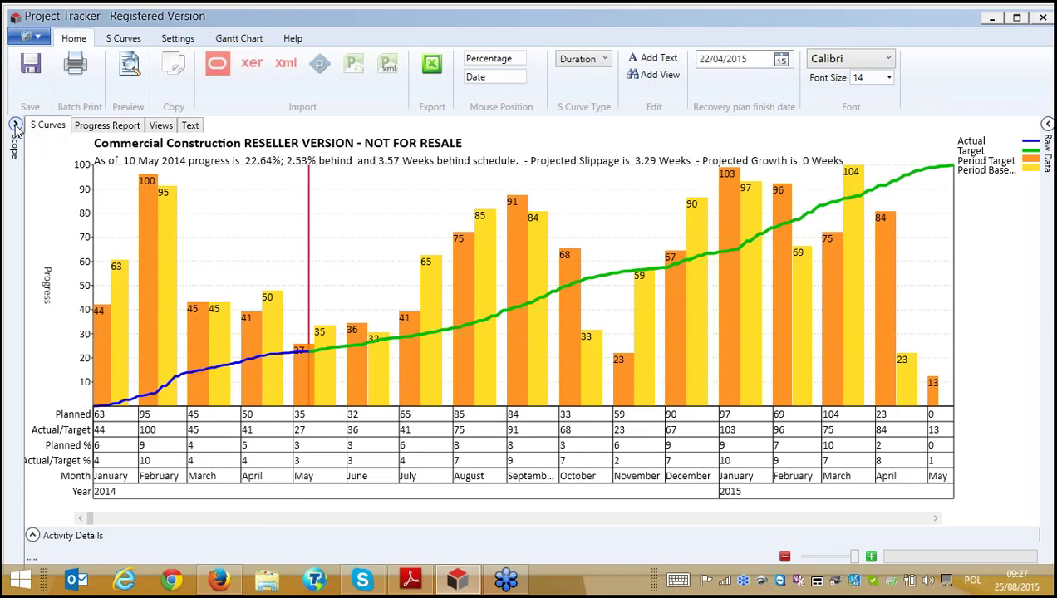
left_click(15, 124)
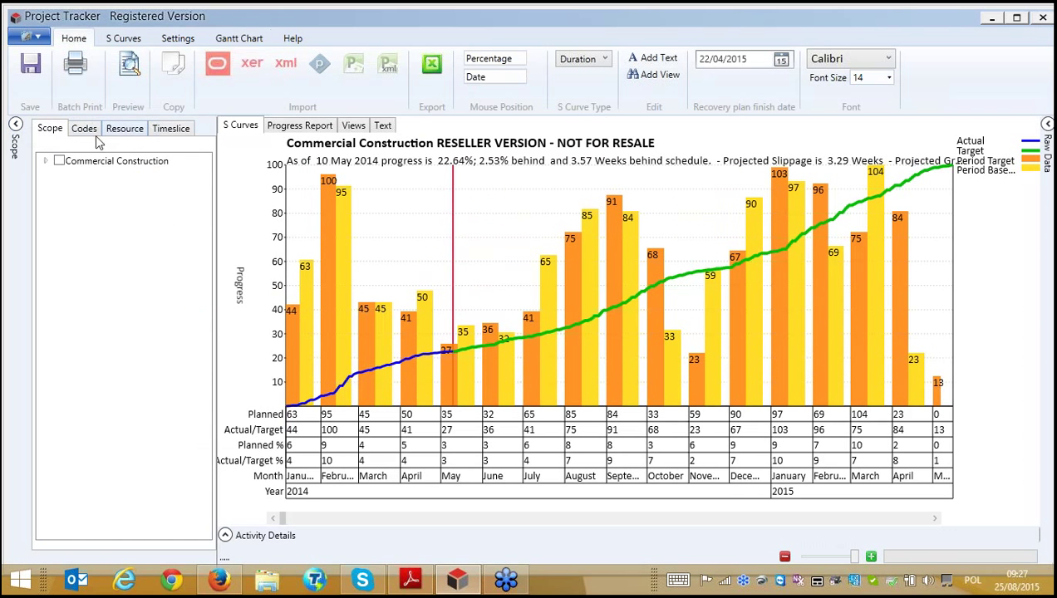
left_click(46, 162)
left_click(60, 175)
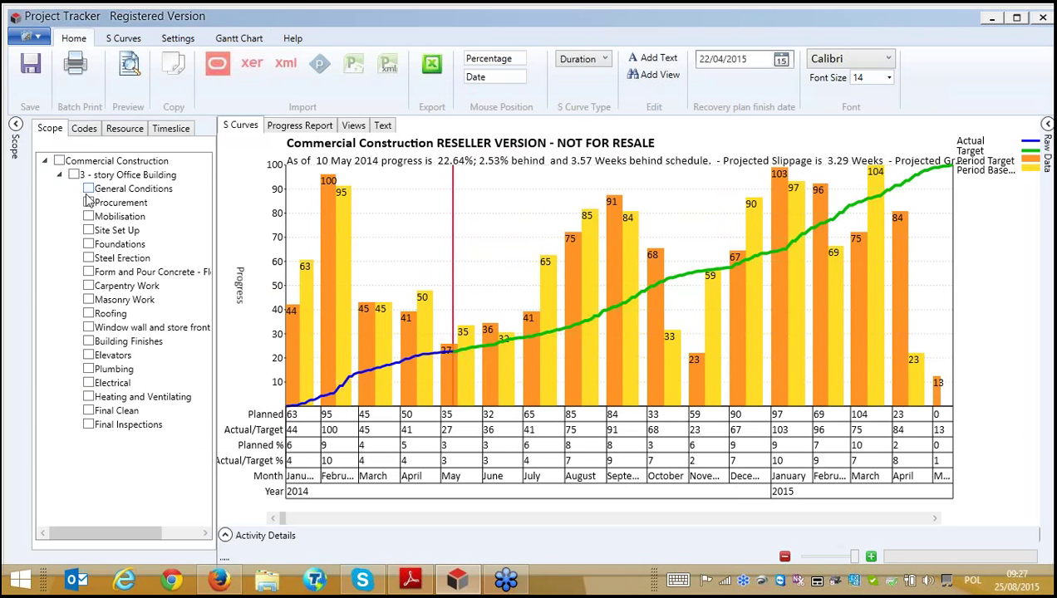
Filter the S-curves by General Conditions, Procurement and Foundations in turn, and narrow the scope to Foundations only.
left_click(88, 190)
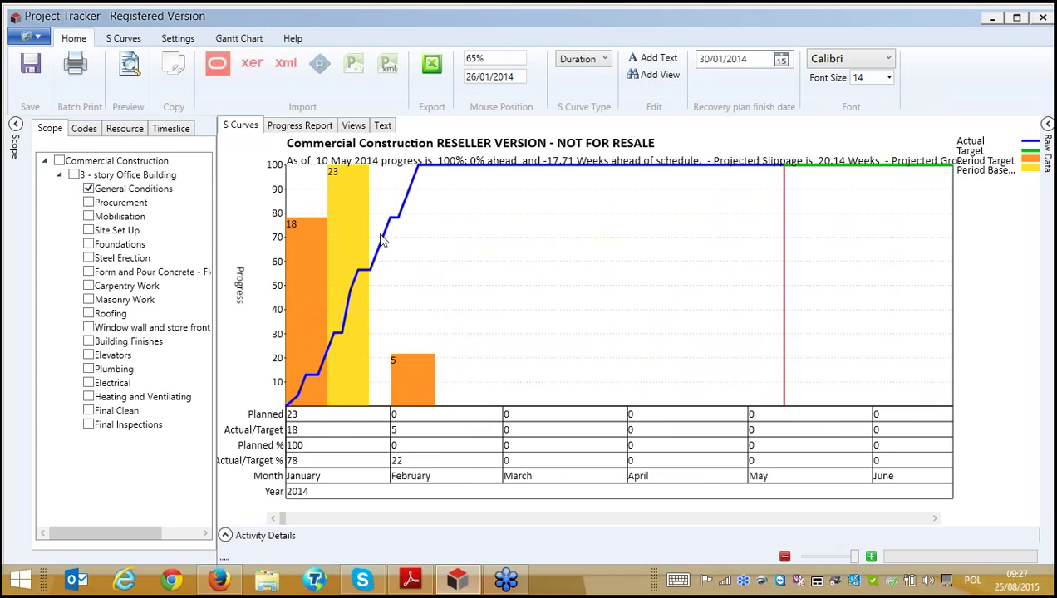
left_click(89, 203)
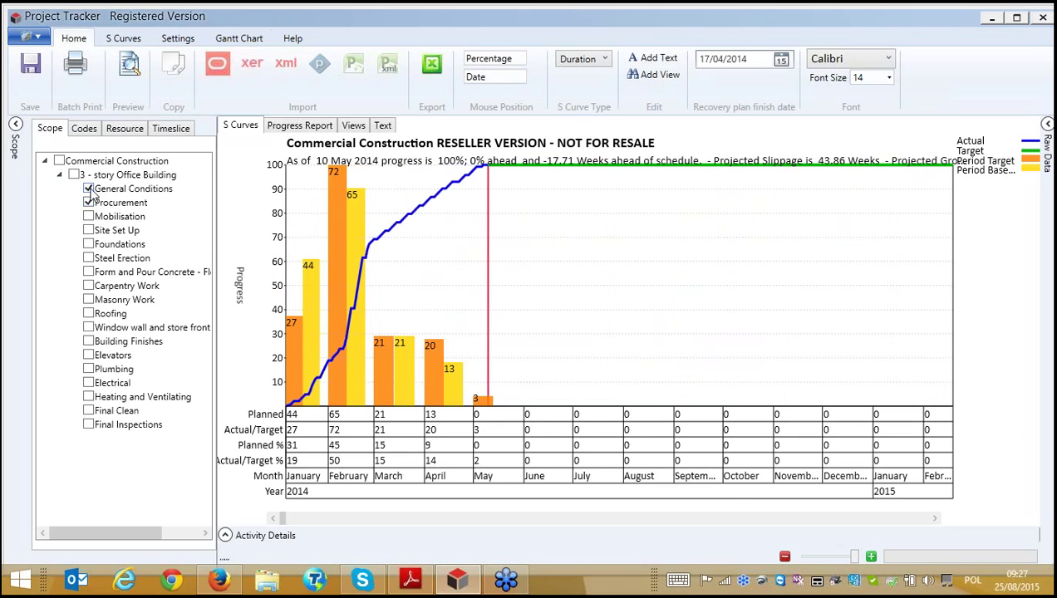
left_click(89, 245)
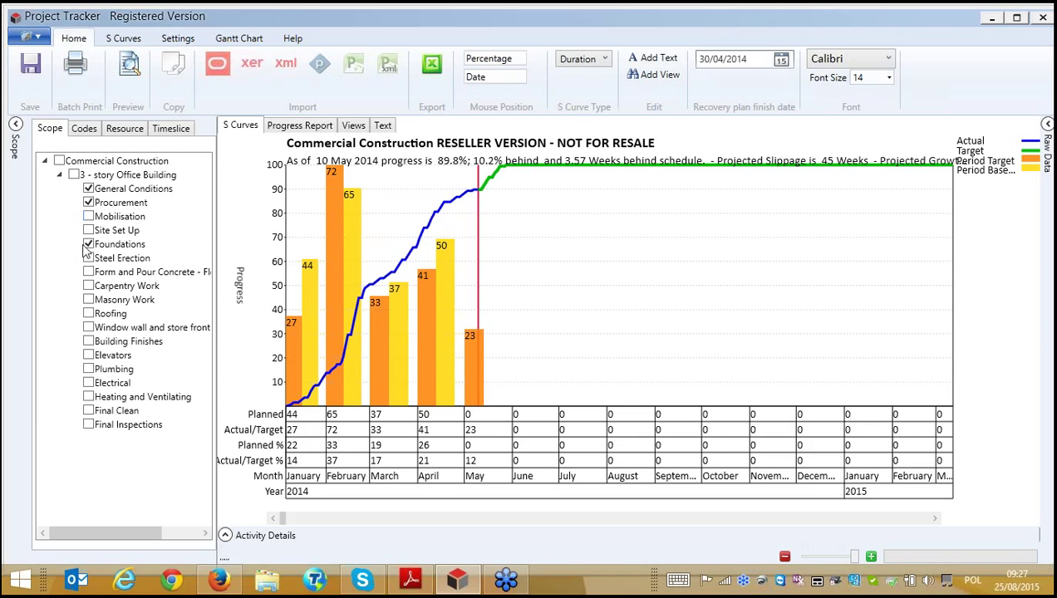
left_click(88, 188)
left_click(88, 203)
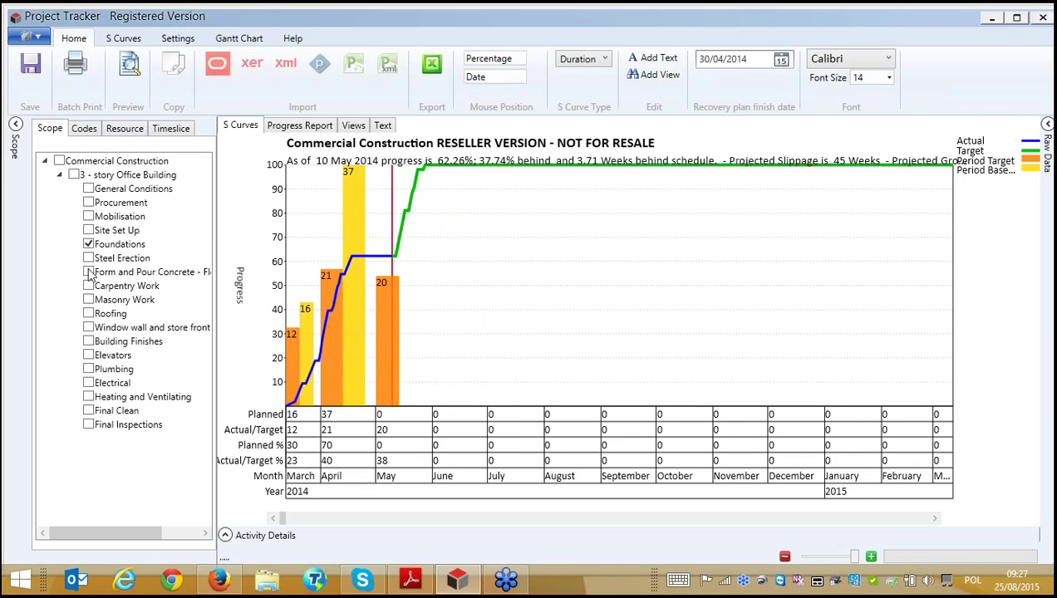
Examine the progress report's summary tables and S Curve Analysis for the Foundations scope, and return to the S-curves.
left_click(294, 129)
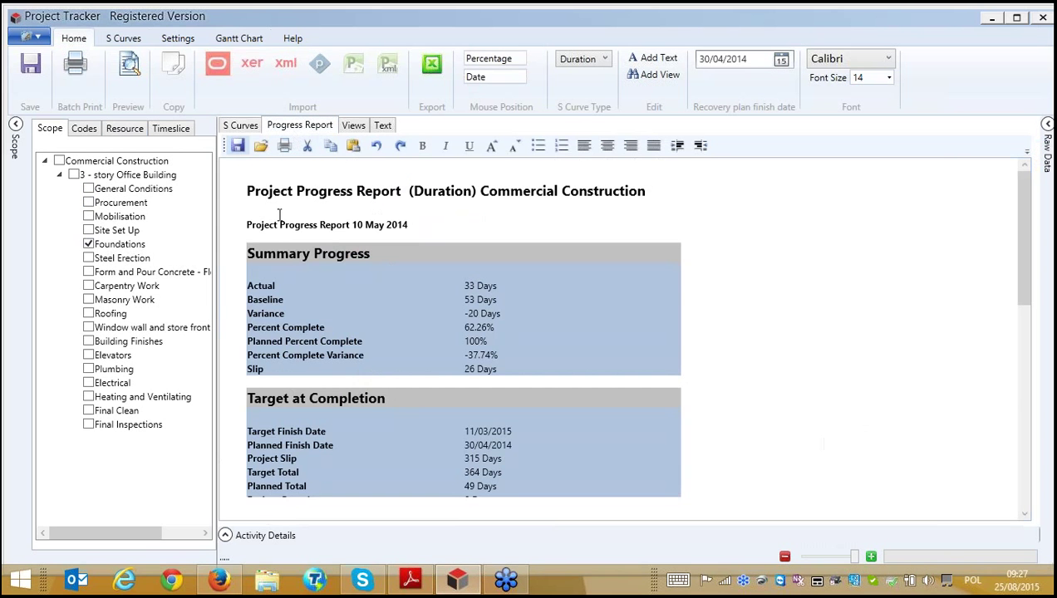
scroll(378, 508, "down", 3)
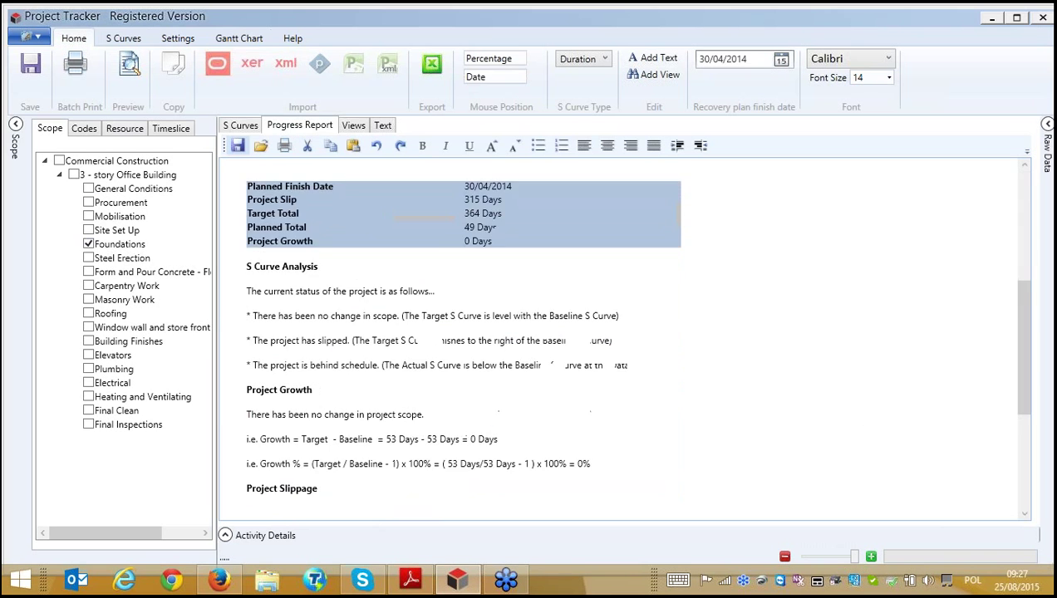
scroll(378, 508, "up", 3)
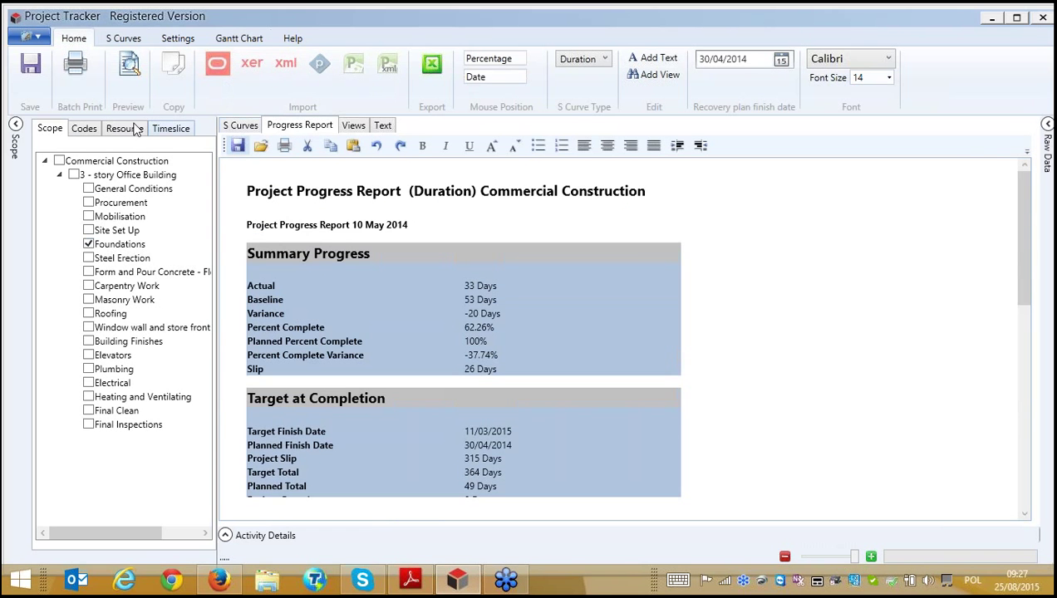
left_click(251, 127)
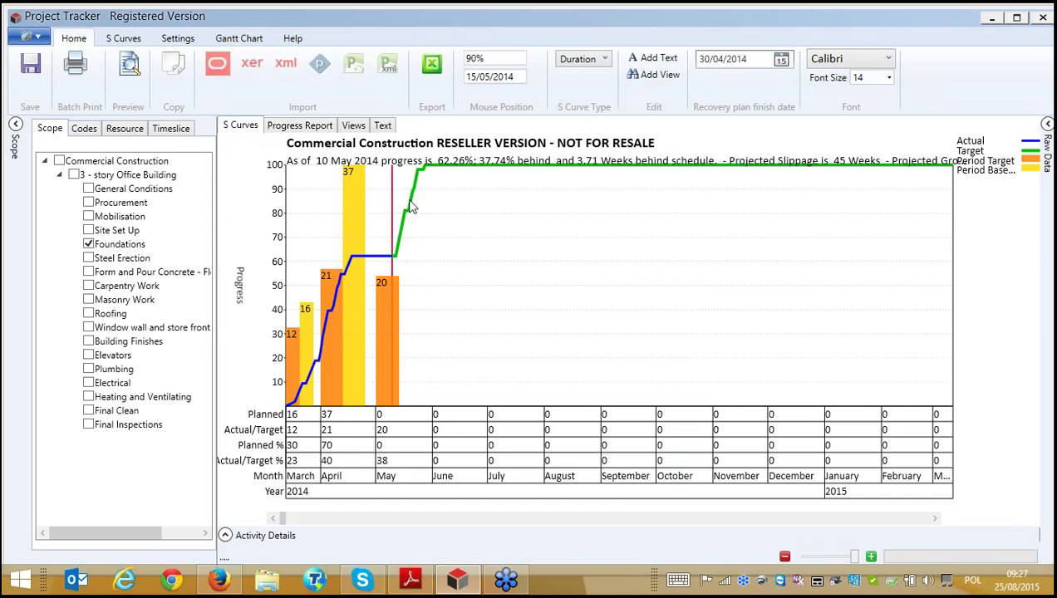
Clear the Foundations scope filter and filter the S-curves by the Roof code under Trades Contractor.
left_click(88, 244)
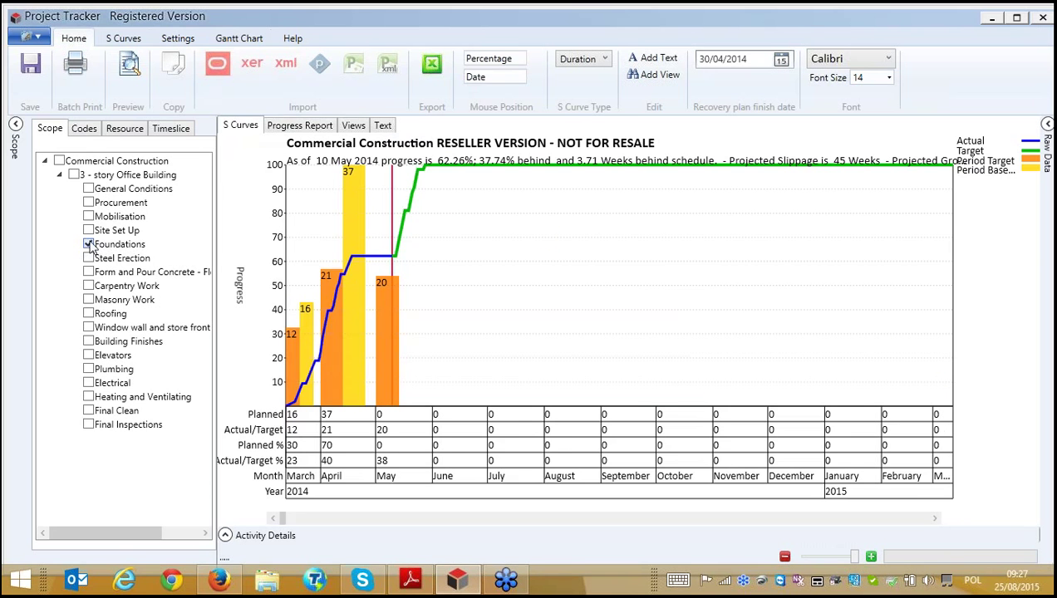
left_click(84, 130)
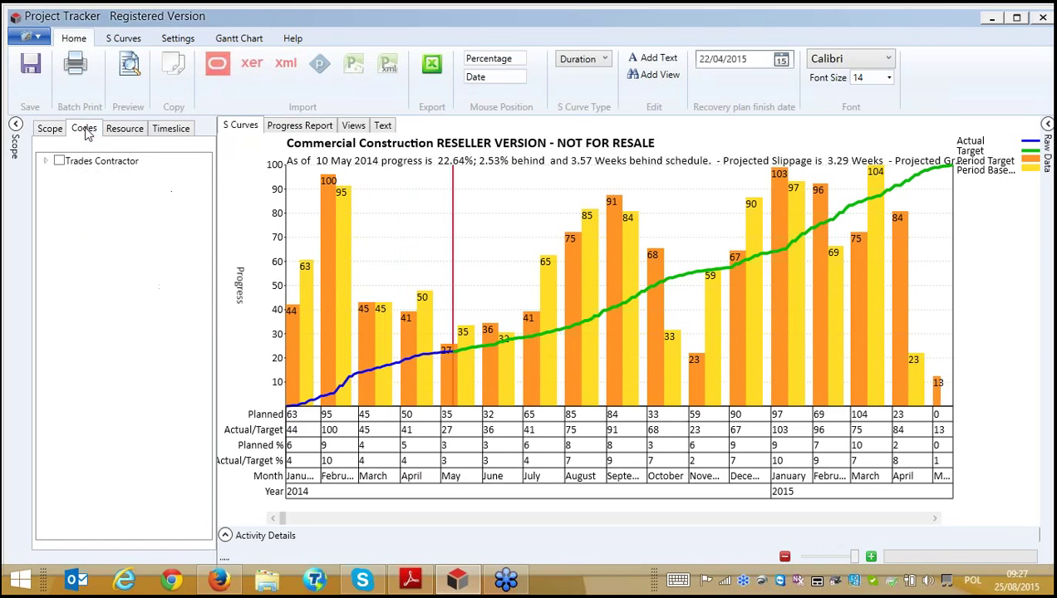
left_click(47, 161)
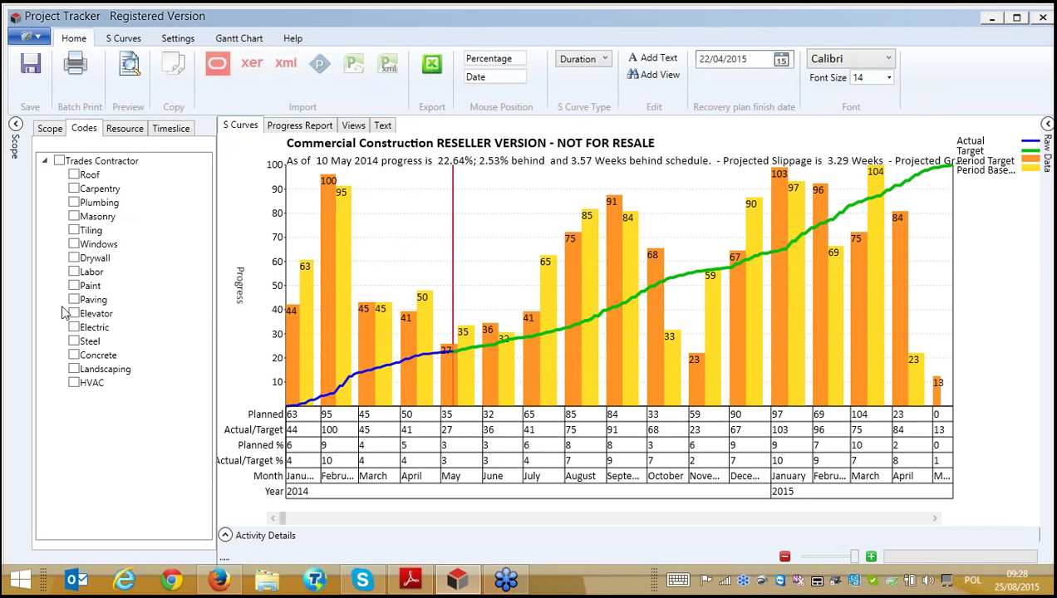
left_click(80, 177)
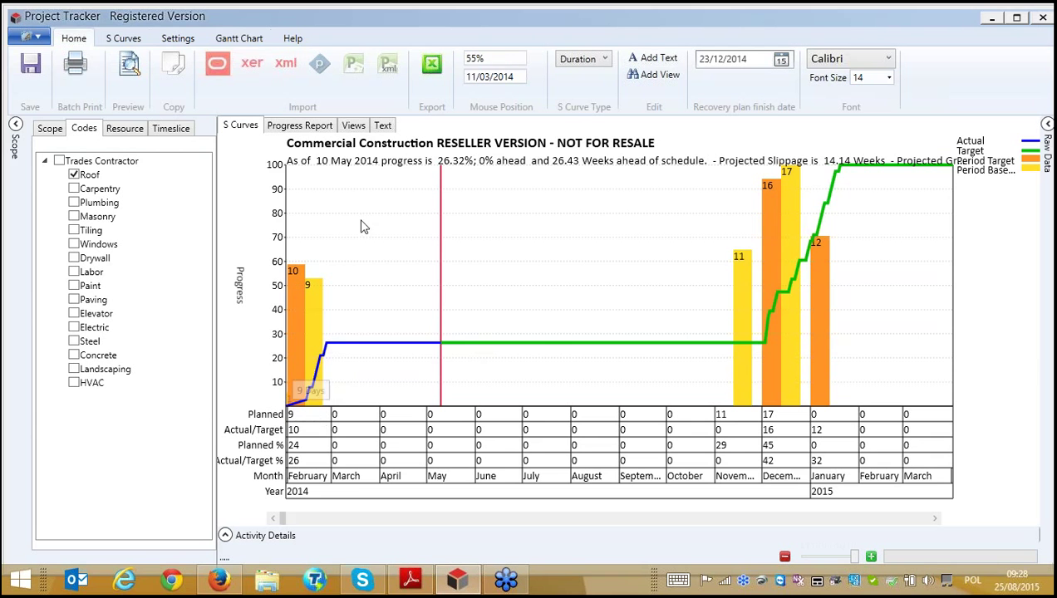
Add a view named Roof with Batch Print enabled.
left_click(638, 77)
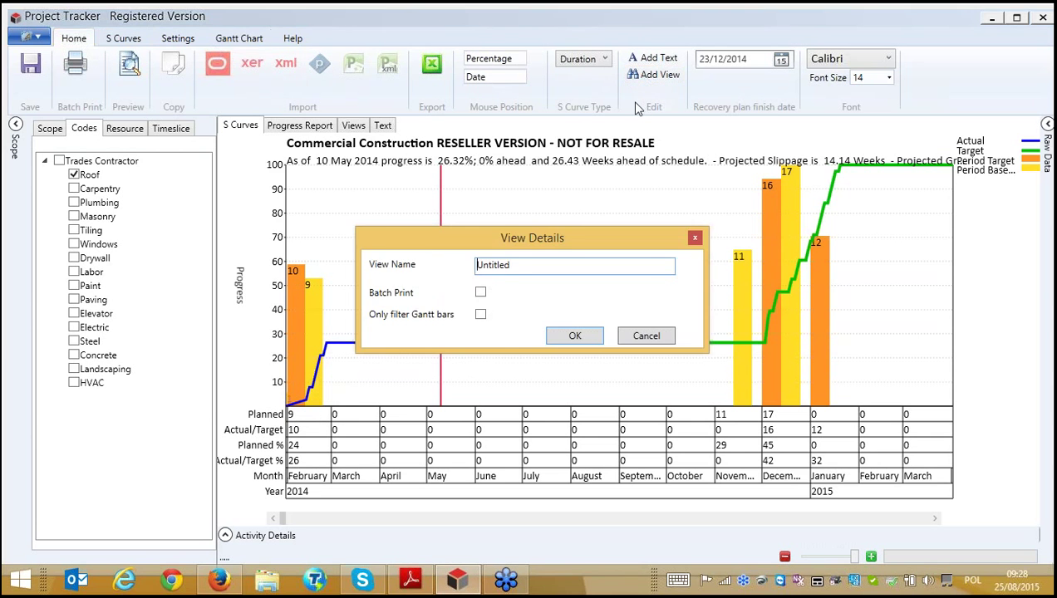
left_click_drag(573, 238, 616, 237)
left_click_drag(565, 264, 493, 266)
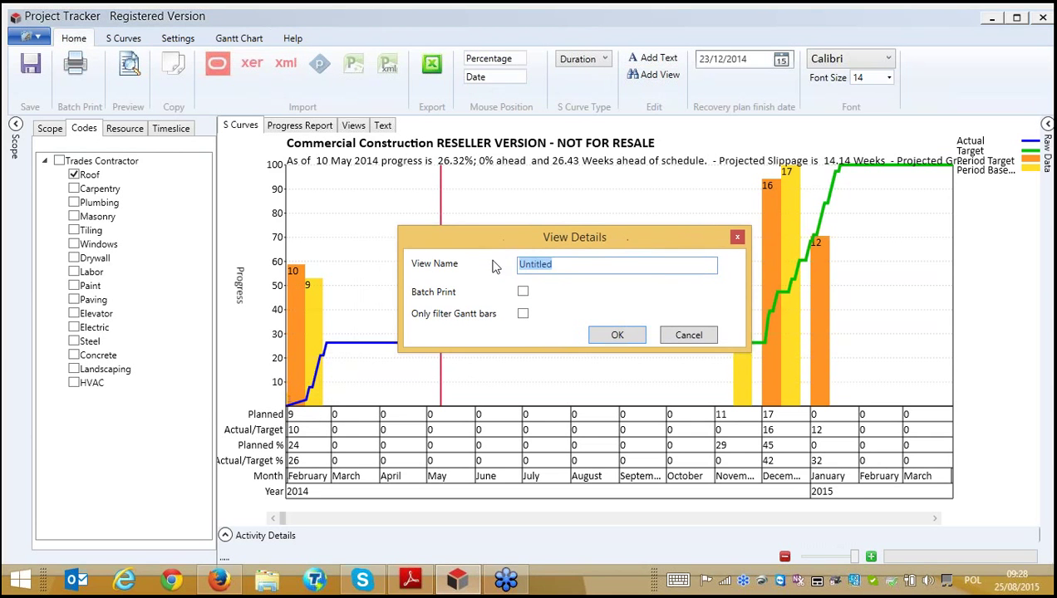
type("Roof")
left_click(522, 291)
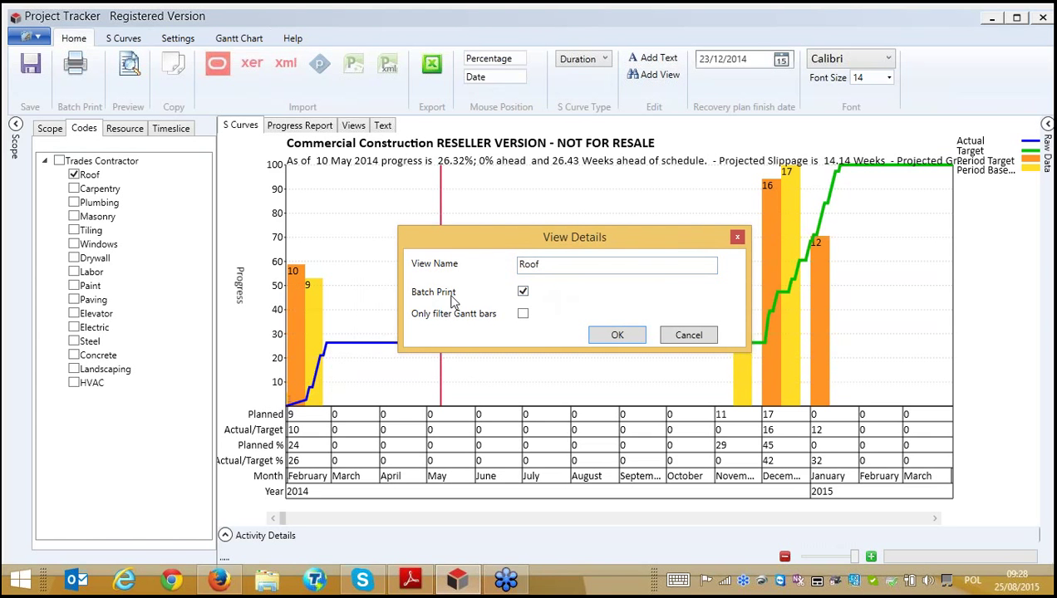
left_click(621, 335)
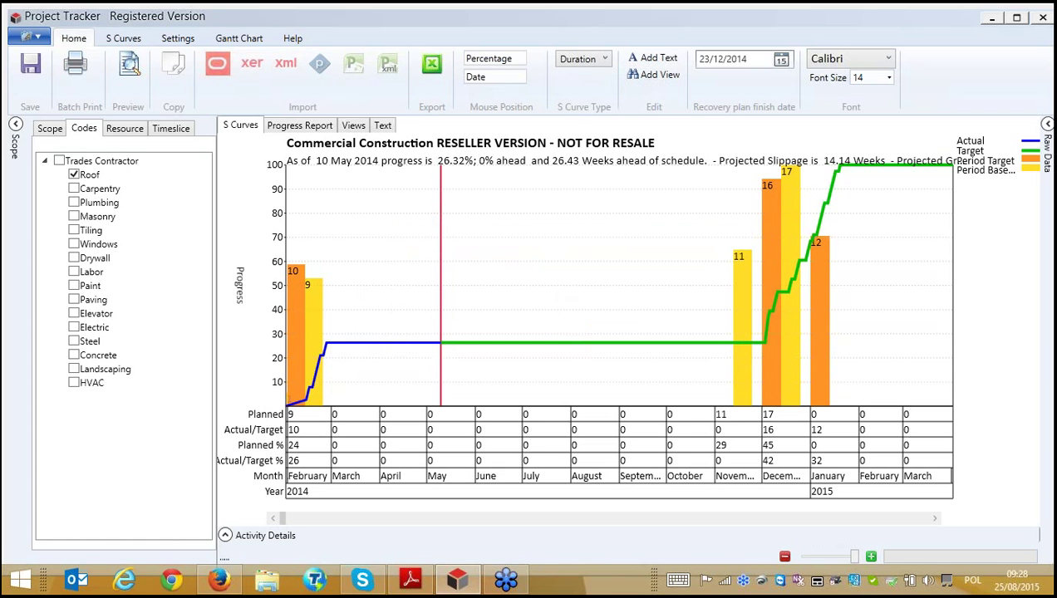
Switch the Trades Contractor filter from Roof to Carpentry and turn off the period target and period baseline graphs.
left_click(73, 177)
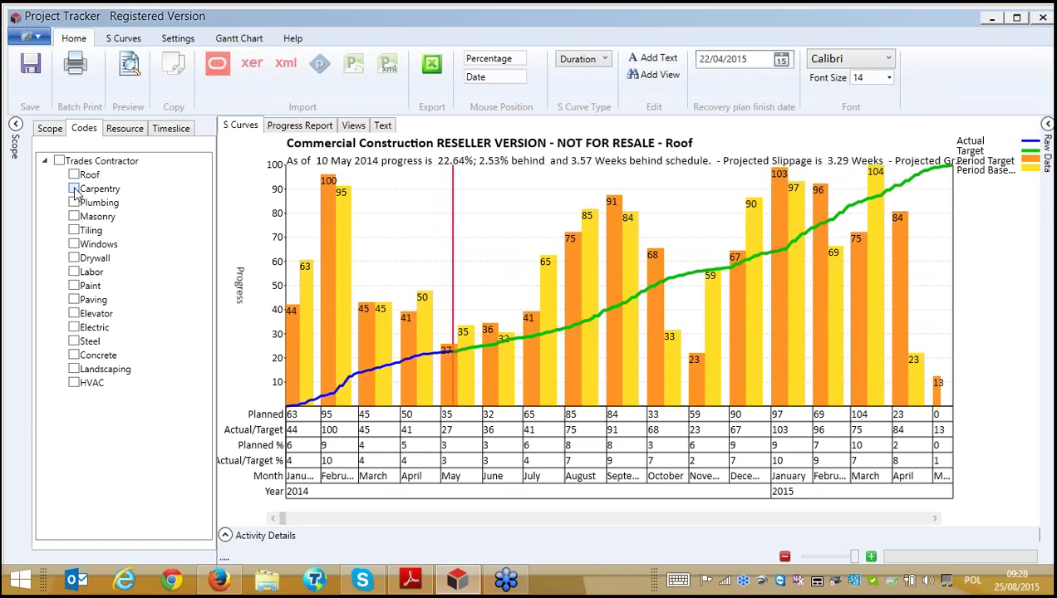
left_click(83, 192)
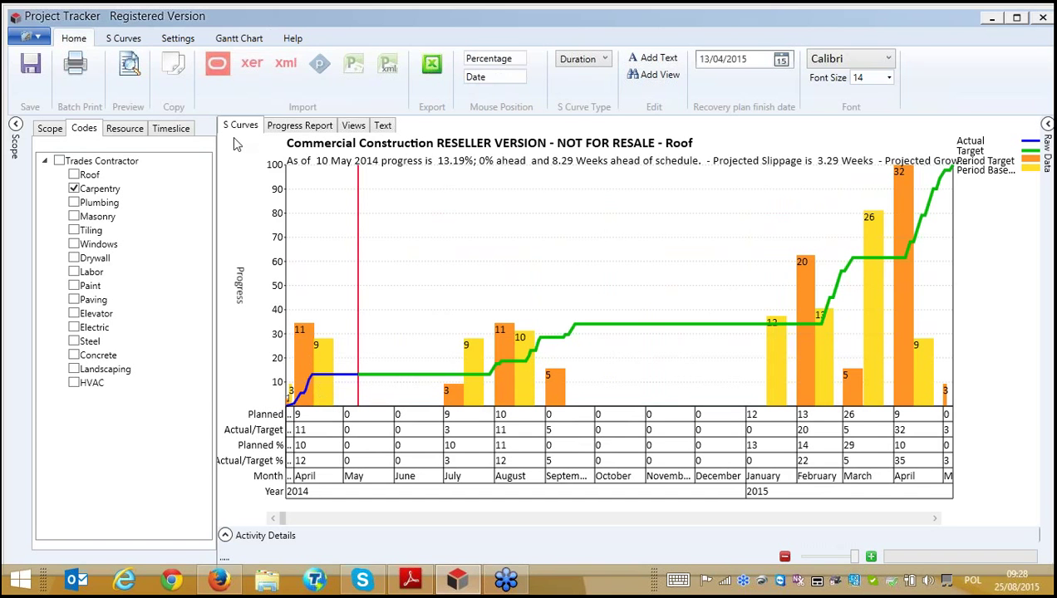
left_click(187, 42)
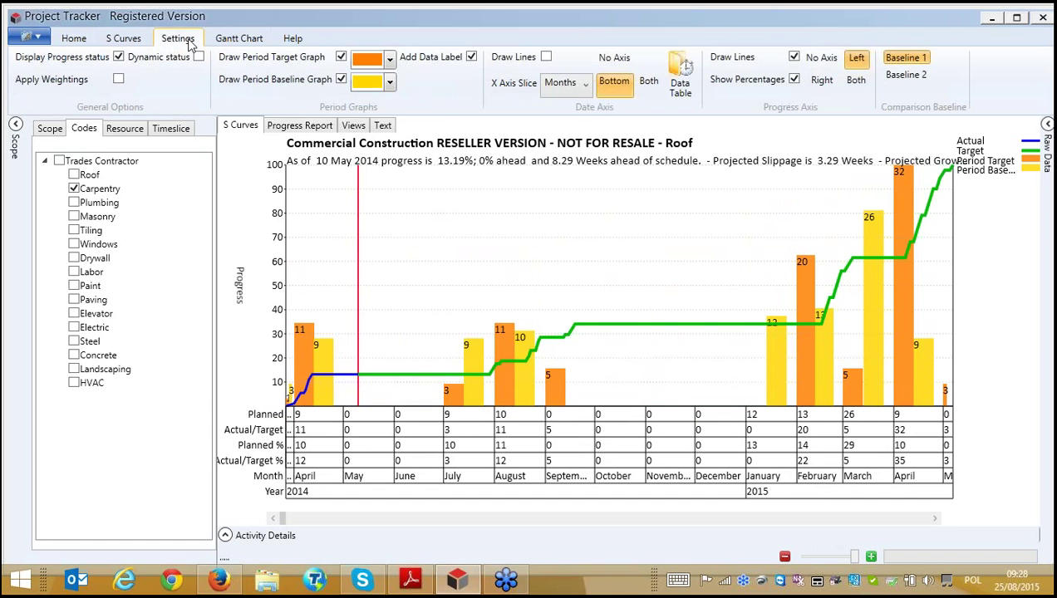
left_click(341, 57)
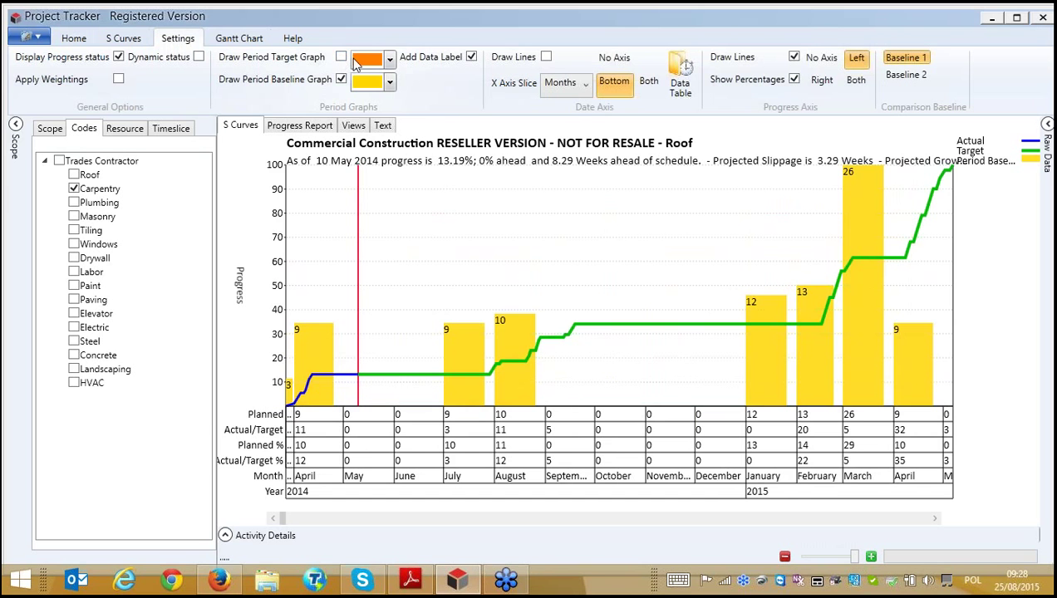
left_click(340, 81)
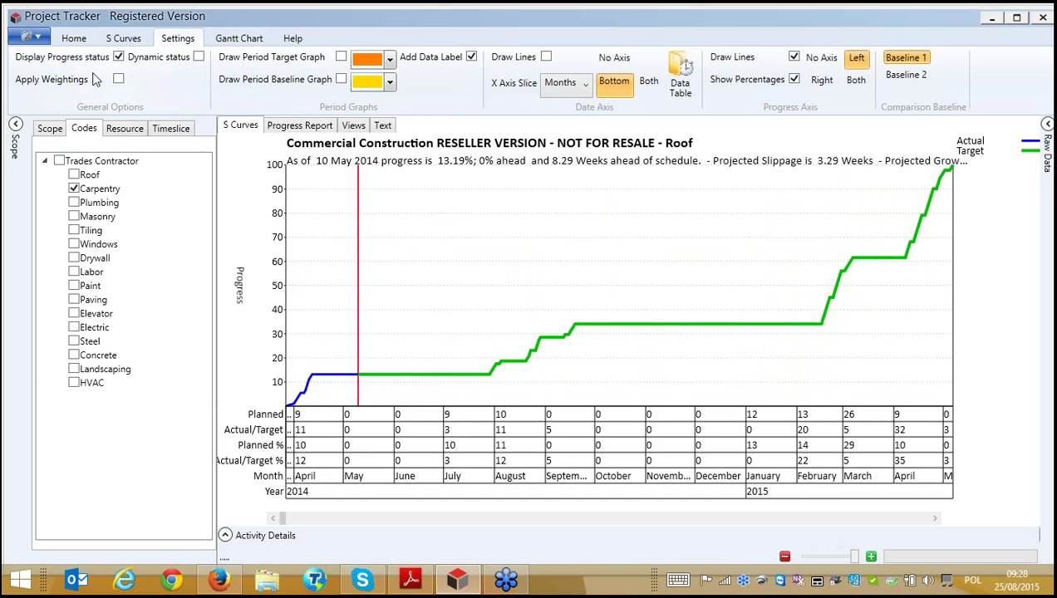
Display the Gantt chart with the S-curves and add a view named Carpentry with Batch Print enabled.
left_click(220, 38)
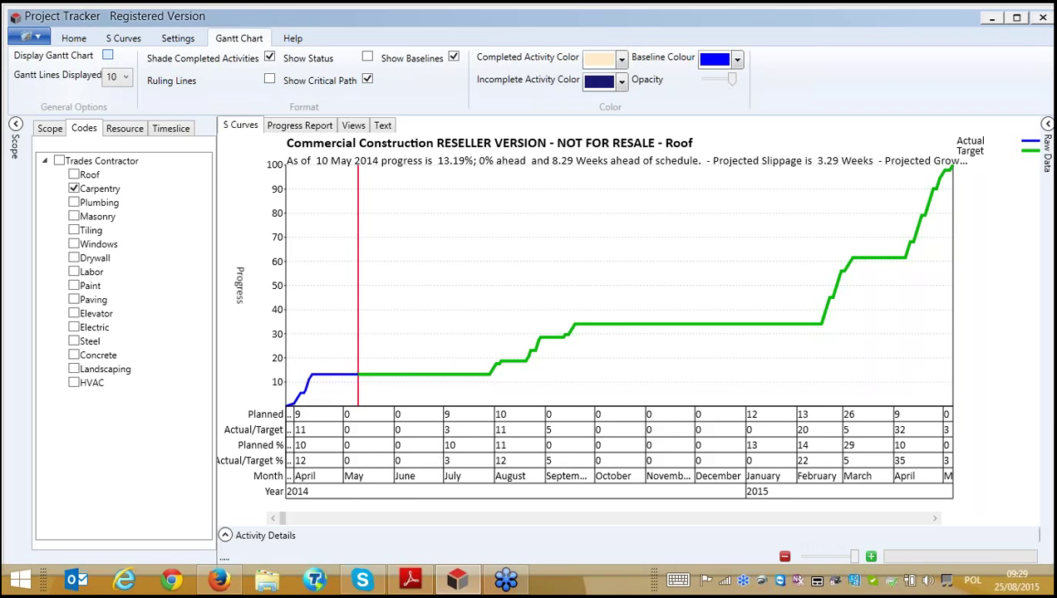
left_click(107, 56)
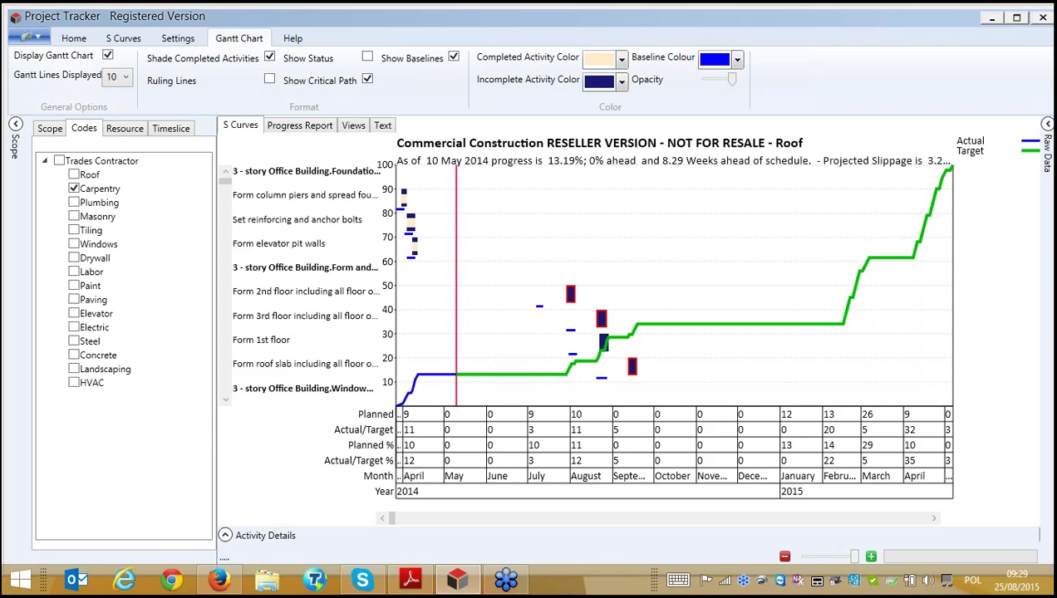
left_click(75, 39)
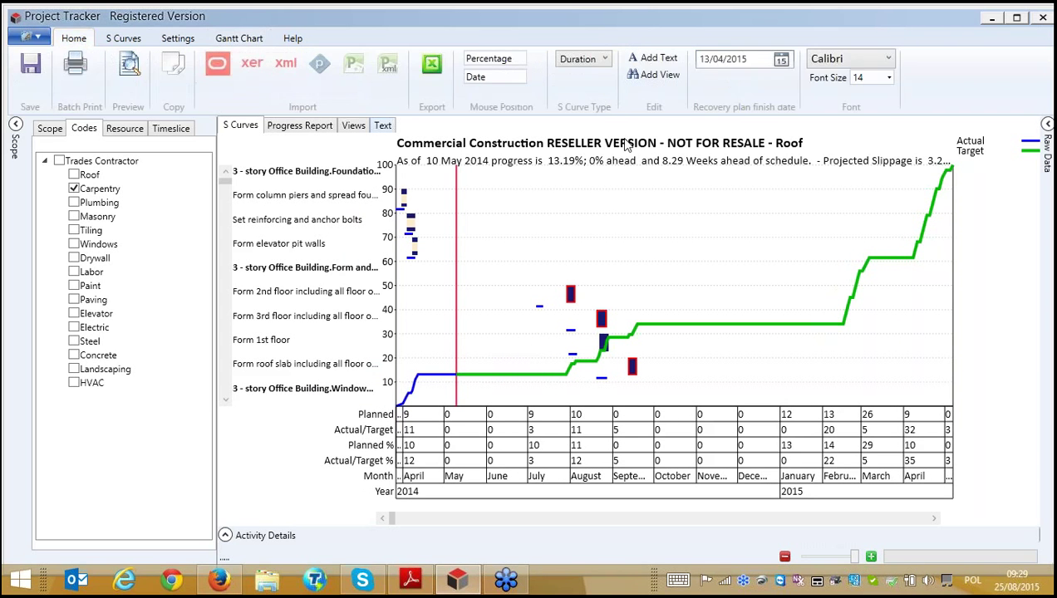
left_click(655, 75)
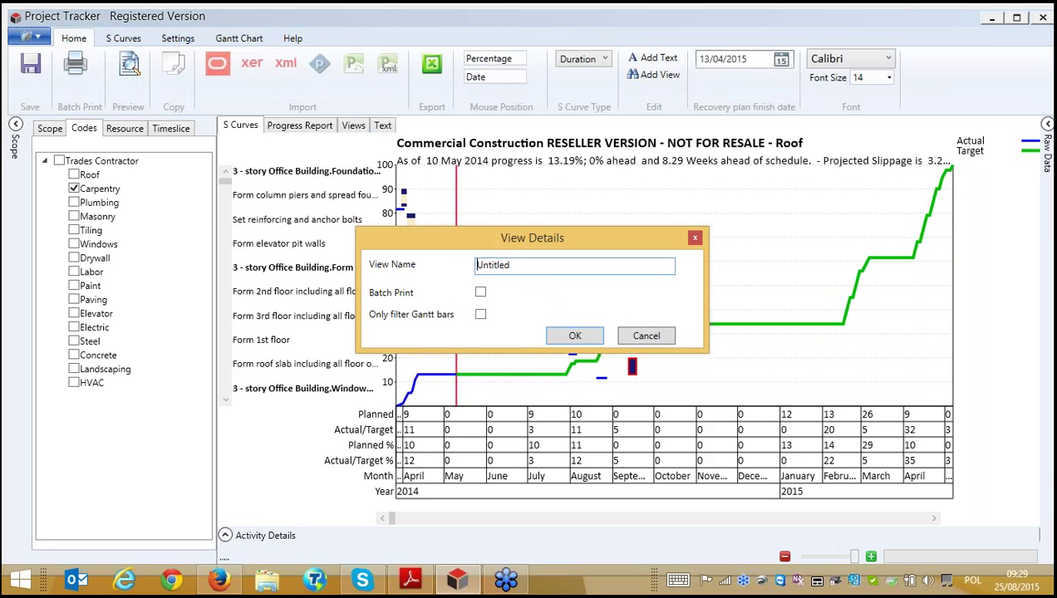
double_click(514, 265)
type("Carpentry")
left_click(480, 291)
left_click(575, 336)
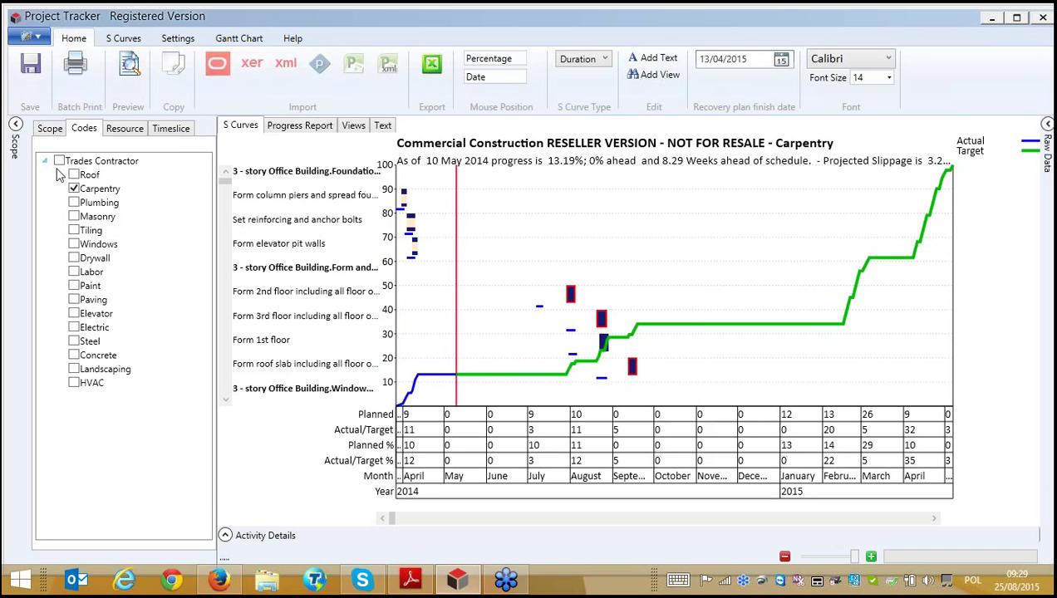
Clear the Carpentry code filter and set up a batch print with PDFCreator as the printer.
left_click(74, 189)
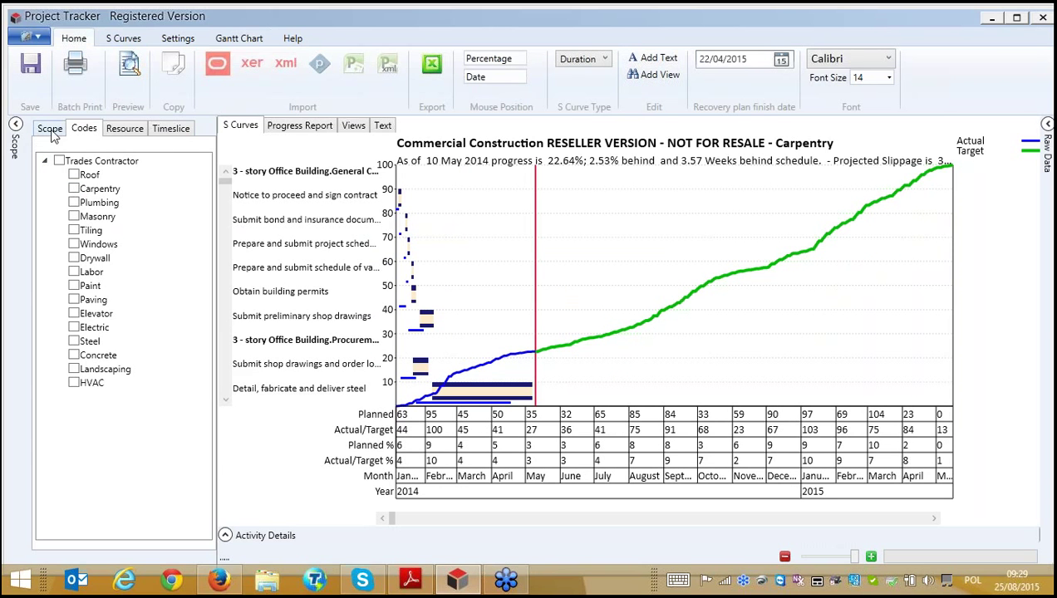
left_click(74, 66)
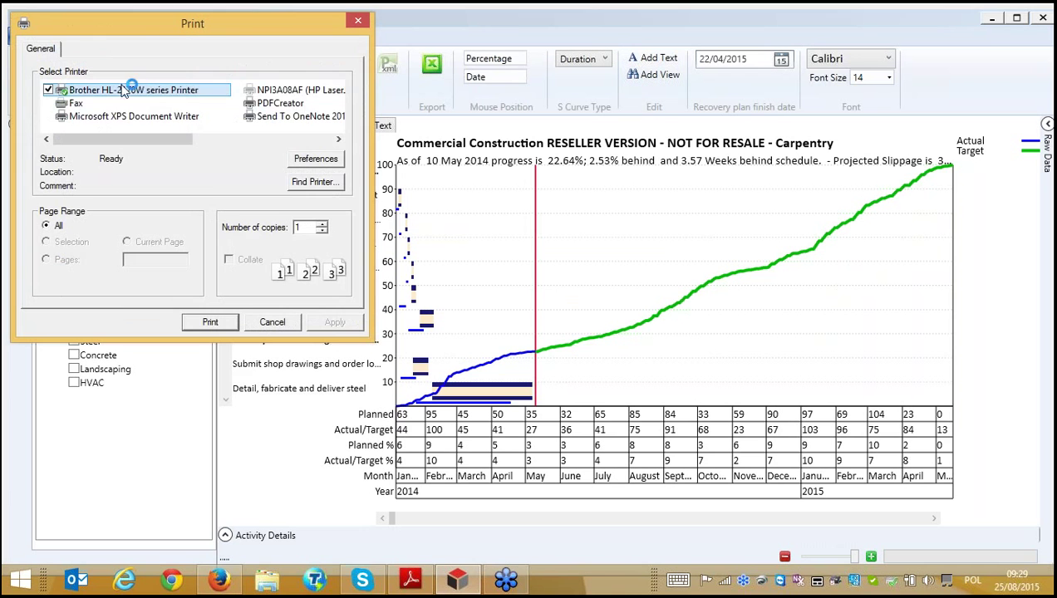
left_click(266, 103)
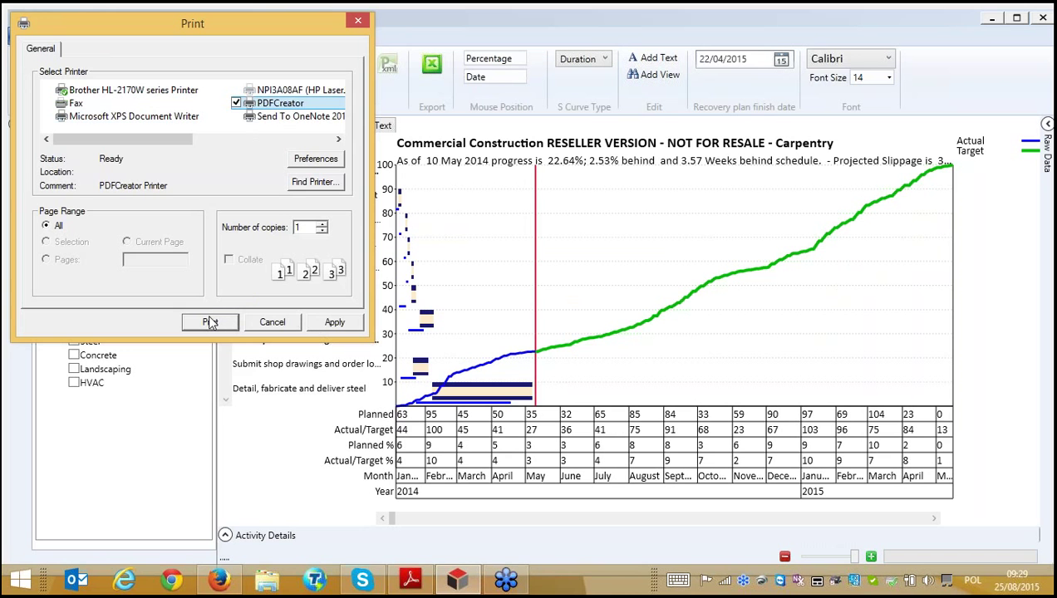
Switch to Adobe Reader to view the existing Project Tracker PDF of the Roof view, and return to cancel the batch print.
left_click(411, 580)
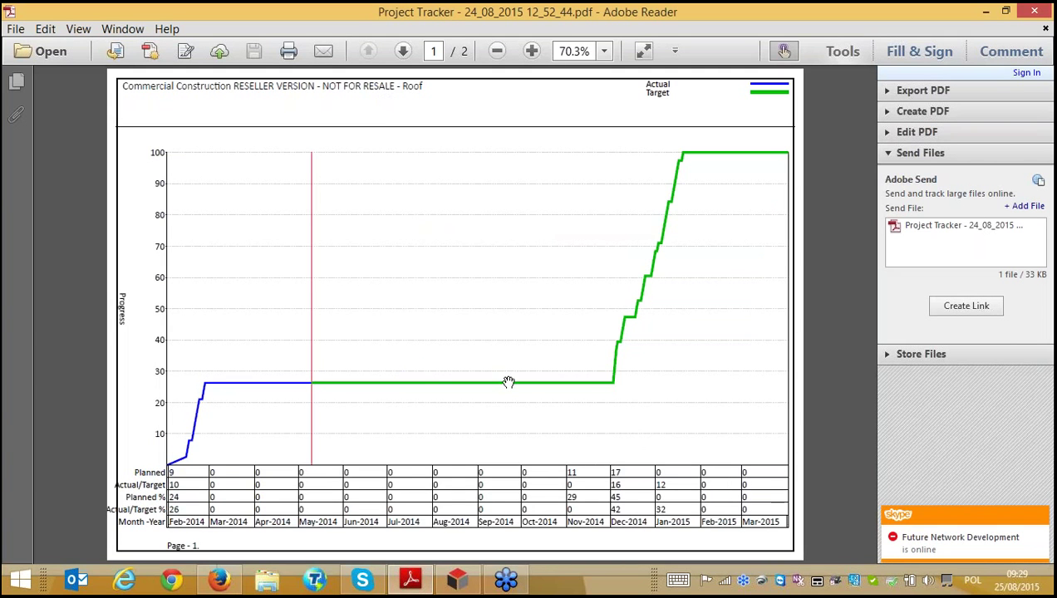
scroll(508, 382, "down", 1)
scroll(508, 382, "up", 1)
left_click(988, 14)
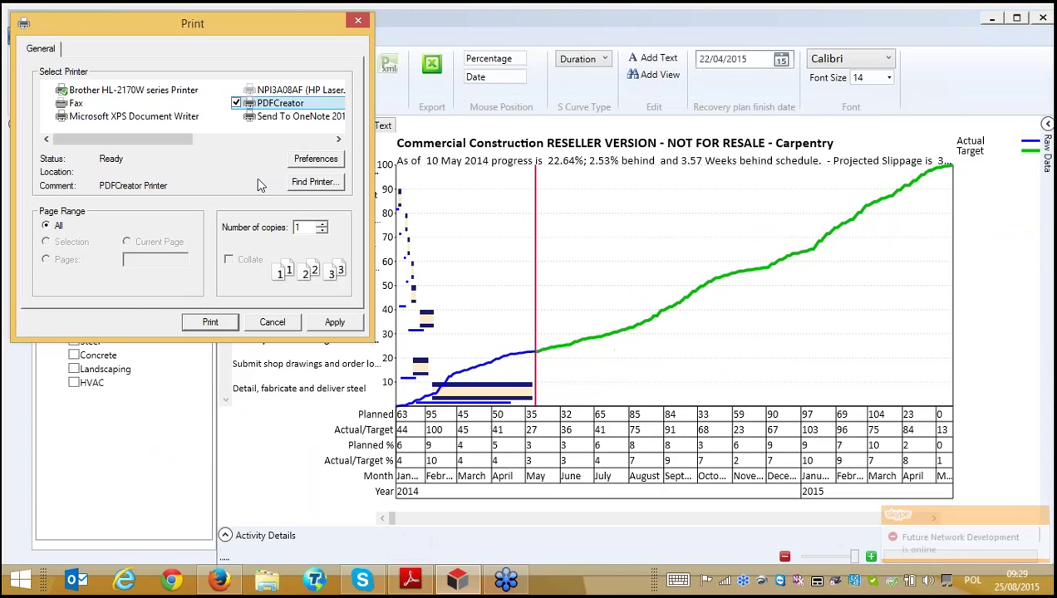
left_click(357, 21)
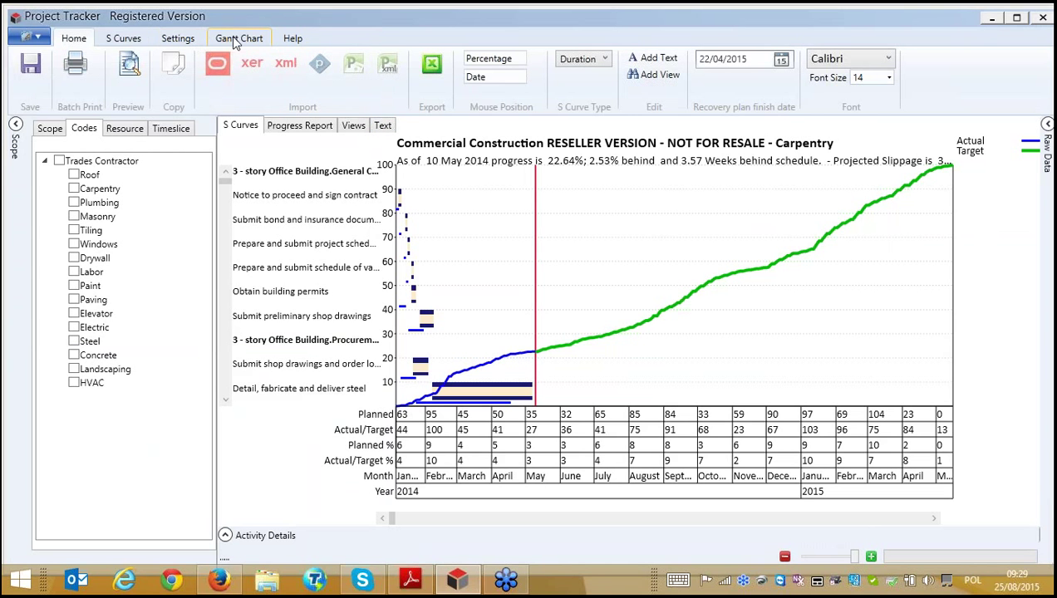
Filter the S-curves by the Roofing Contractor Management resource, and replace it with Painting Contractor only.
left_click(123, 129)
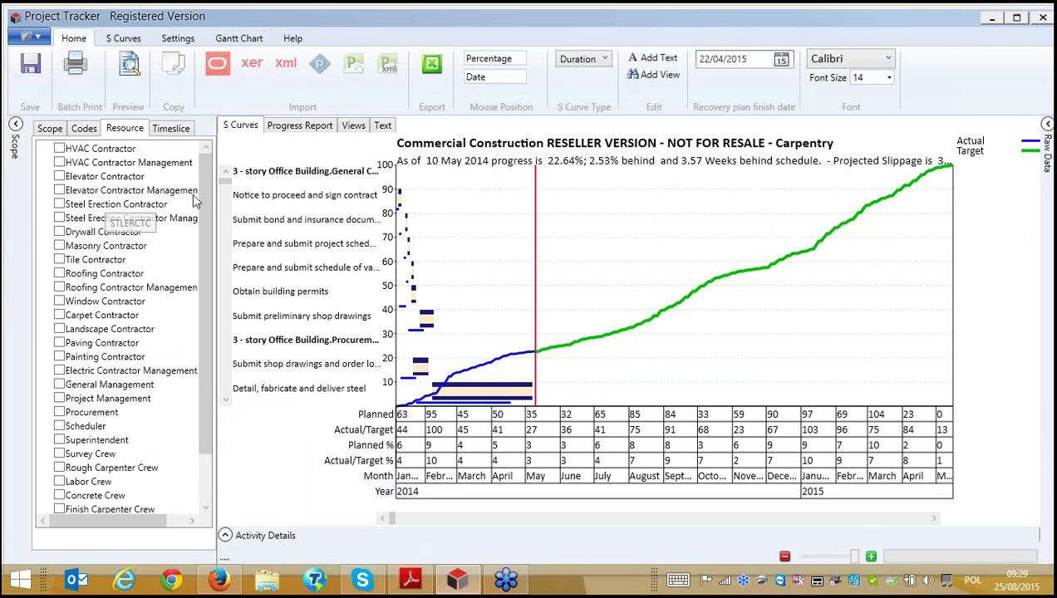
left_click(59, 287)
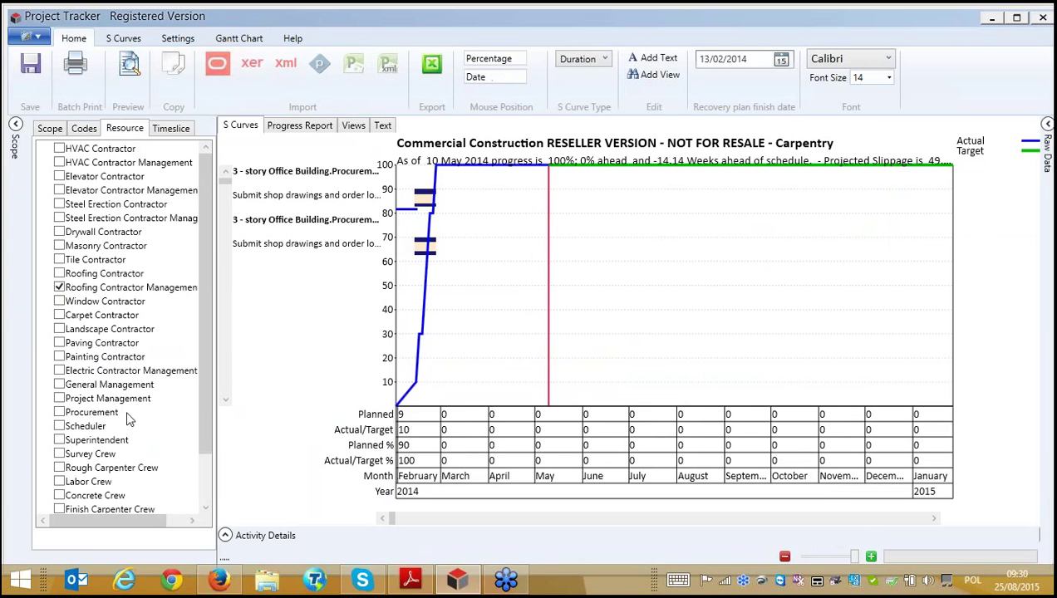
left_click(59, 357)
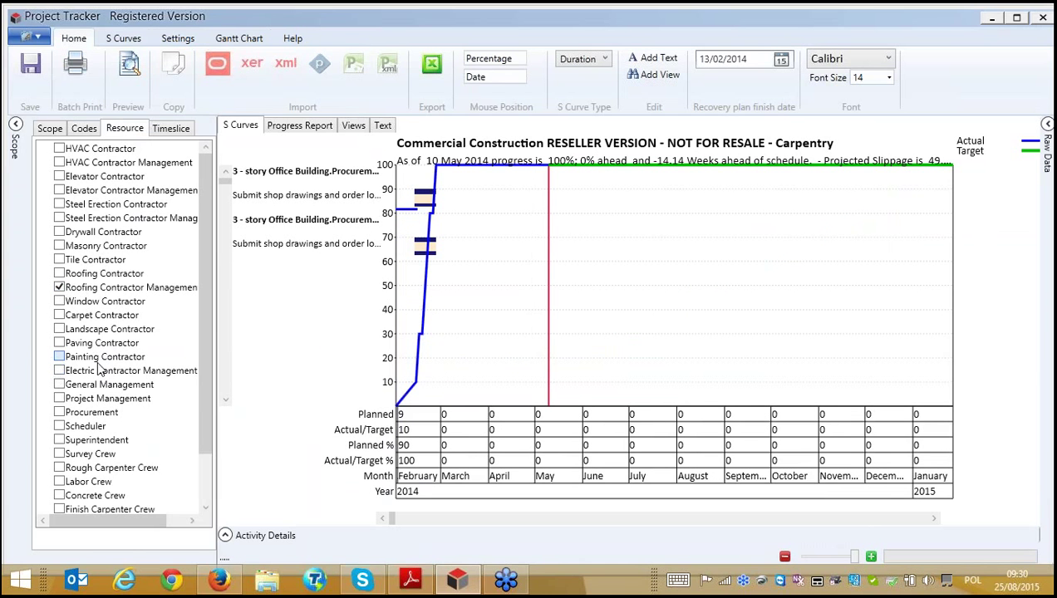
left_click(59, 287)
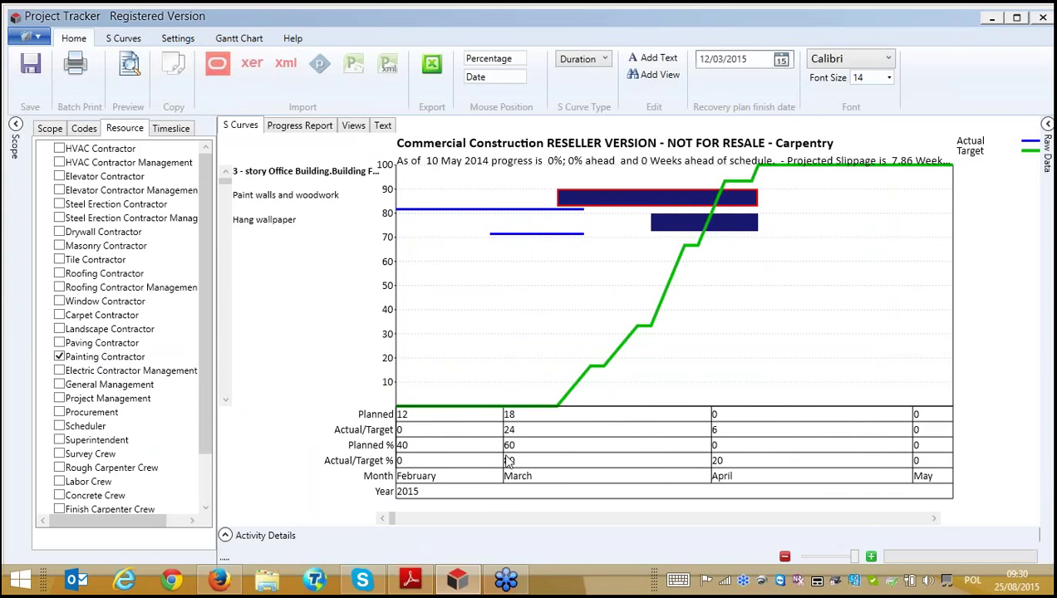
Change the S-curve type to Cost and switch the resource filter from Painting Contractor to HVAC Contractor.
left_click(607, 61)
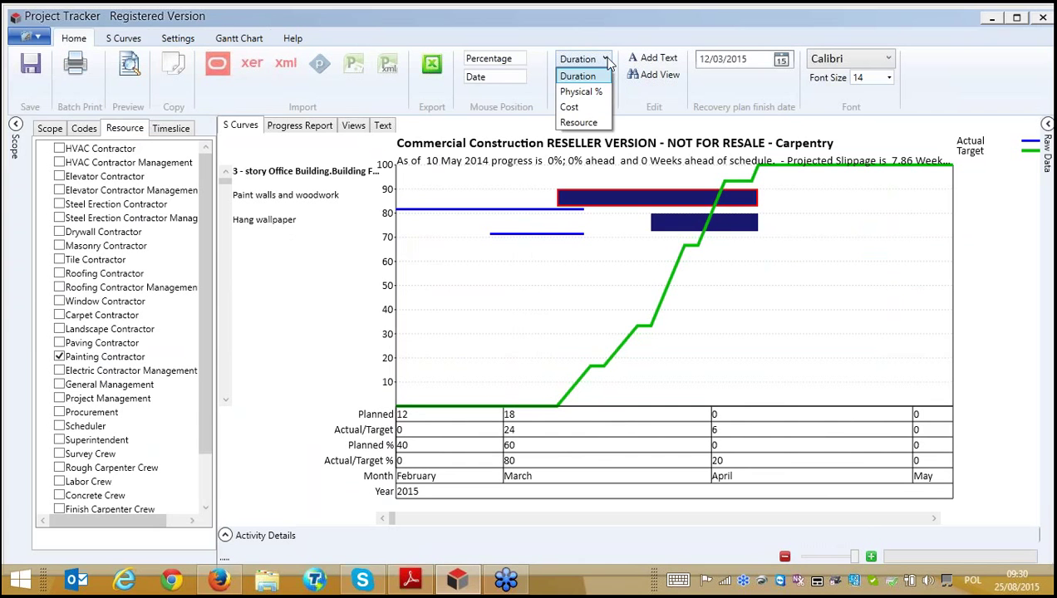
left_click(569, 107)
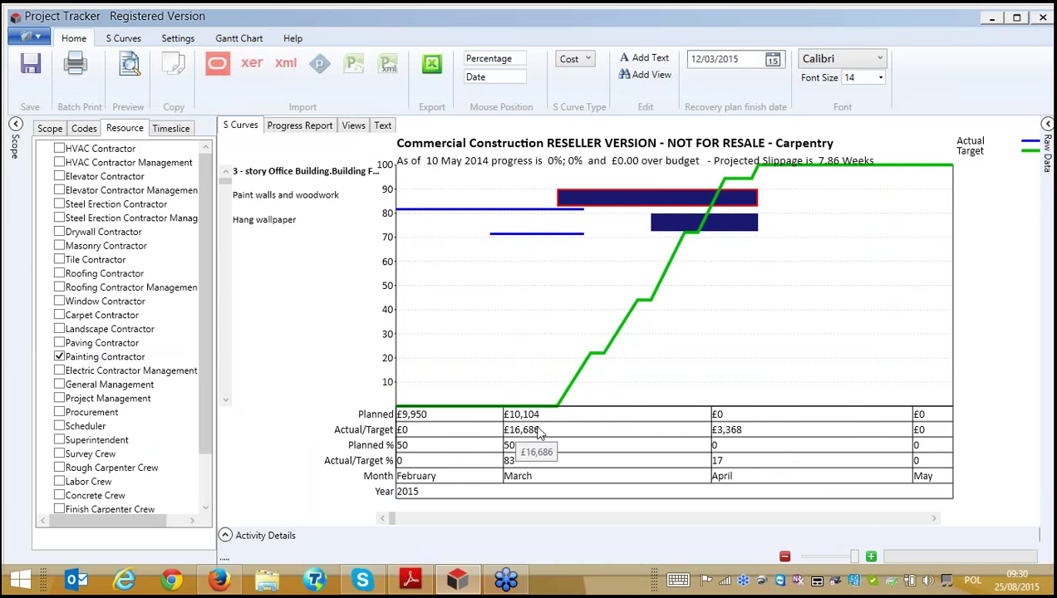
left_click(59, 356)
left_click(59, 149)
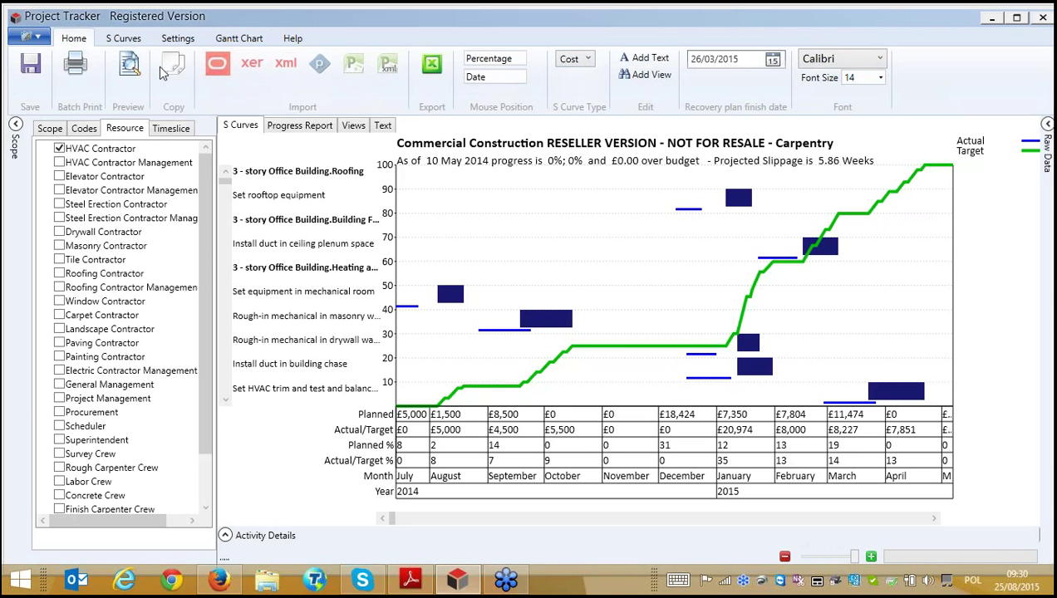
Collapse the Scope pane, check the list of saved views and return to the S-curves.
left_click(16, 124)
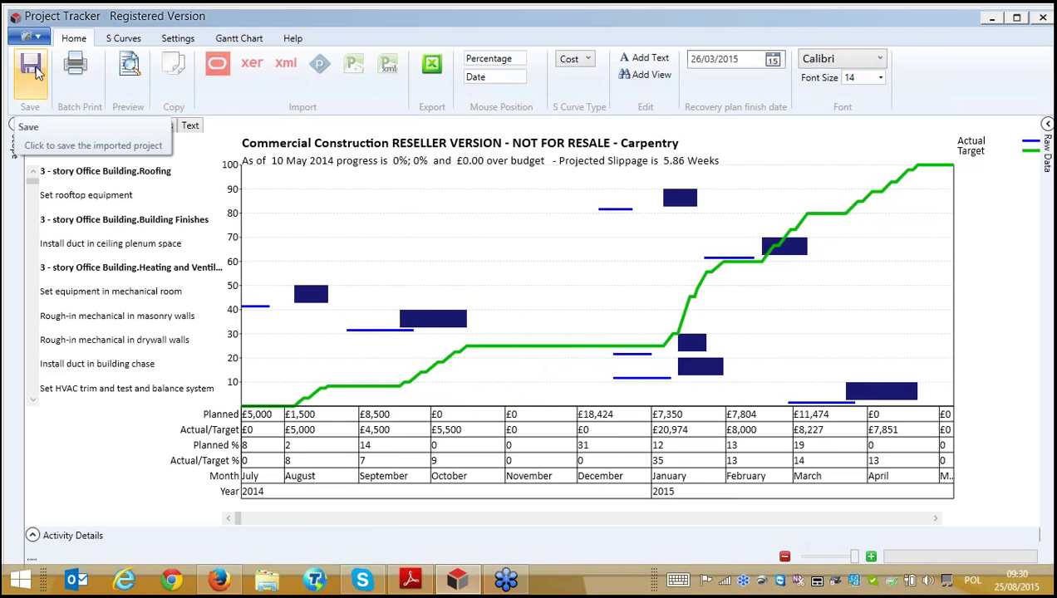
left_click(160, 127)
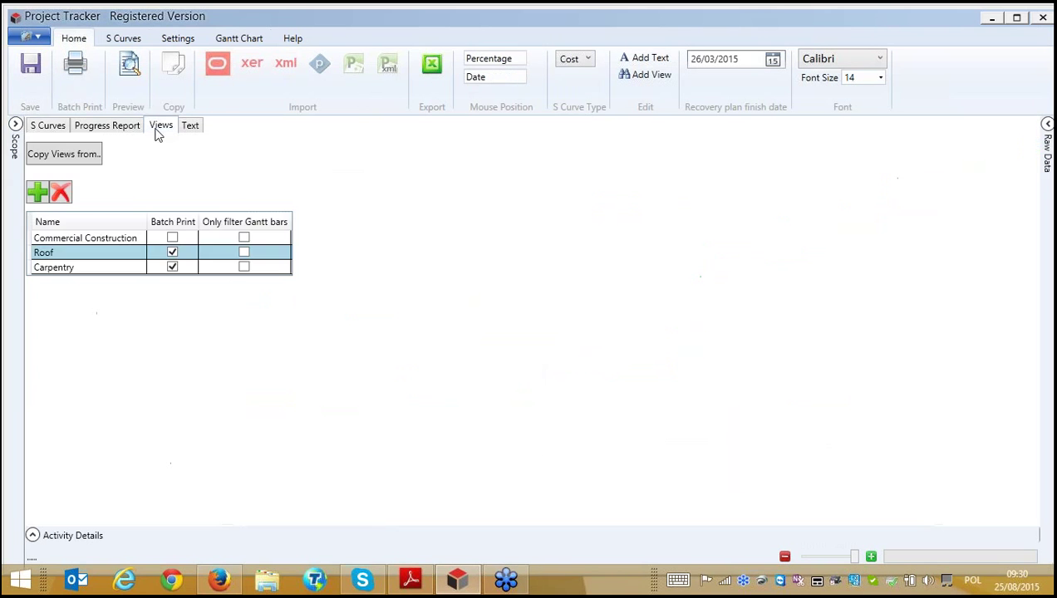
left_click(38, 129)
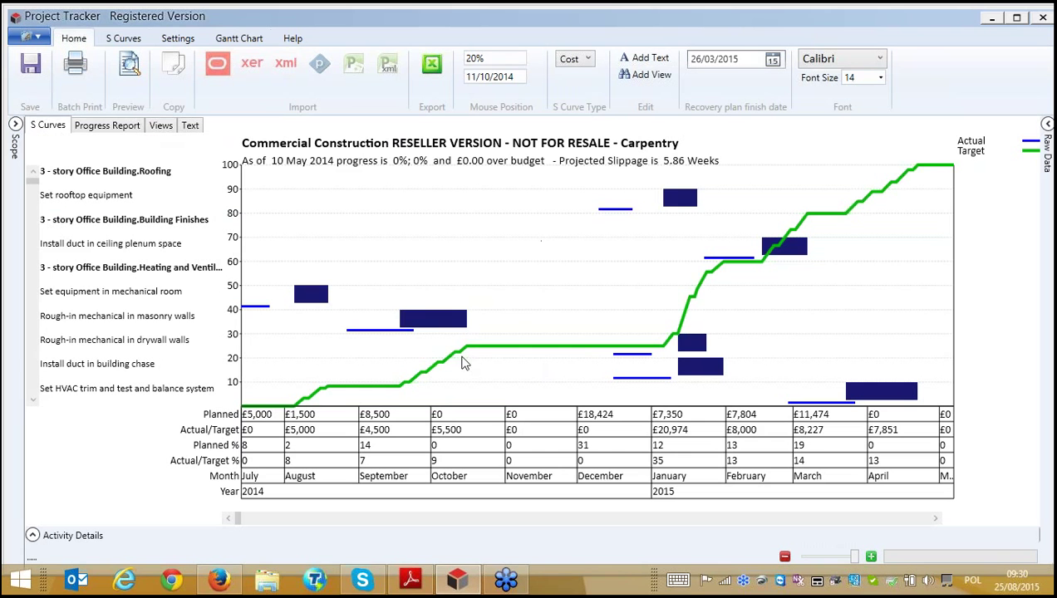